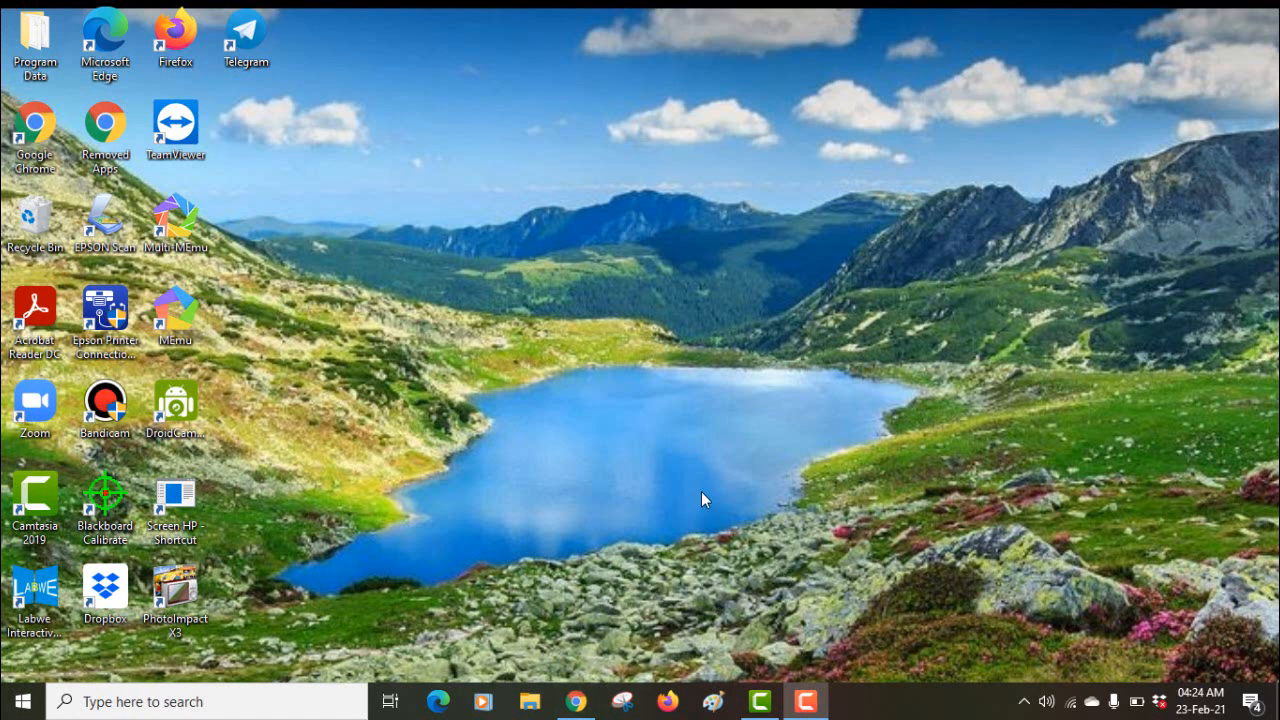
Step: Switch to Google Drive in Chrome and open the Pertemuan 1 form from the Latihan Google Form folder inside Agenda Belajar Kita
left_click(576, 699)
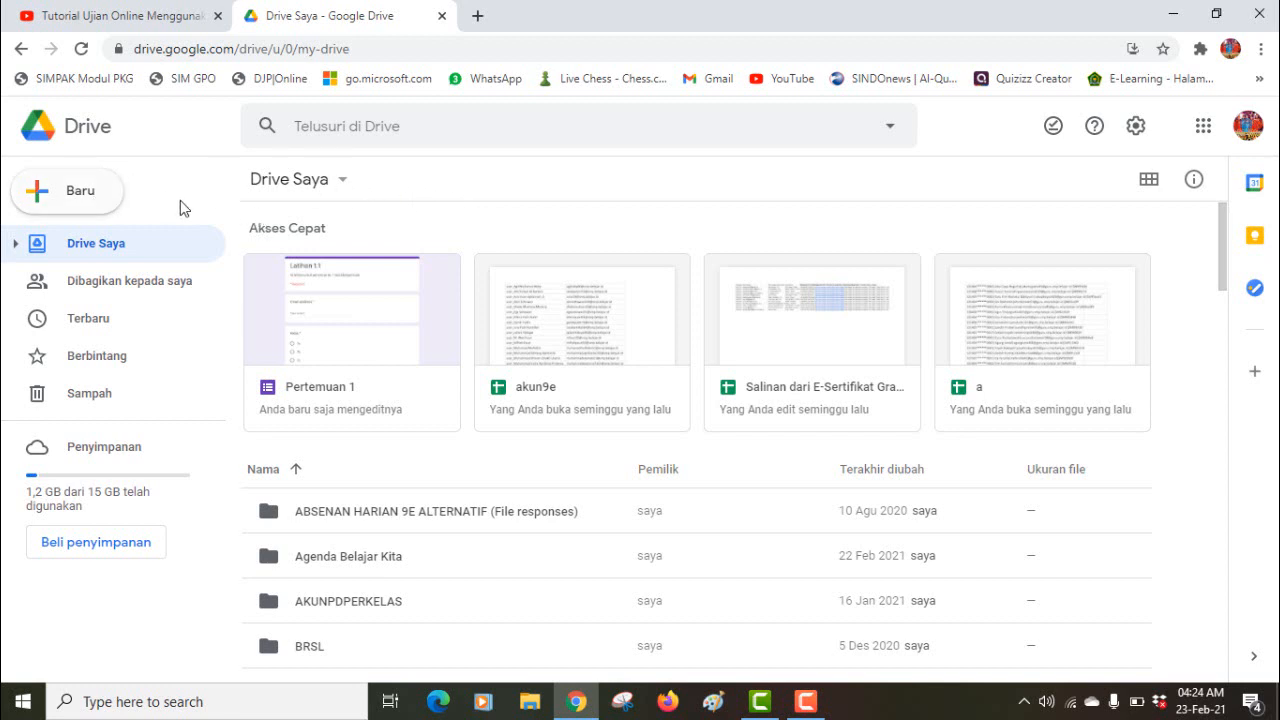
left_click(16, 246)
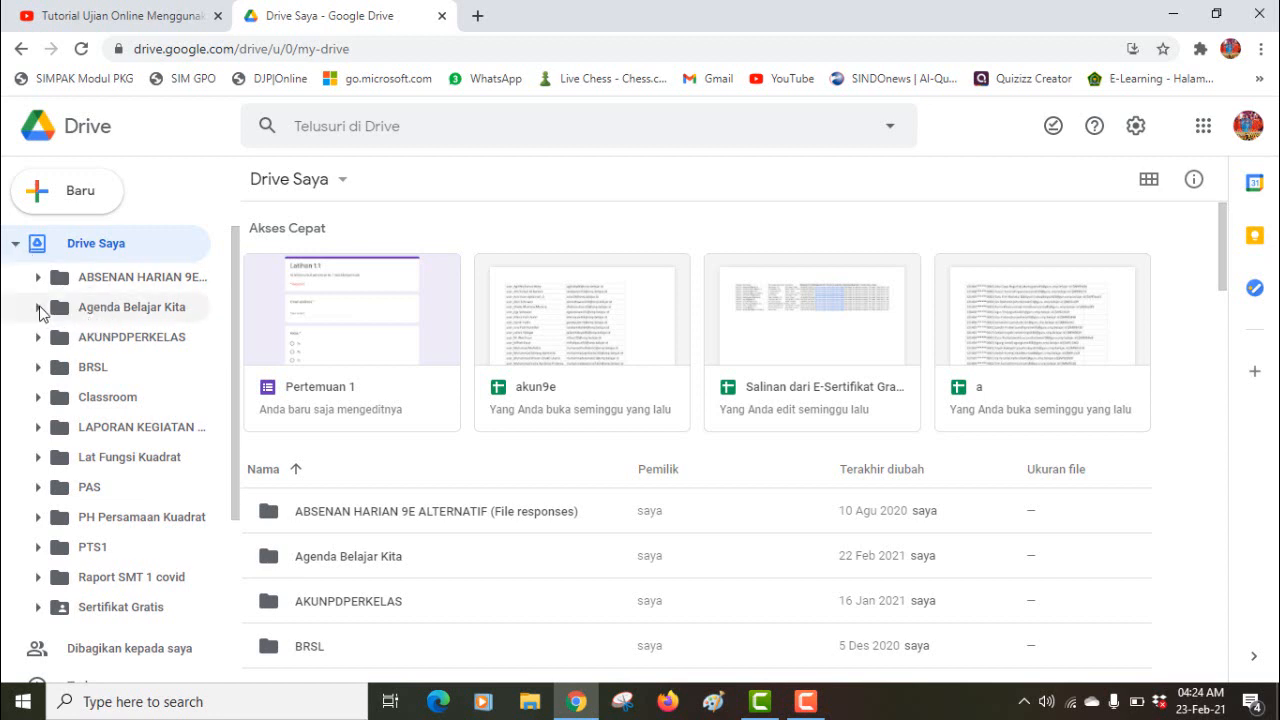
left_click(38, 308)
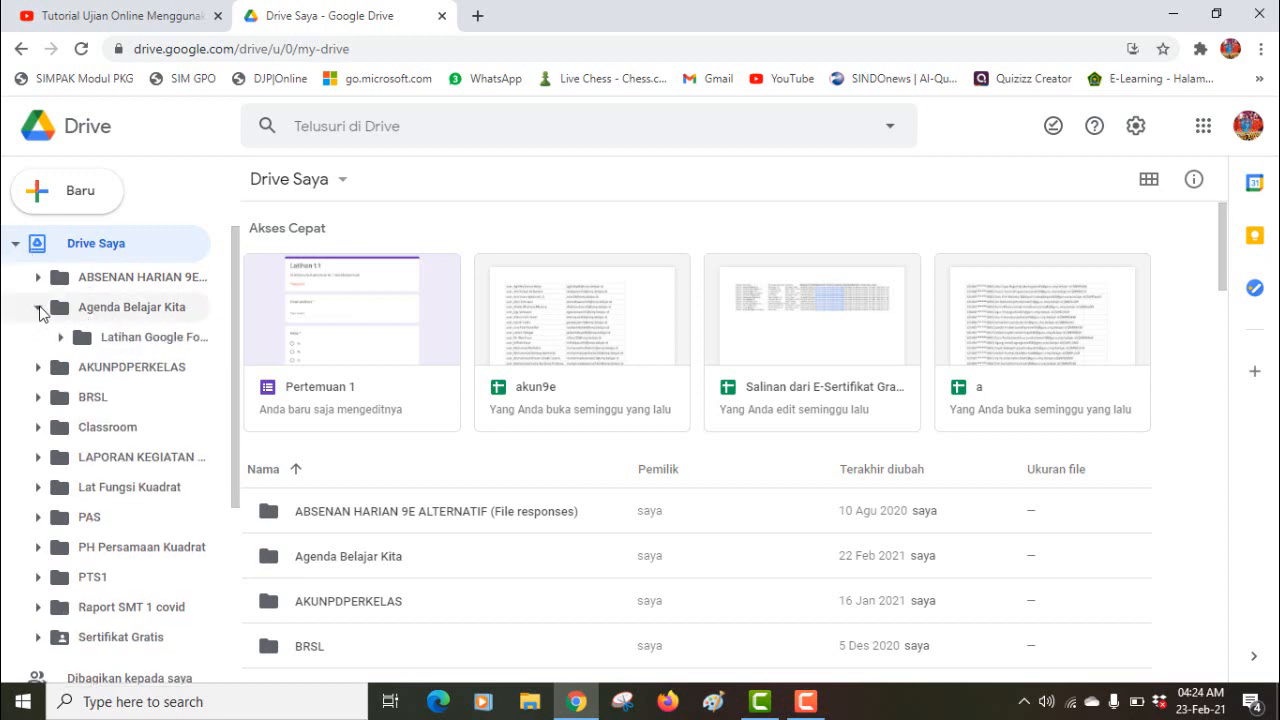
left_click(153, 340)
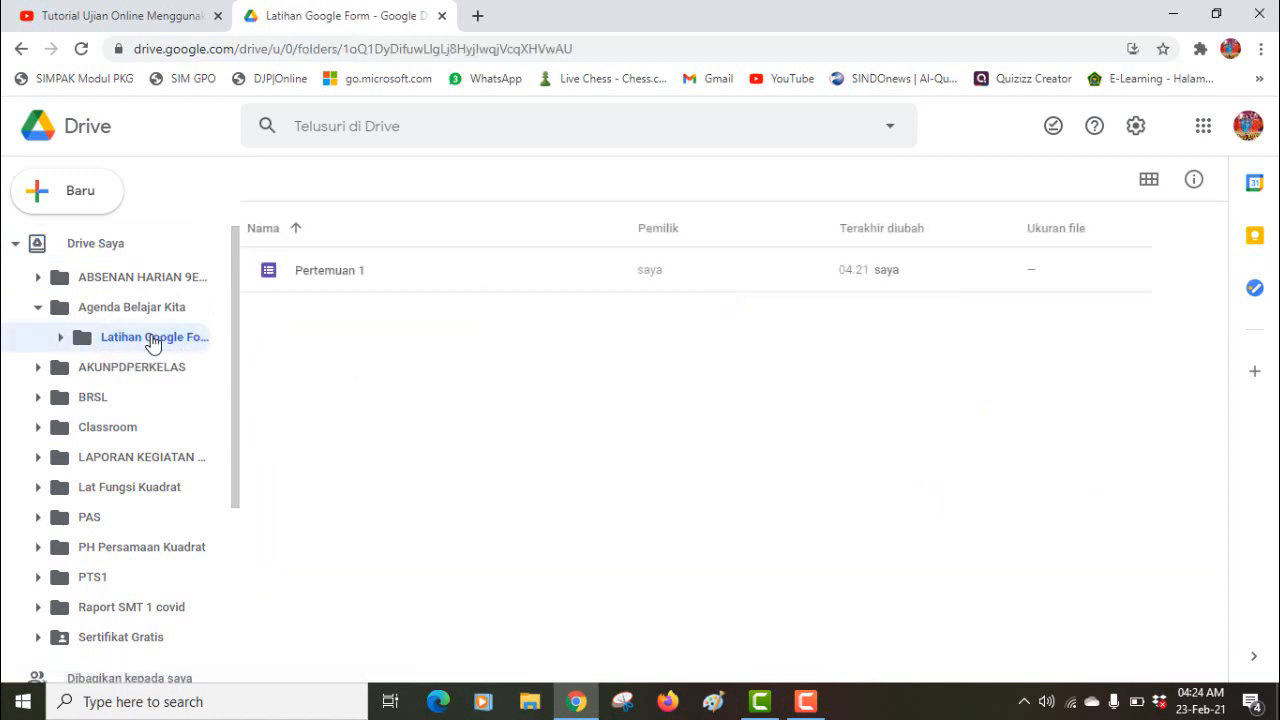
double_click(324, 274)
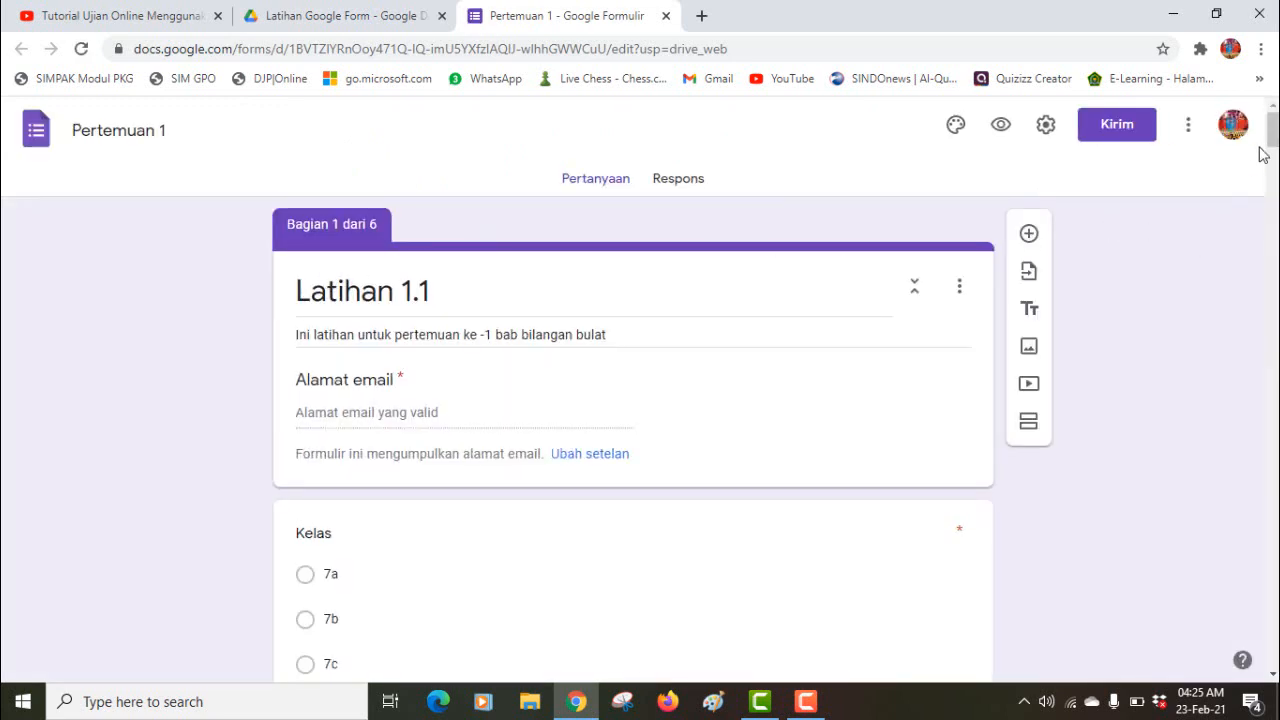
Step: Turn off the collection of email addresses in the Pertemuan 1 form's general settings and save the change
mouse_move(1274, 126)
left_mouse_down()
mouse_move(1266, 178)
mouse_move(1265, 146)
left_mouse_up()
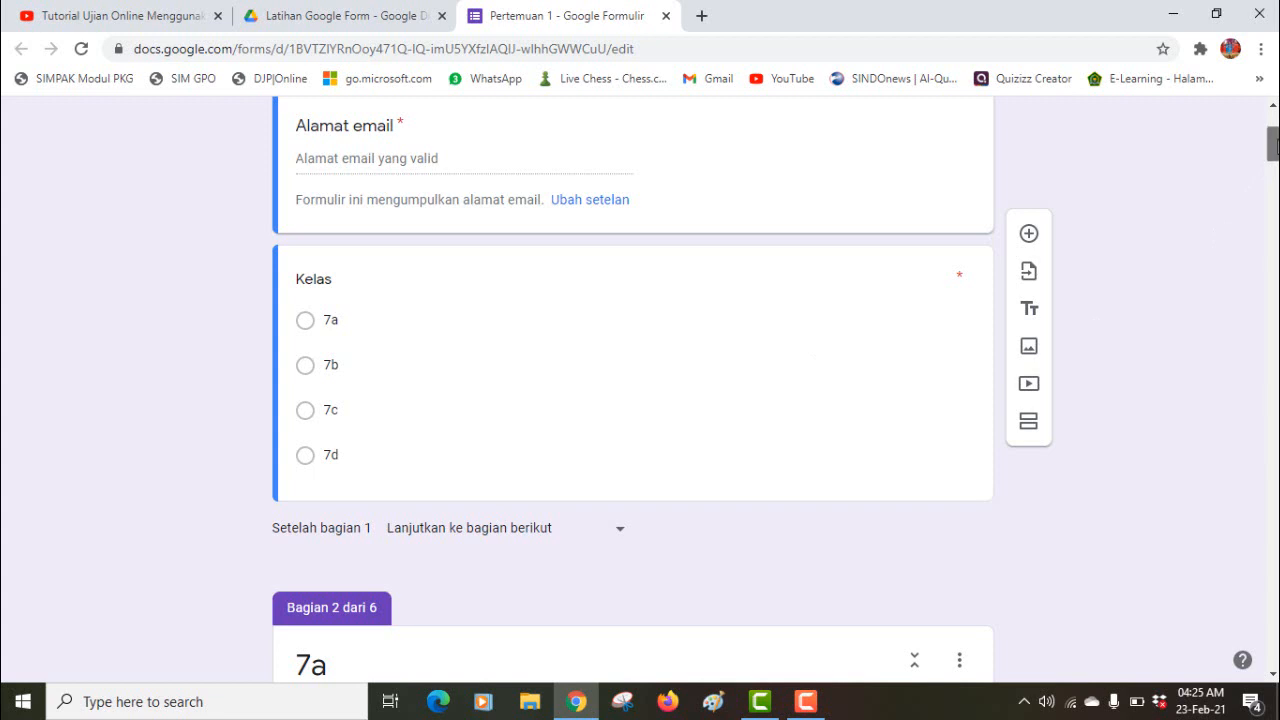
left_click_drag(1274, 145, 1236, 173)
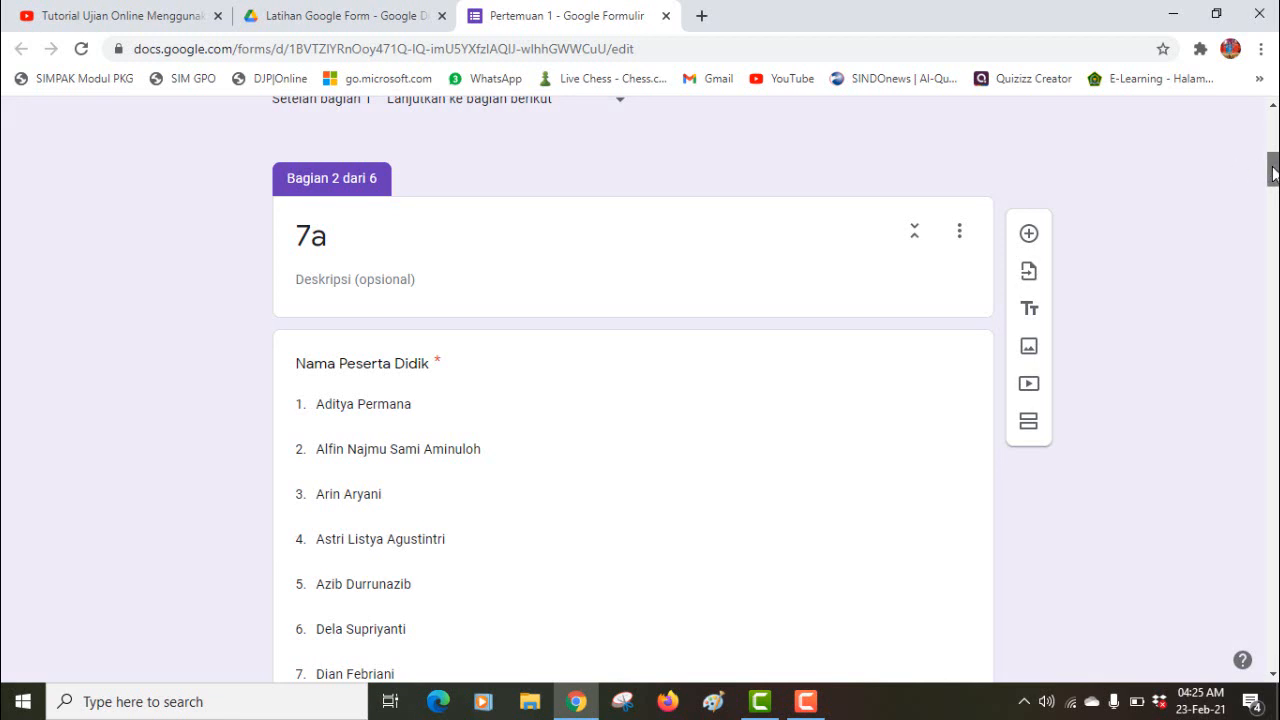
left_click_drag(1273, 172, 1268, 102)
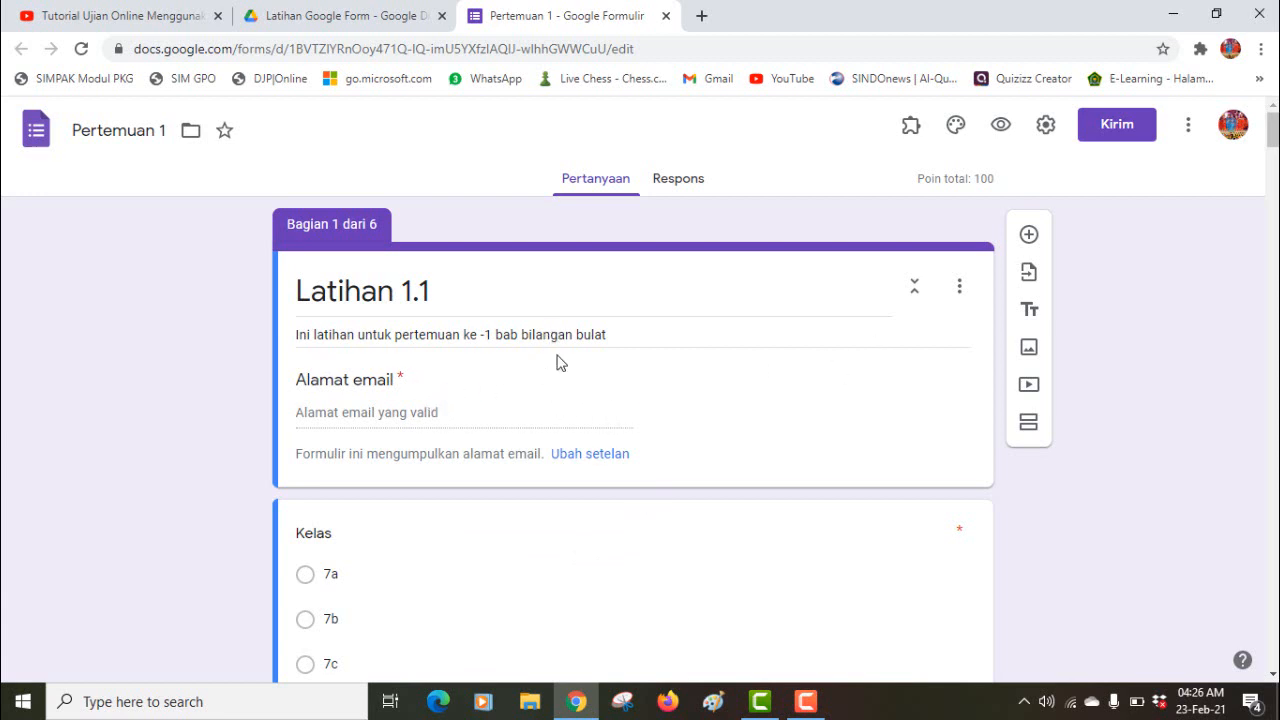
triple_click(658, 343)
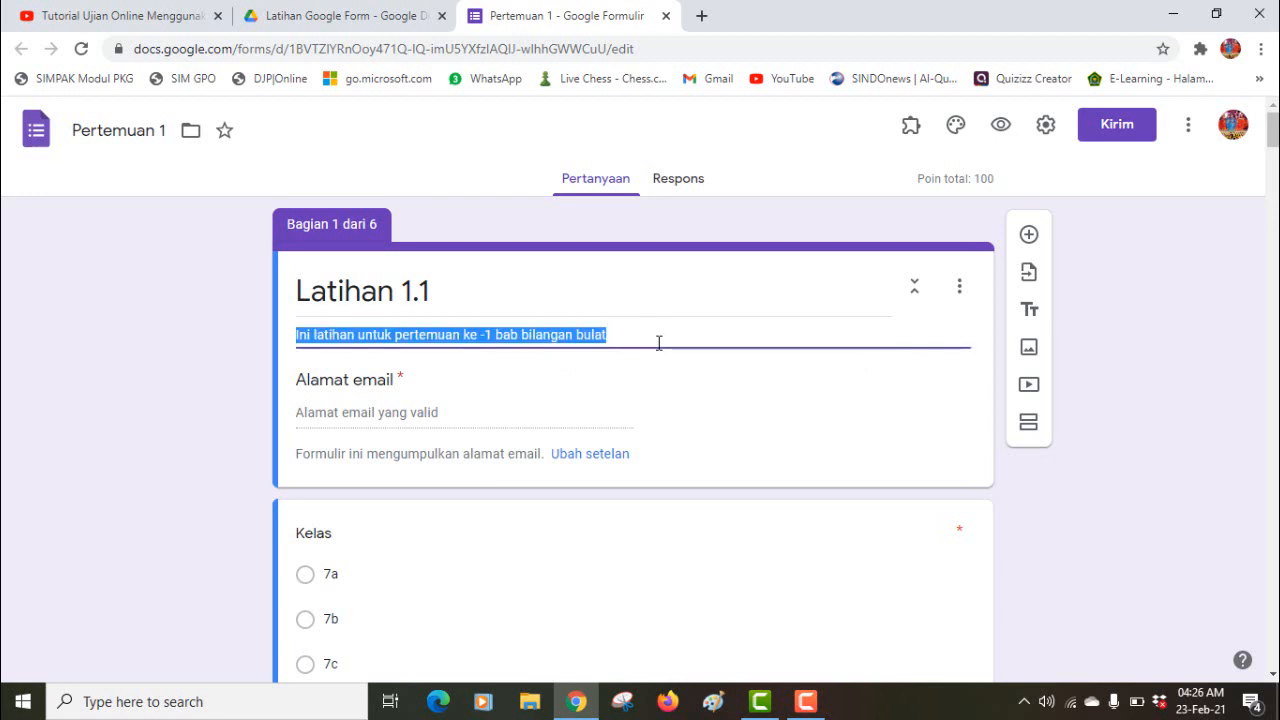
left_click(736, 389)
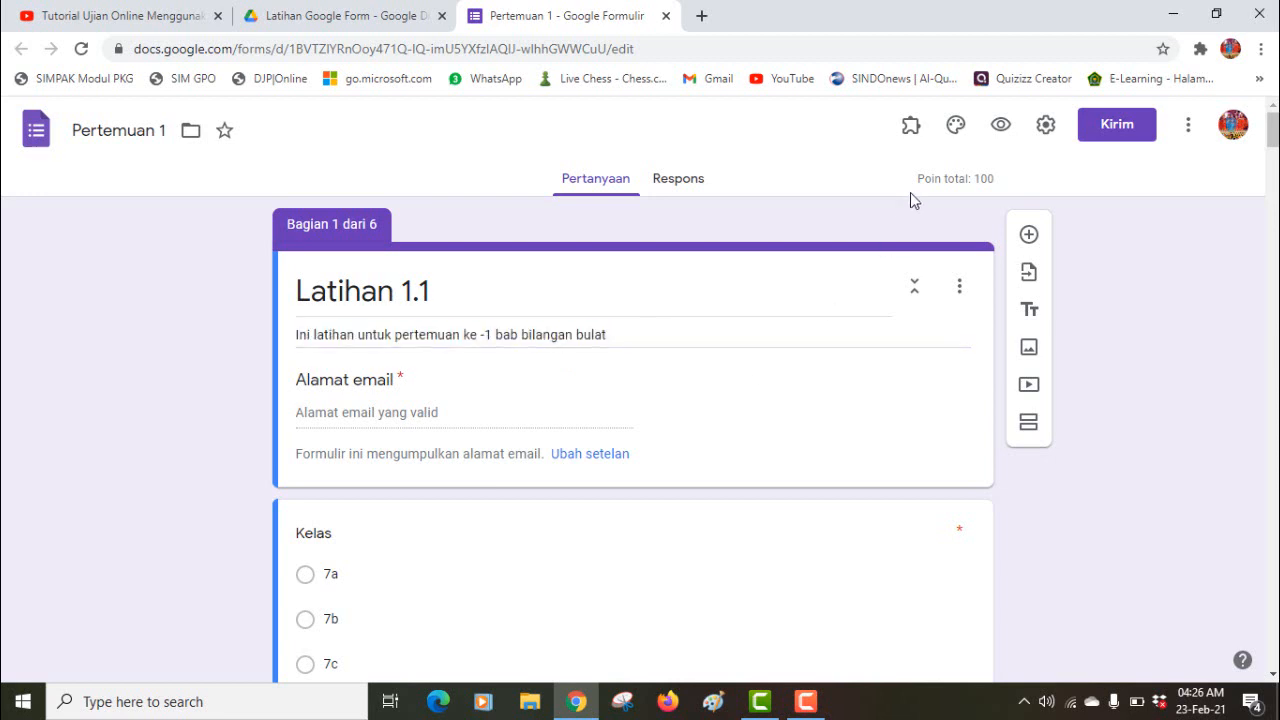
left_click(1045, 124)
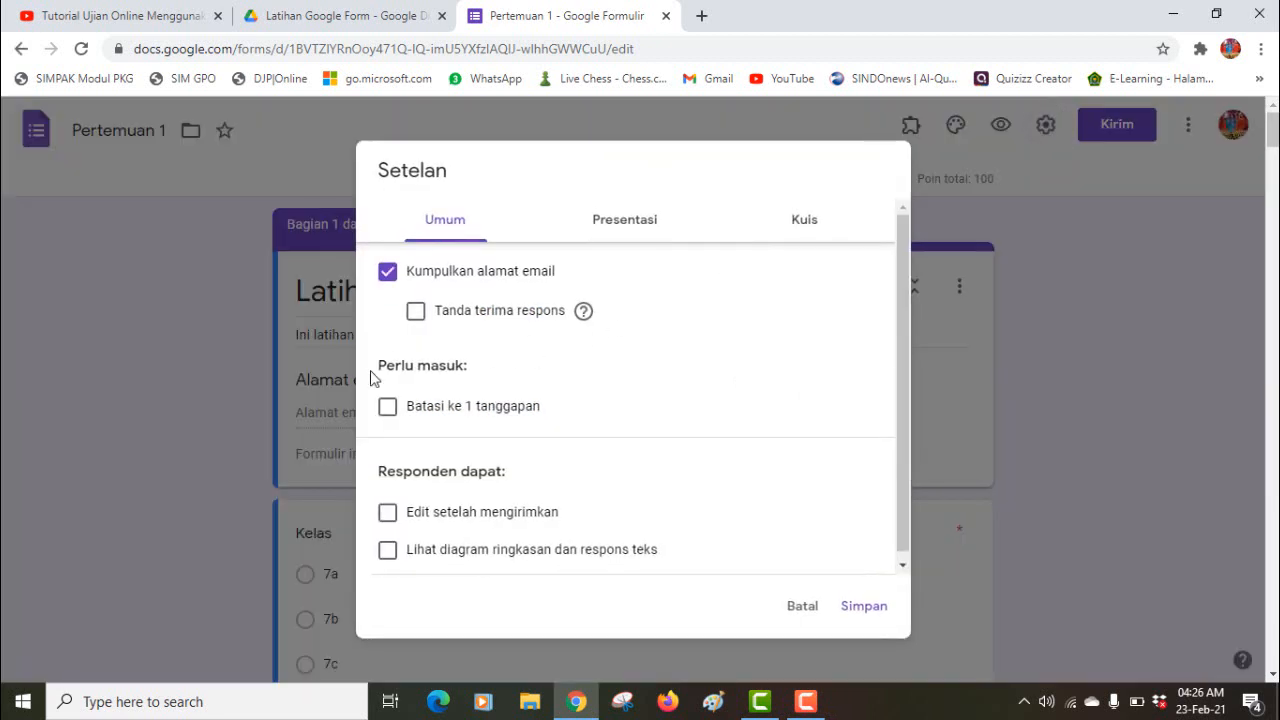
left_click(388, 275)
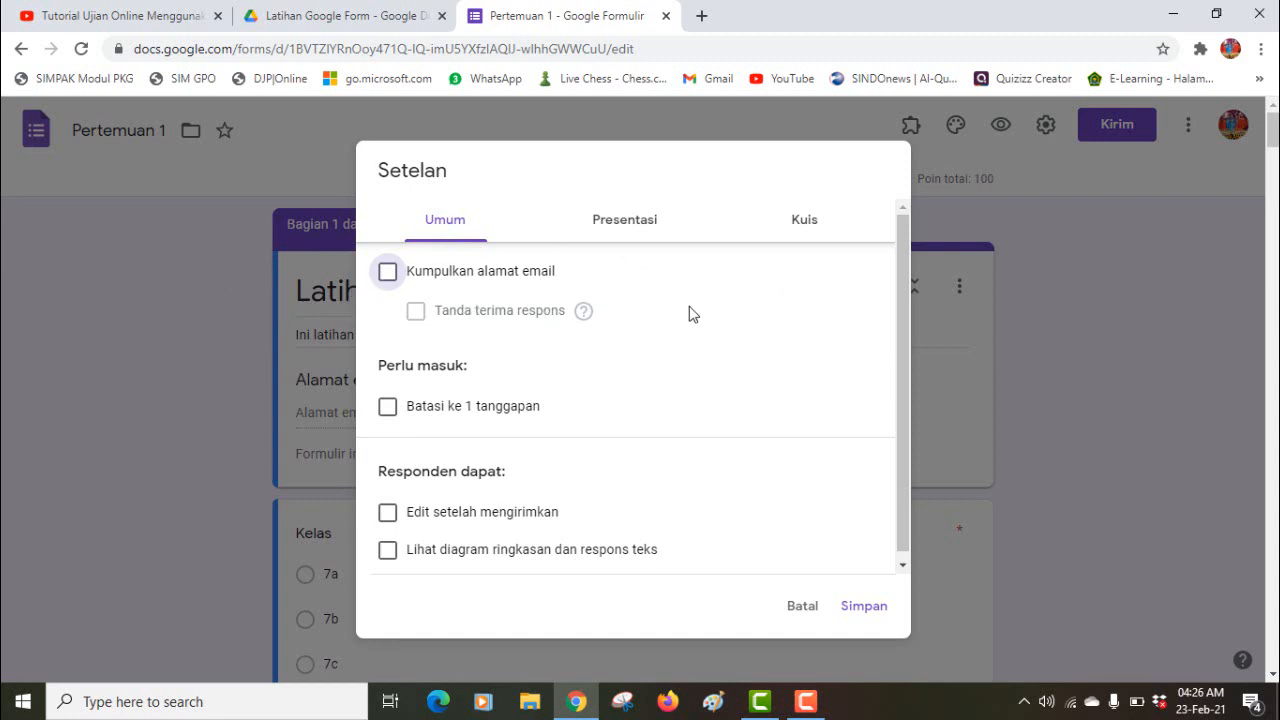
left_click(862, 605)
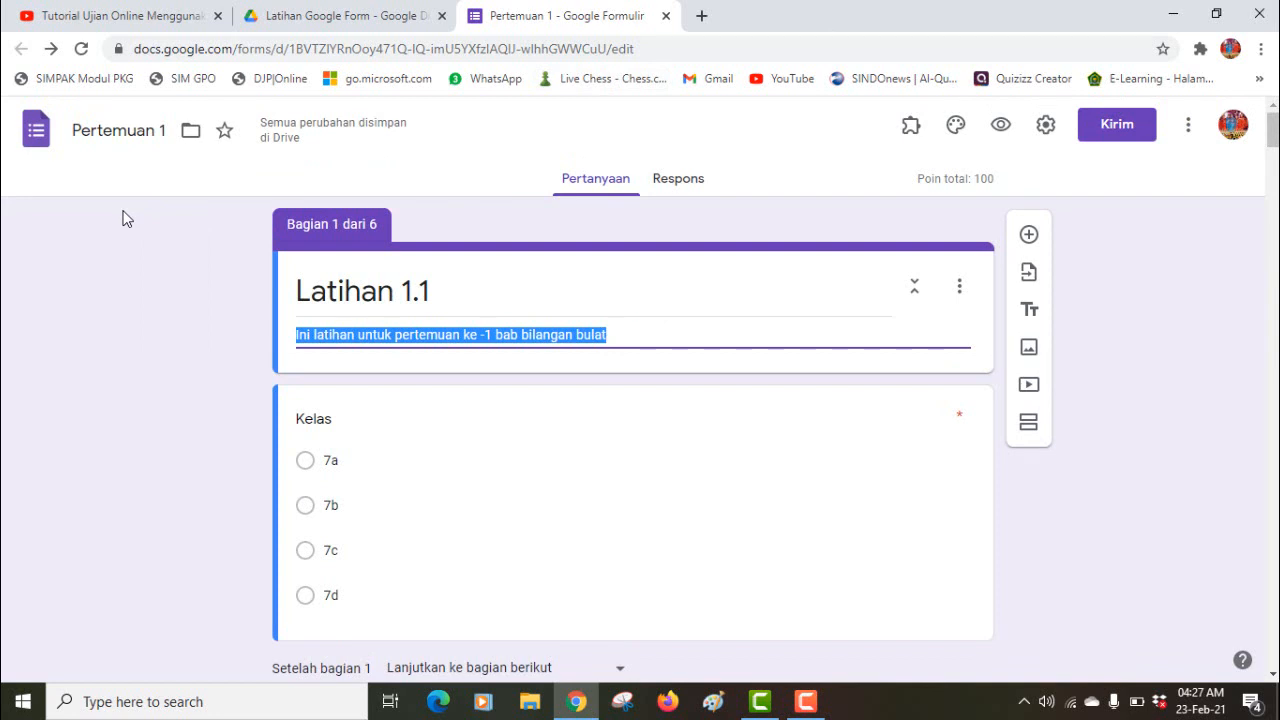
left_click(74, 346)
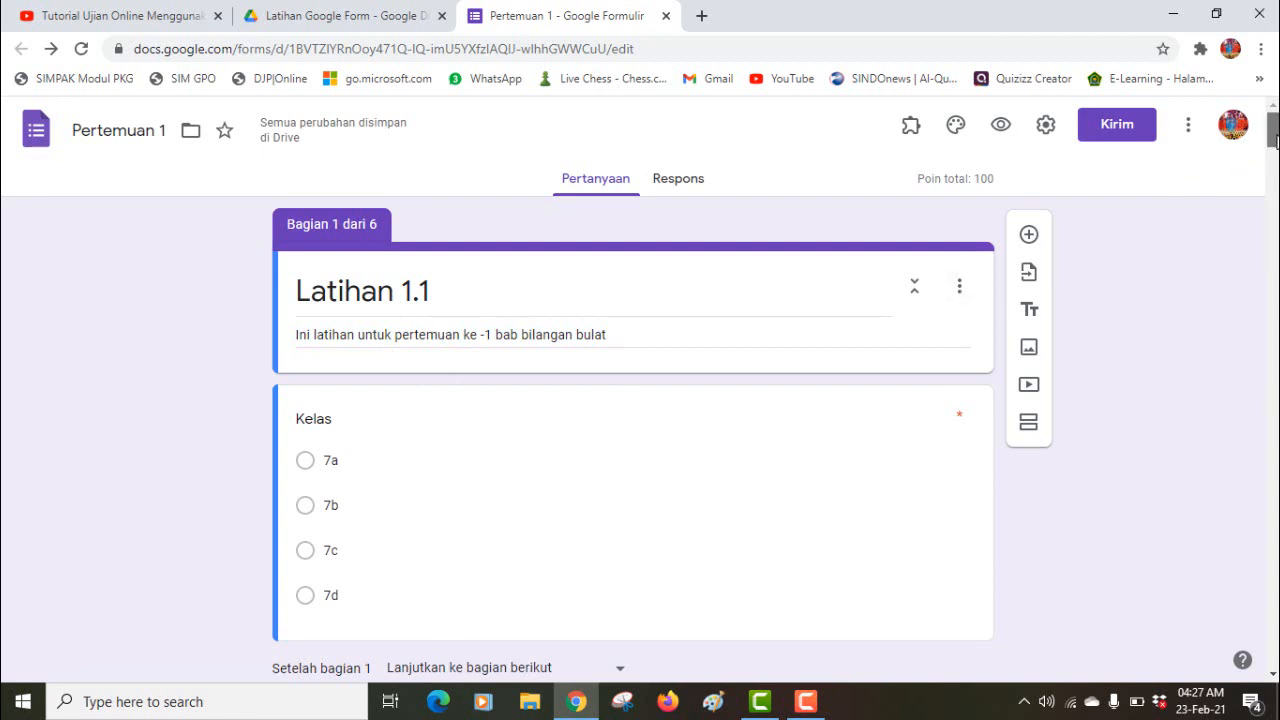
Step: Make a copy of the form named Pertemuan 2 in the Latihan Google Form folder
left_click_drag(1276, 140, 1275, 370)
left_click_drag(1273, 370, 1273, 130)
left_click(1186, 134)
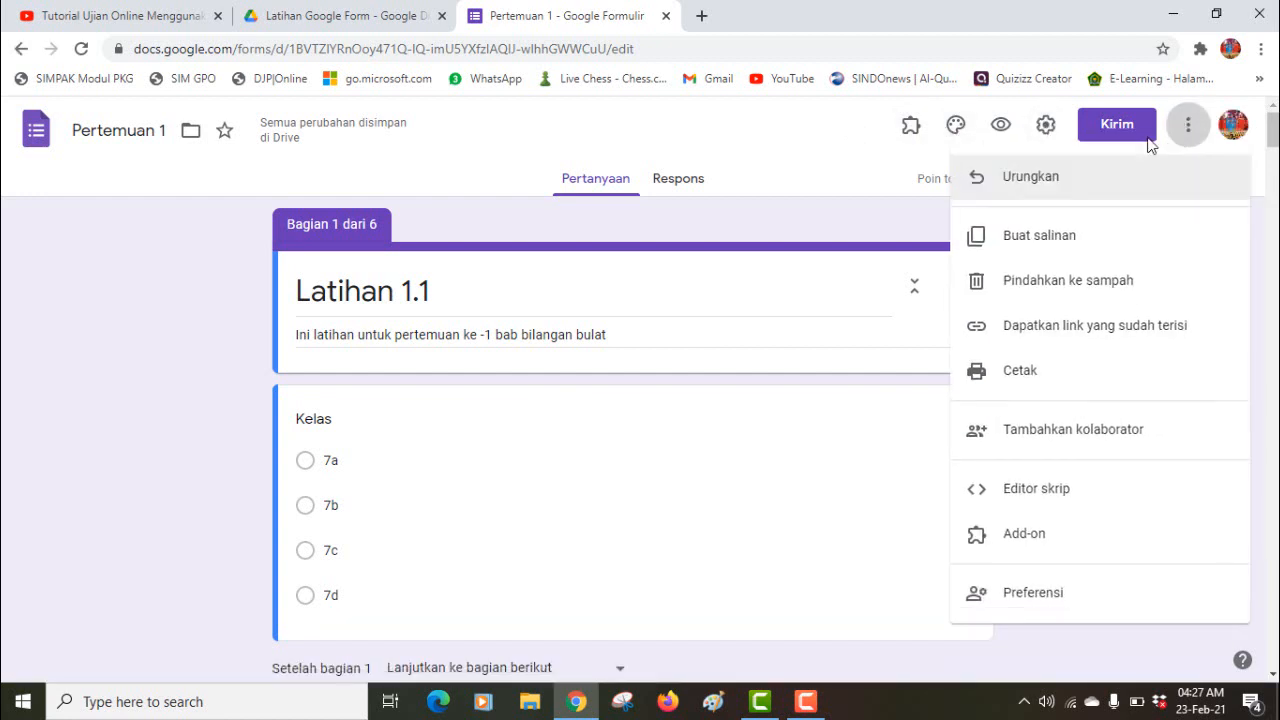
left_click(1035, 245)
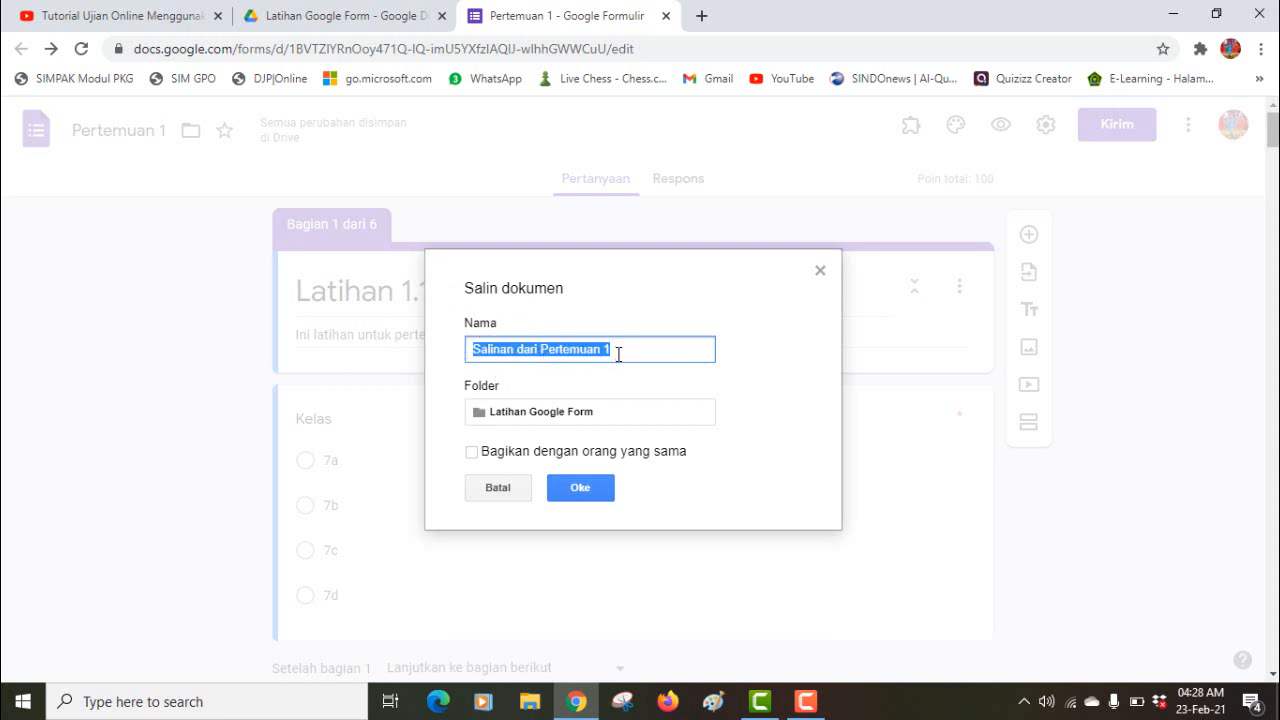
left_click(541, 350)
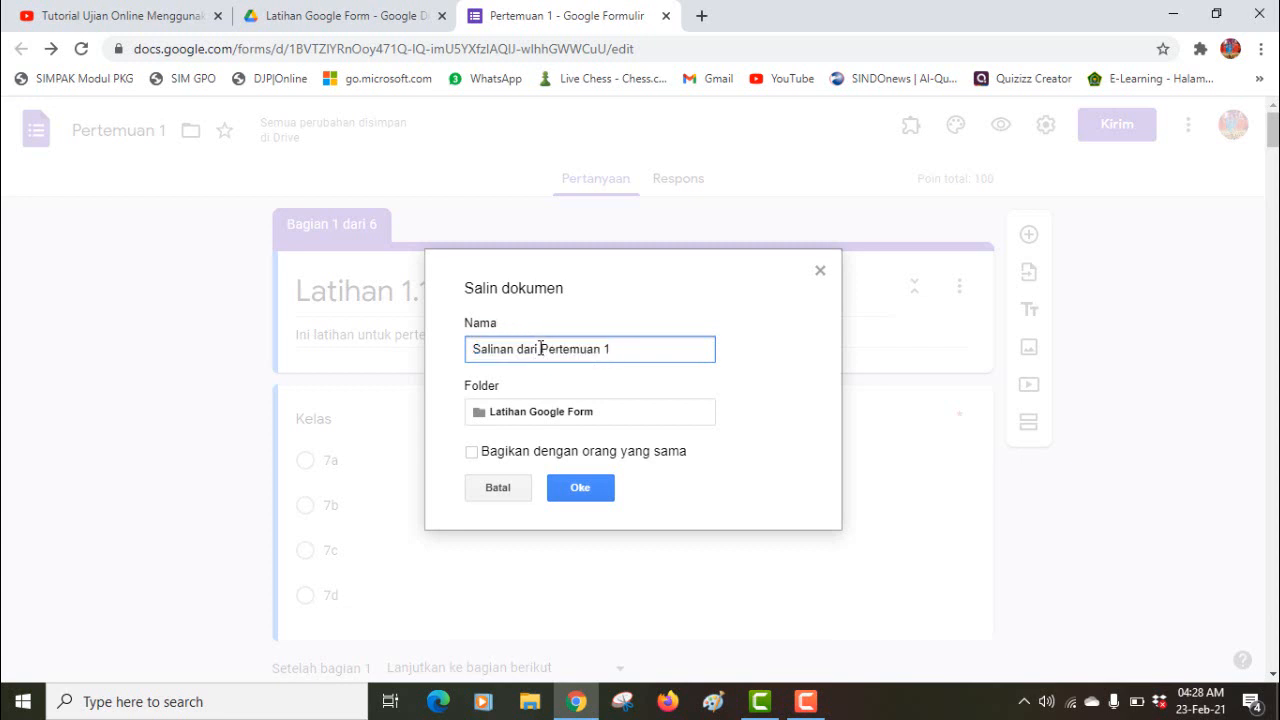
left_click_drag(541, 348, 424, 340)
key("BackSpace")
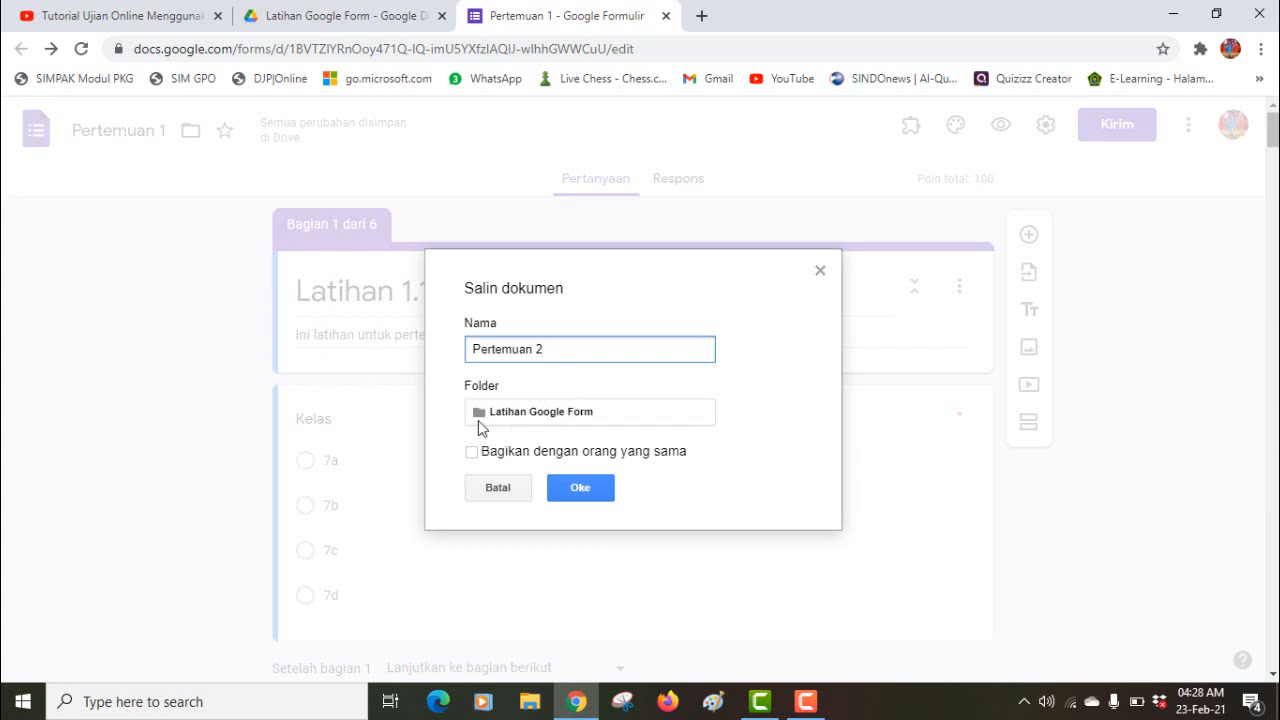
left_click(582, 494)
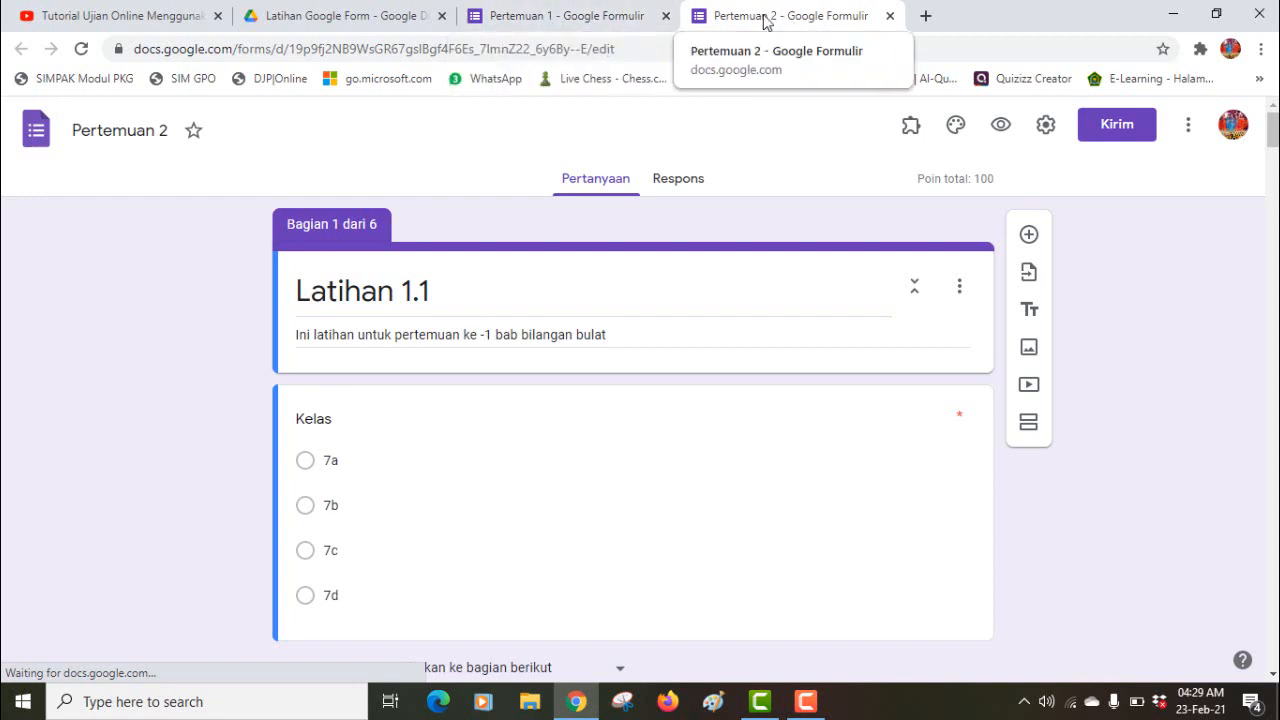
Step: In the Pertemuan 2 form, change the title to Latihan 1.2 and the meeting number in the description to 2
left_click(585, 17)
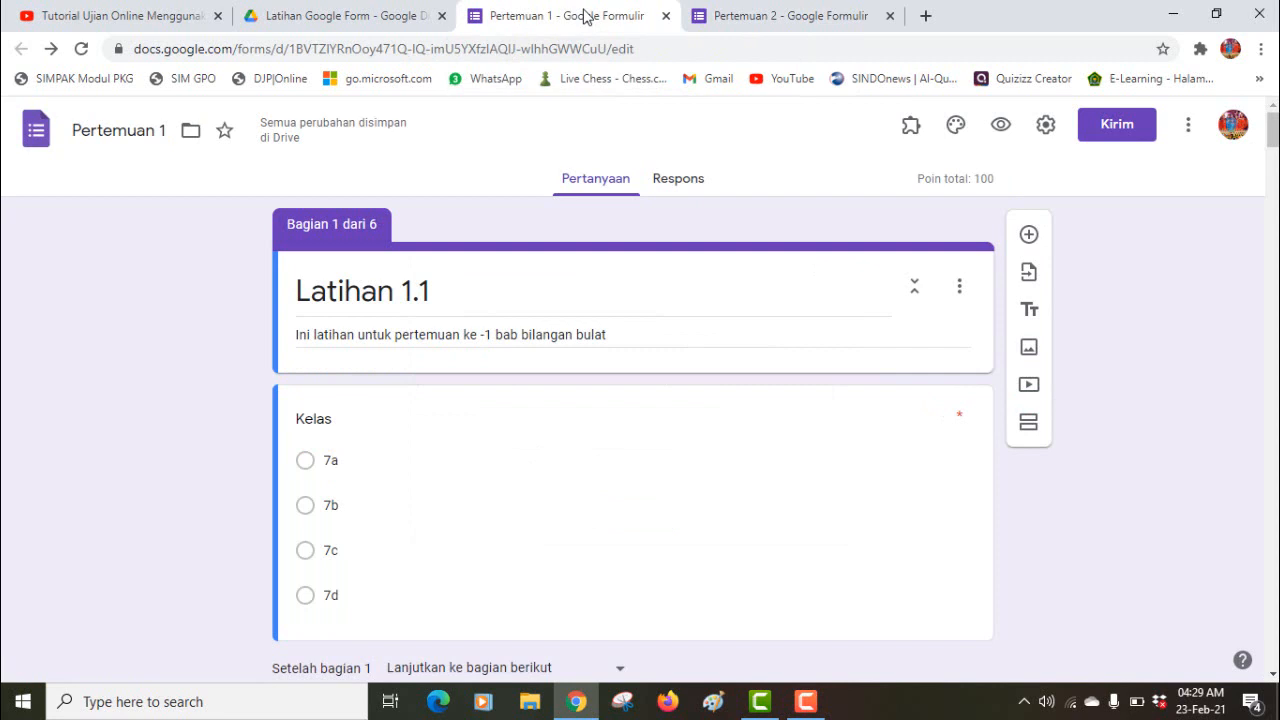
left_click(744, 20)
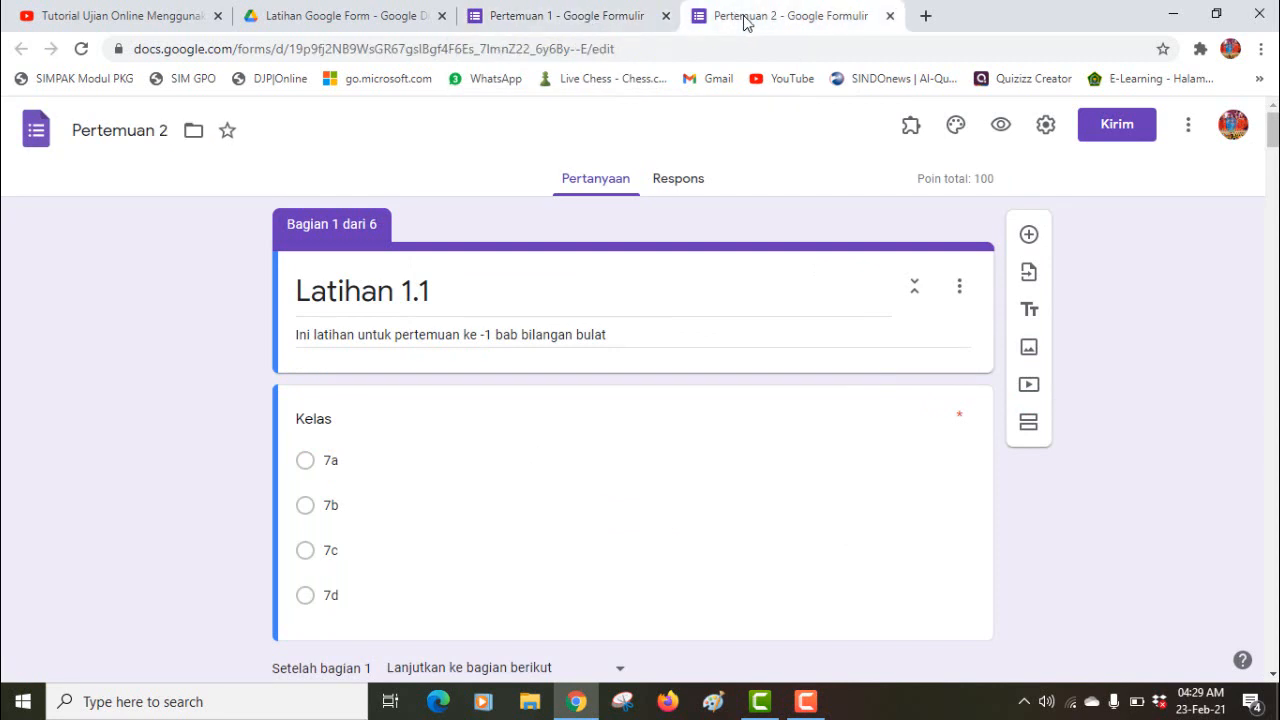
left_click(455, 297)
left_click(455, 297)
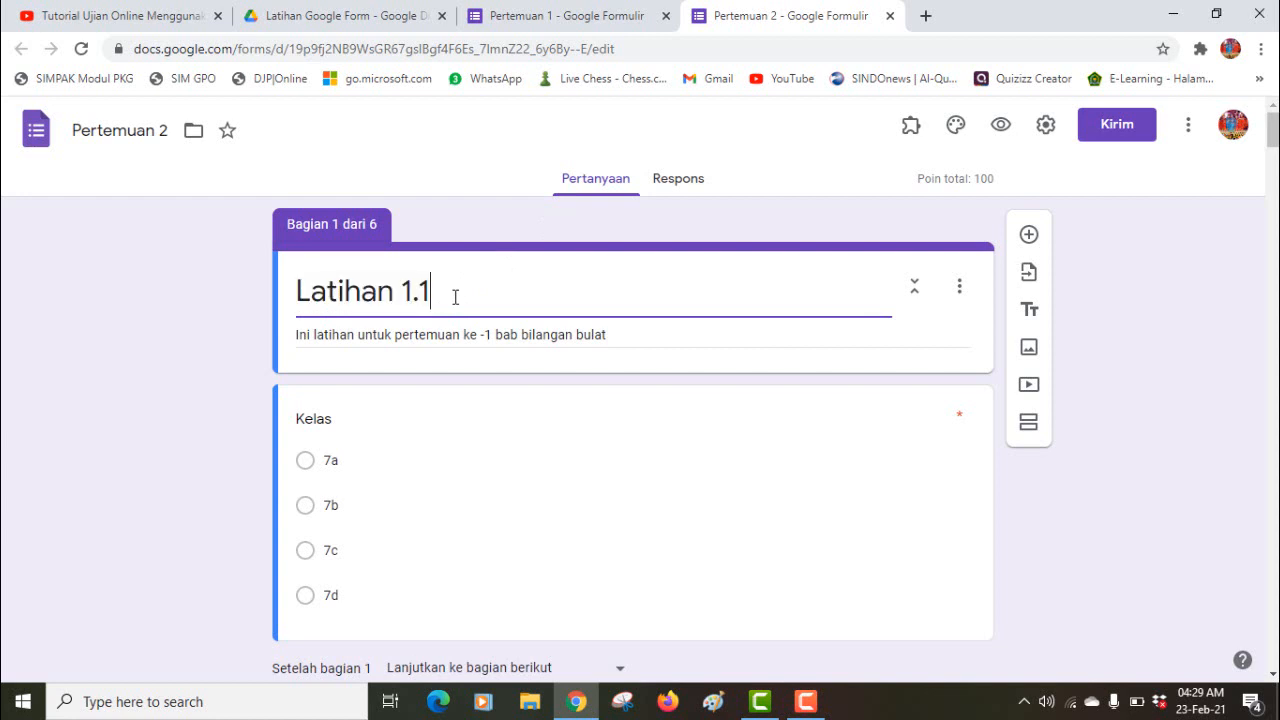
type("2")
triple_click(490, 338)
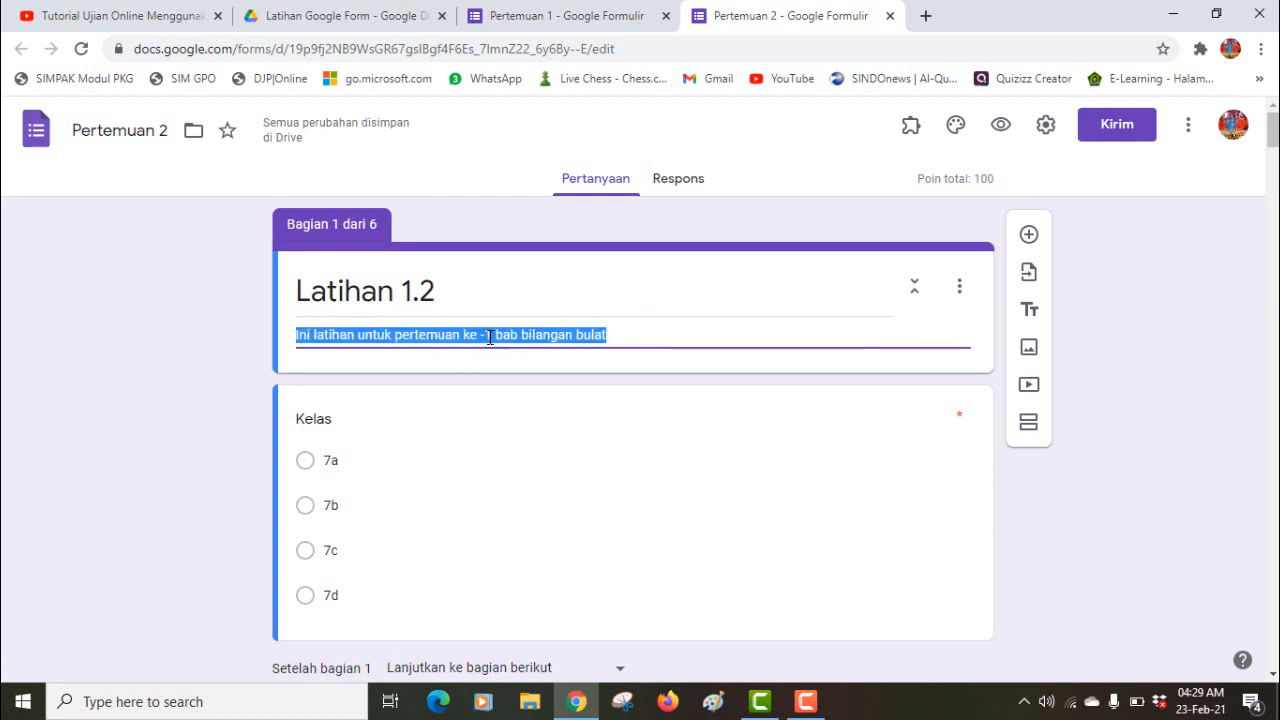
left_click(490, 337)
type("2")
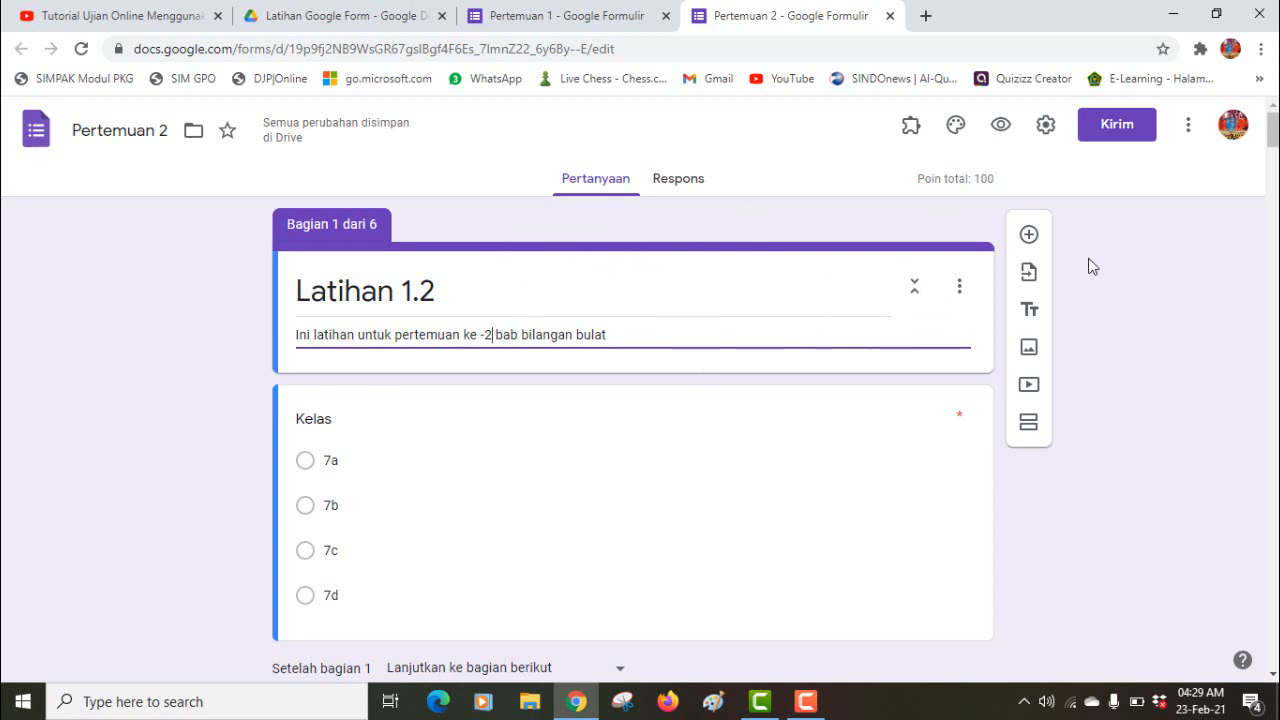
Step: Insert the purple spheres picture from the Kantor dan Sekolah theme images as the form's header
left_click(955, 130)
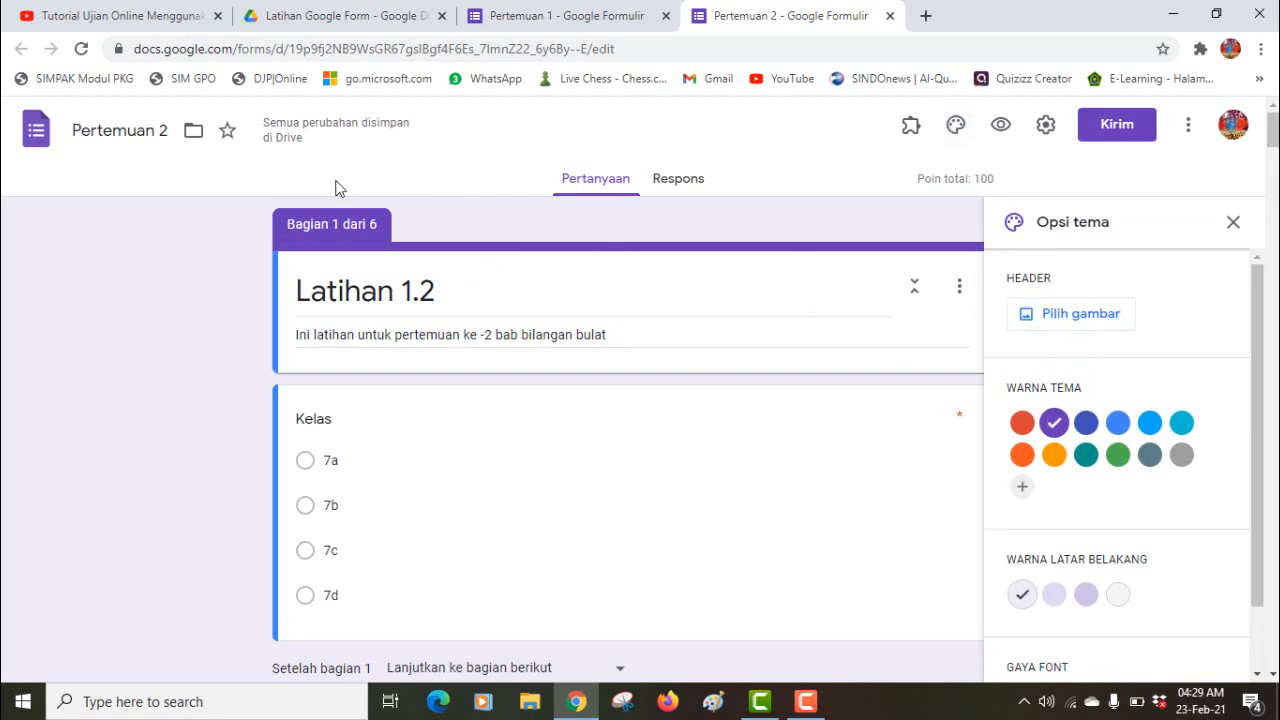
left_click(1080, 314)
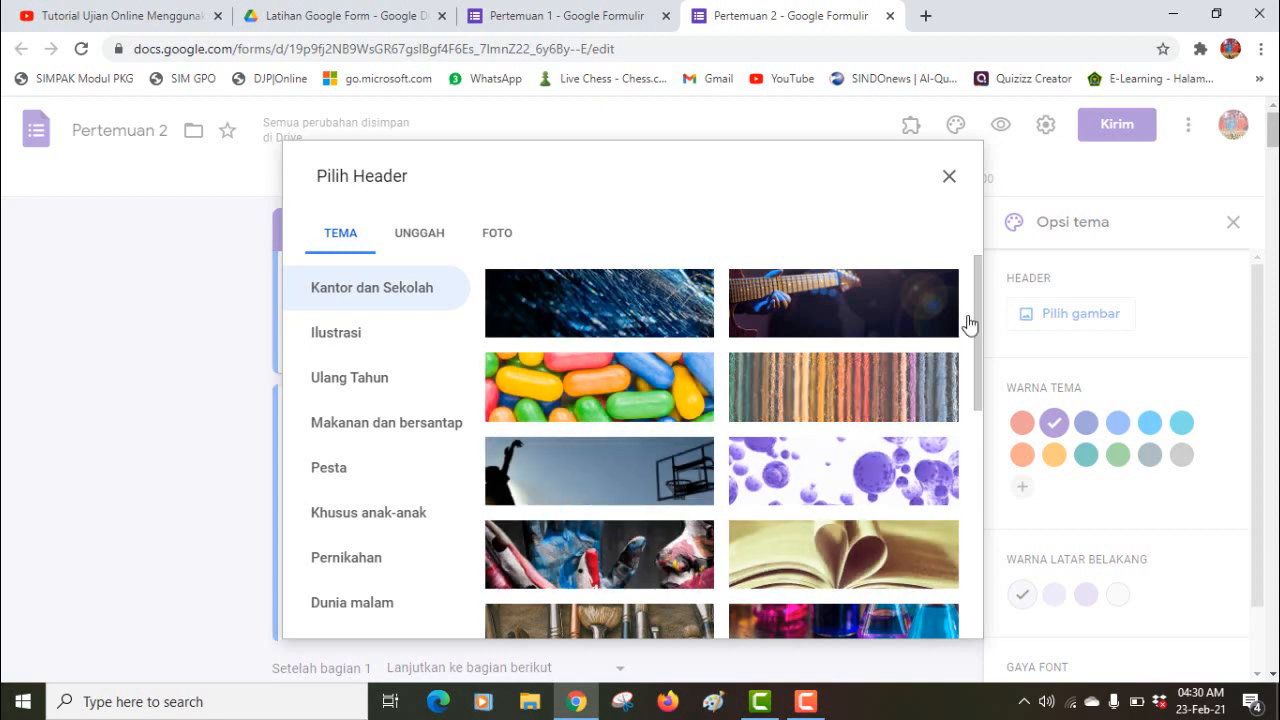
left_click_drag(978, 310, 968, 281)
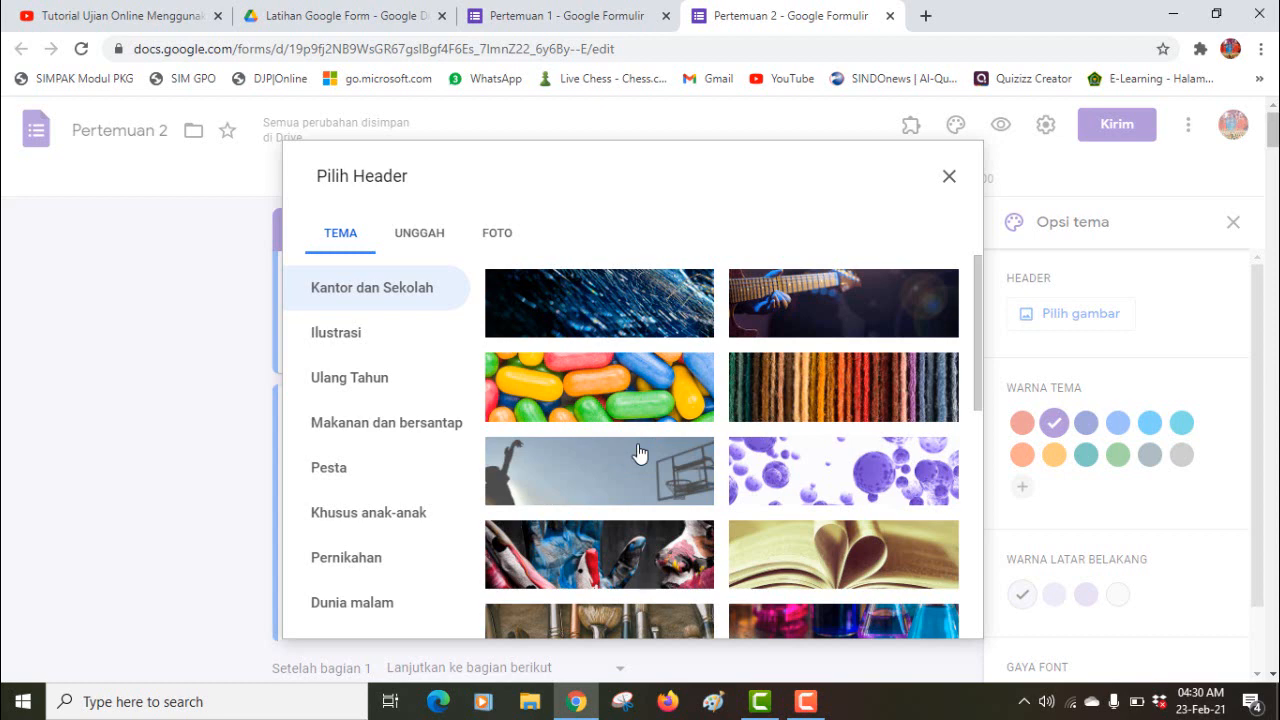
left_click(782, 481)
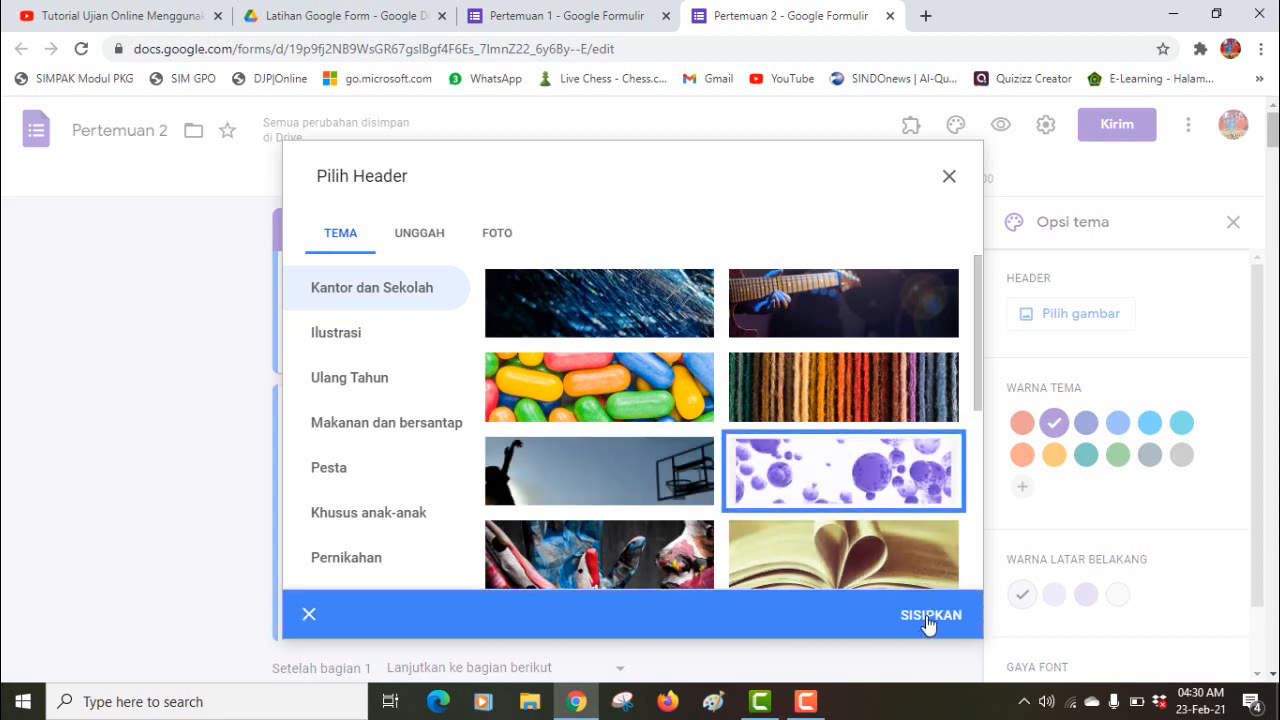
left_click(928, 620)
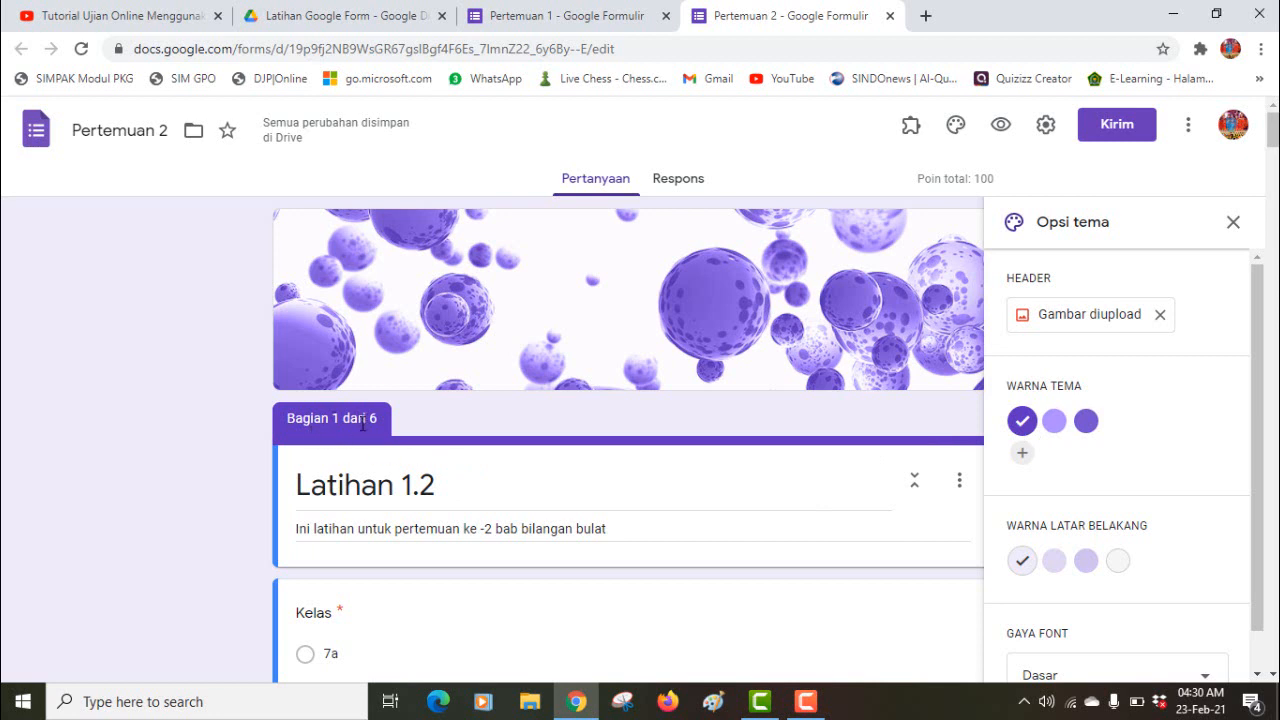
Step: Set the theme colour to the medium purple and the background to the darkest lavender shade, and close the theme options
left_click(1054, 422)
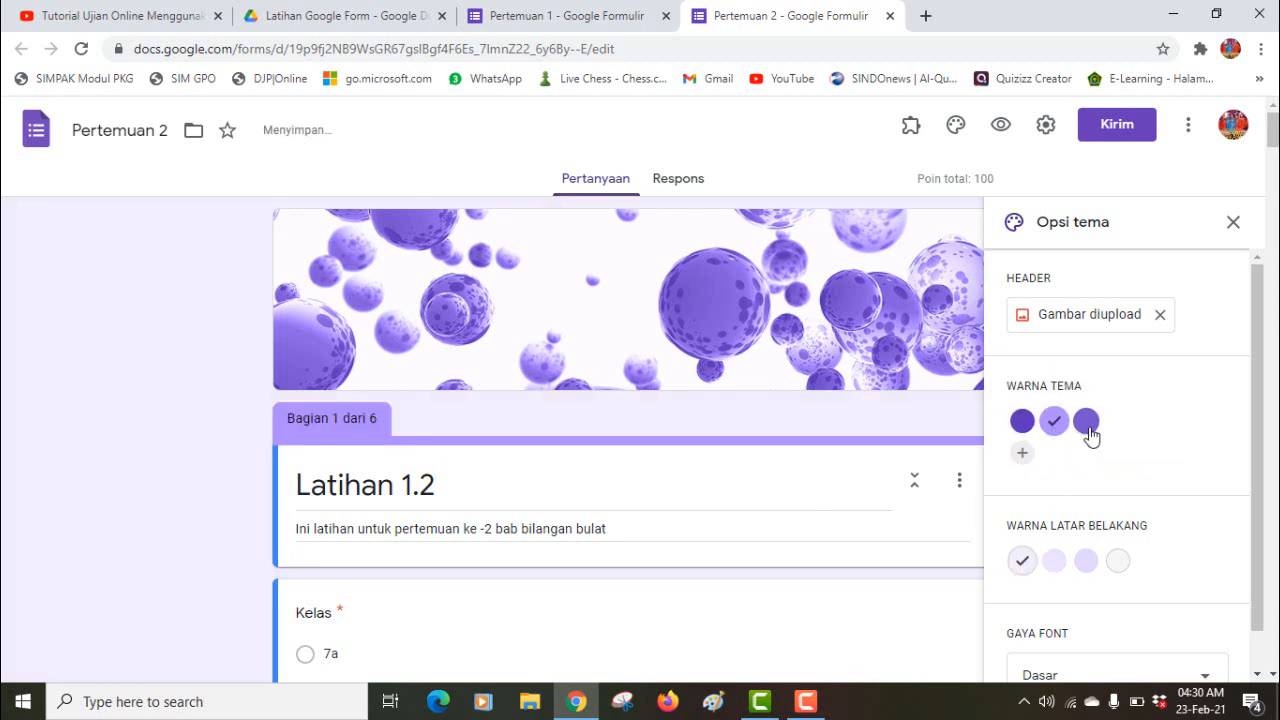
left_click(1088, 428)
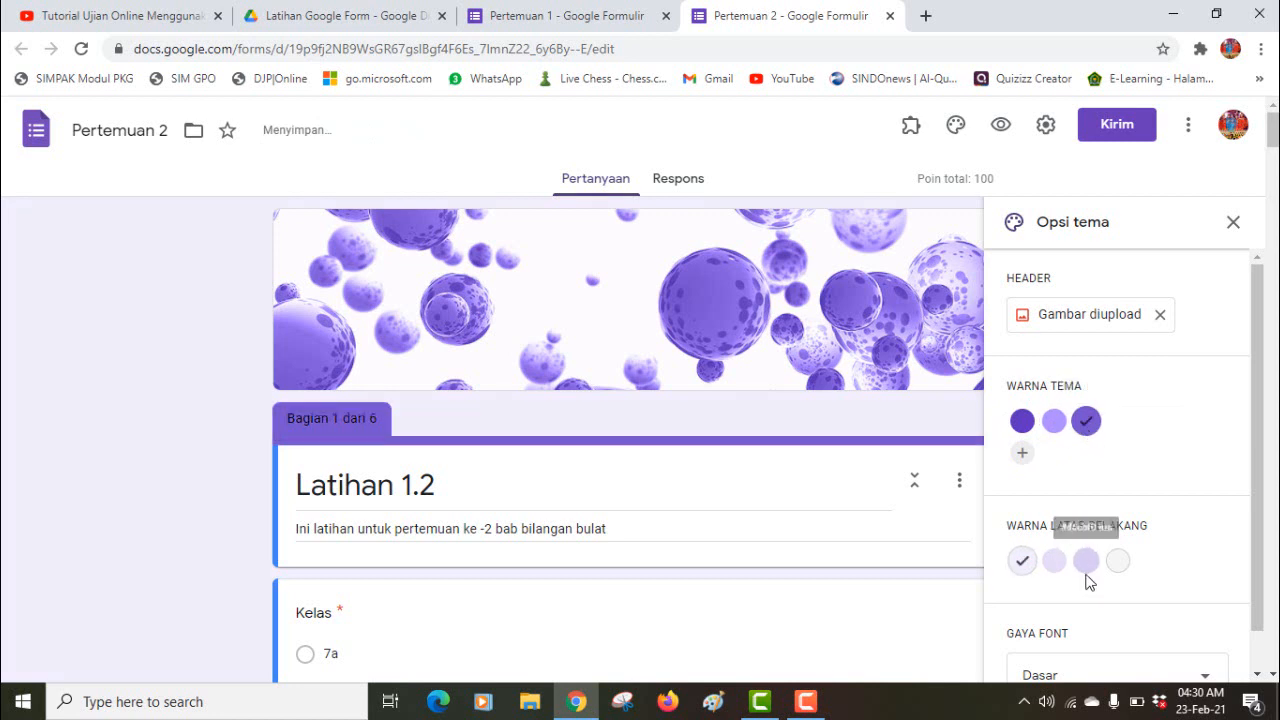
left_click(1087, 566)
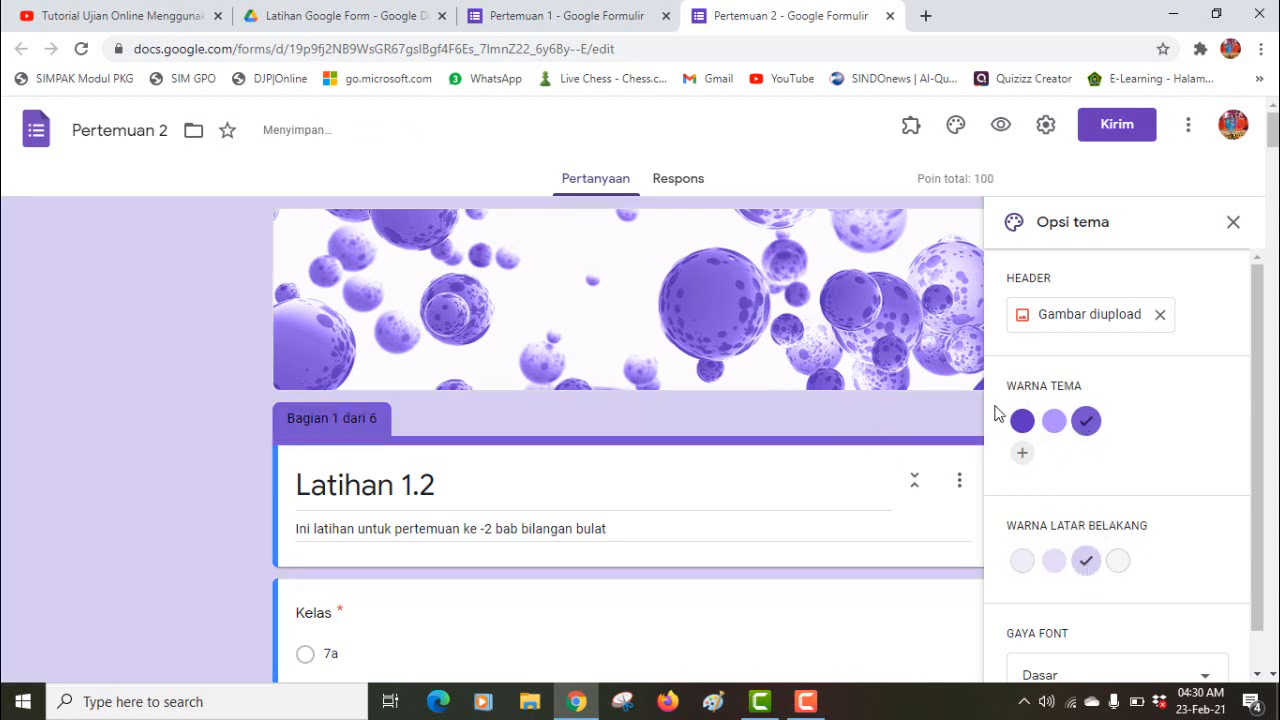
left_click(1243, 225)
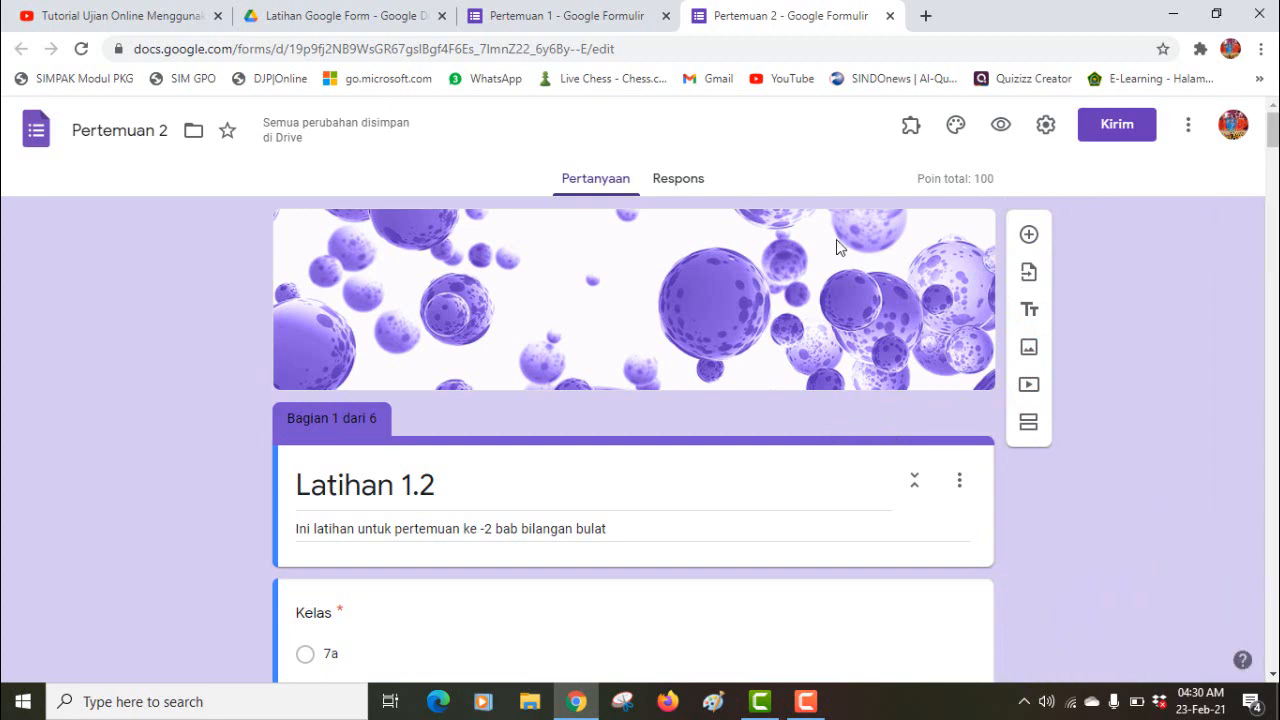
Step: Compare the appearance of the Pertemuan 1 and Pertemuan 2 forms, ending on Pertemuan 1
left_click(551, 12)
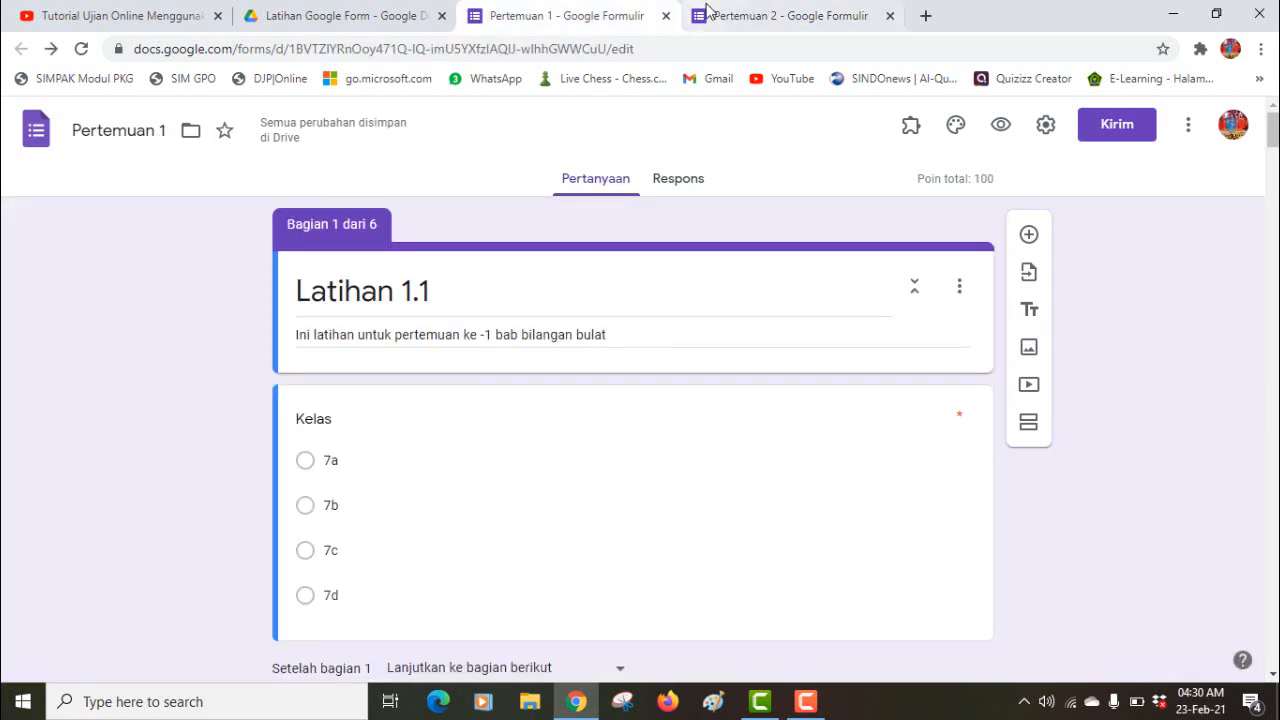
left_click(741, 14)
left_click(626, 14)
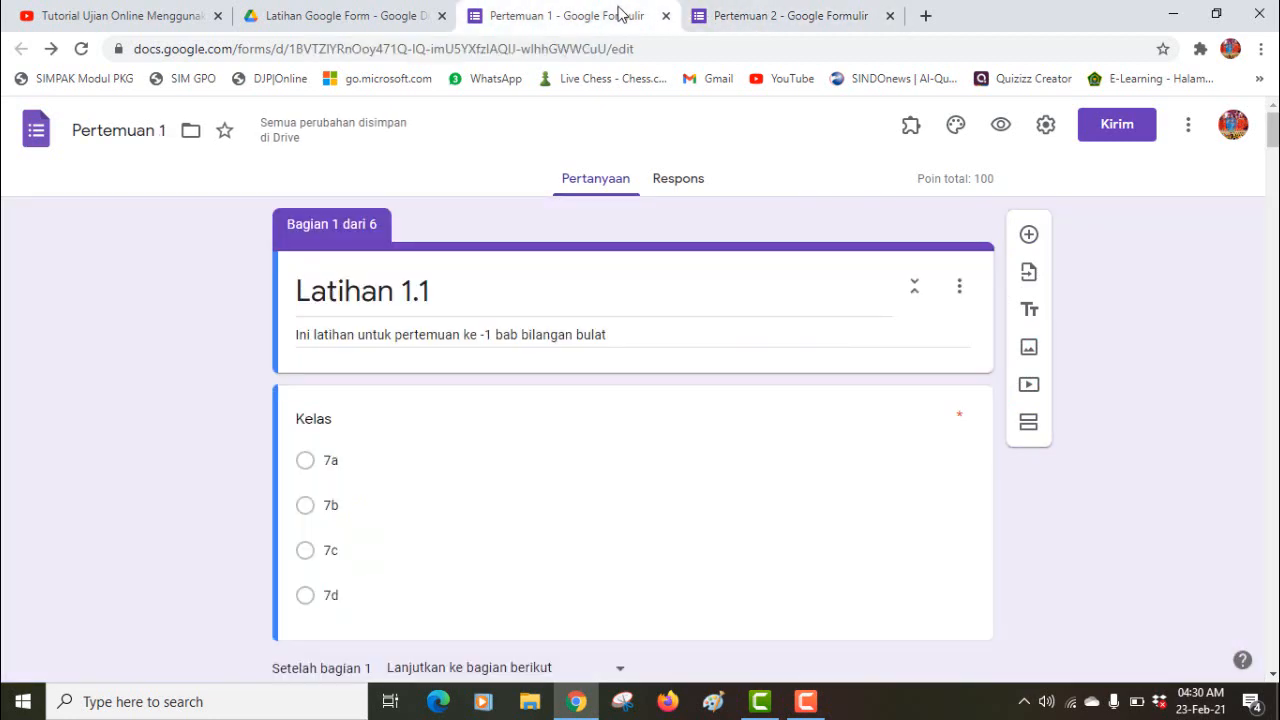
Step: Compare the header and colours of the Pertemuan 1 and Pertemuan 2 forms once more, ending on Pertemuan 2
left_click(757, 18)
left_click(604, 12)
left_click(760, 11)
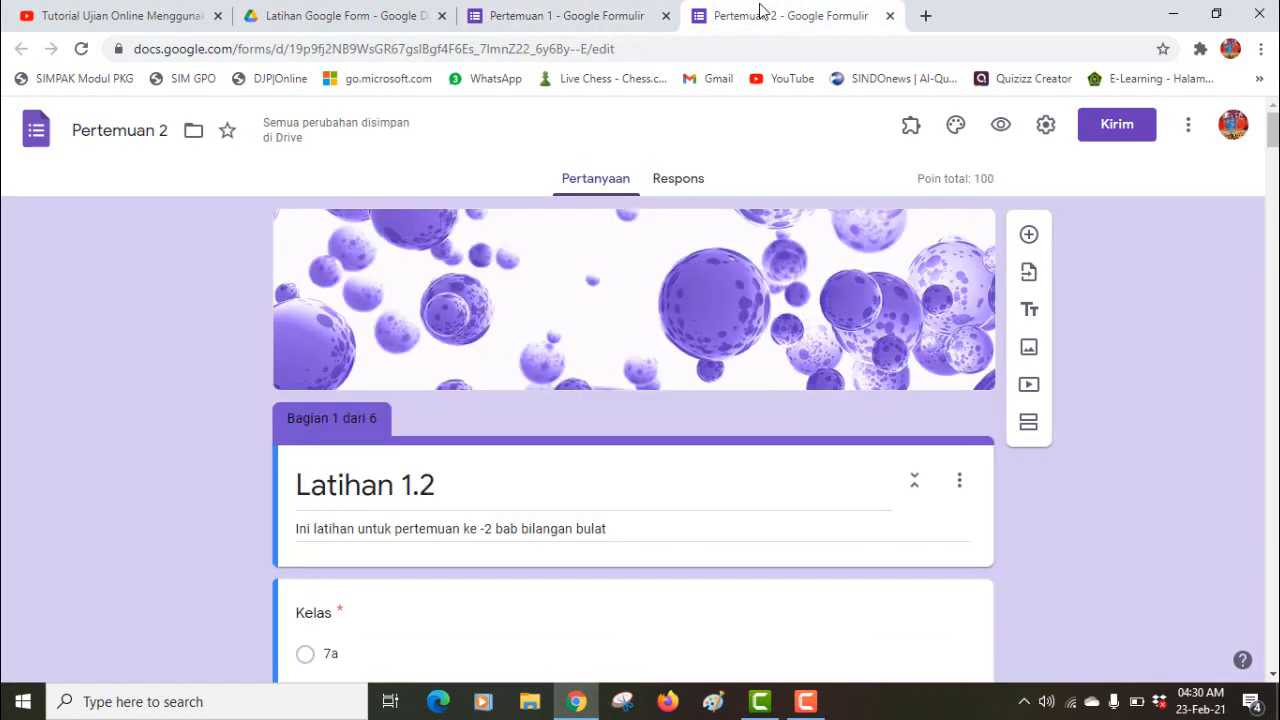
left_click(605, 18)
left_click(752, 14)
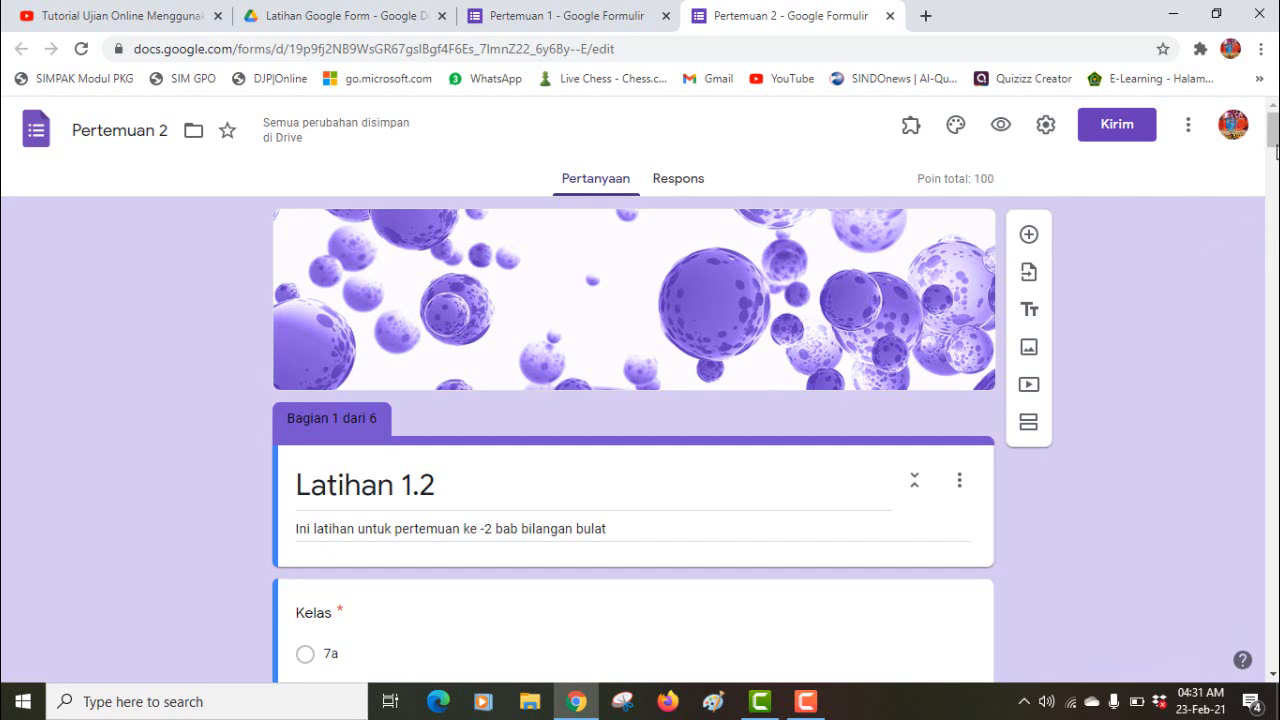
Step: In the Soal Pilihan Ganda section, change the first question to the subtraction 1 - (-1) = ...
left_click_drag(1272, 140, 1272, 609)
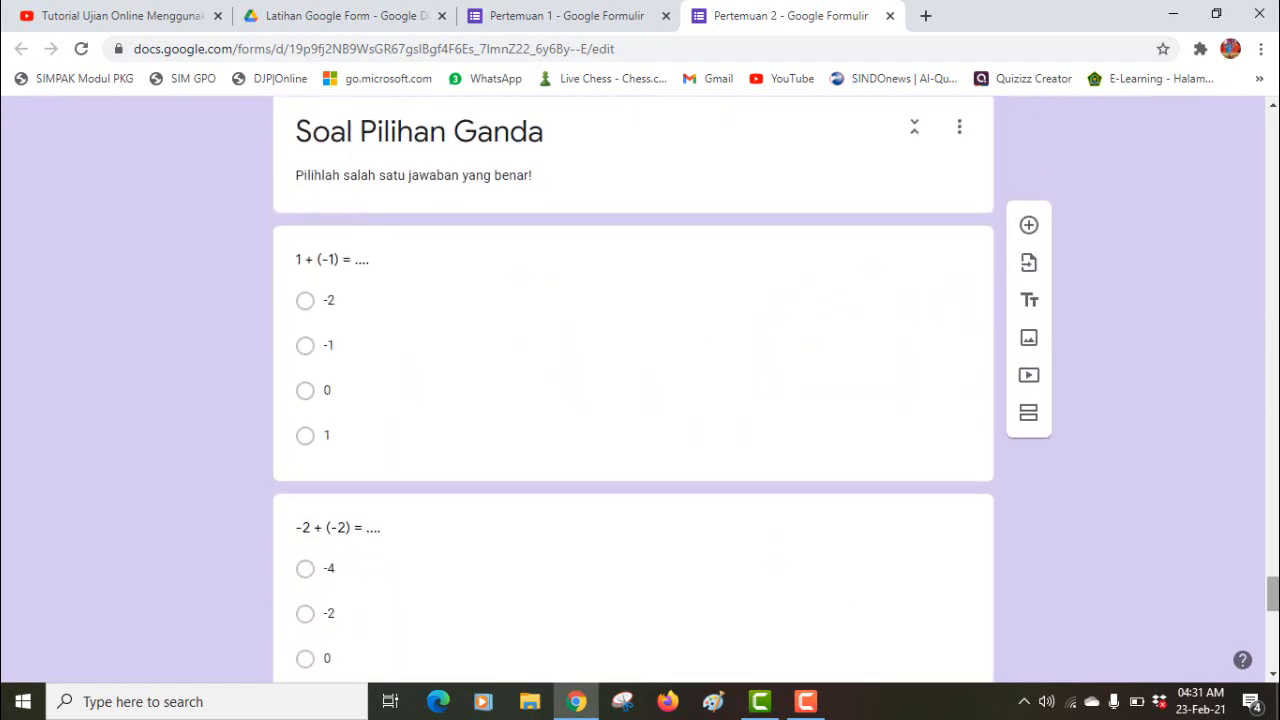
left_click(362, 268)
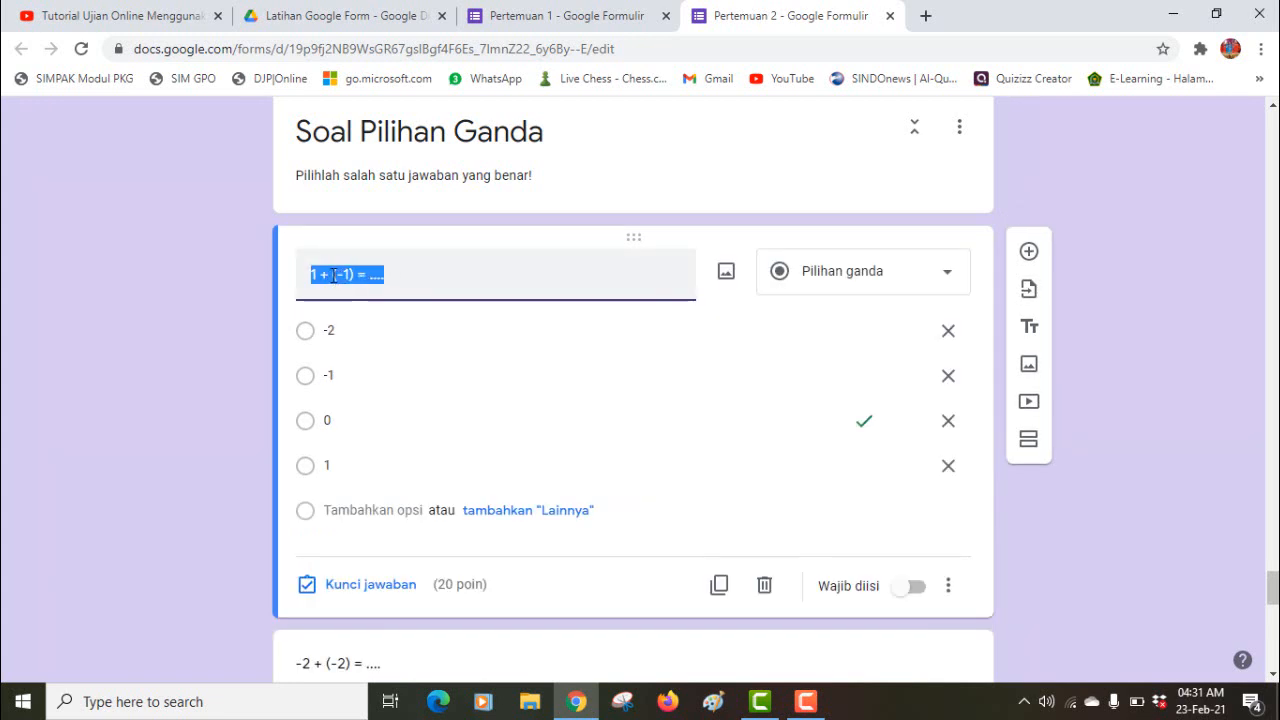
left_click(334, 269)
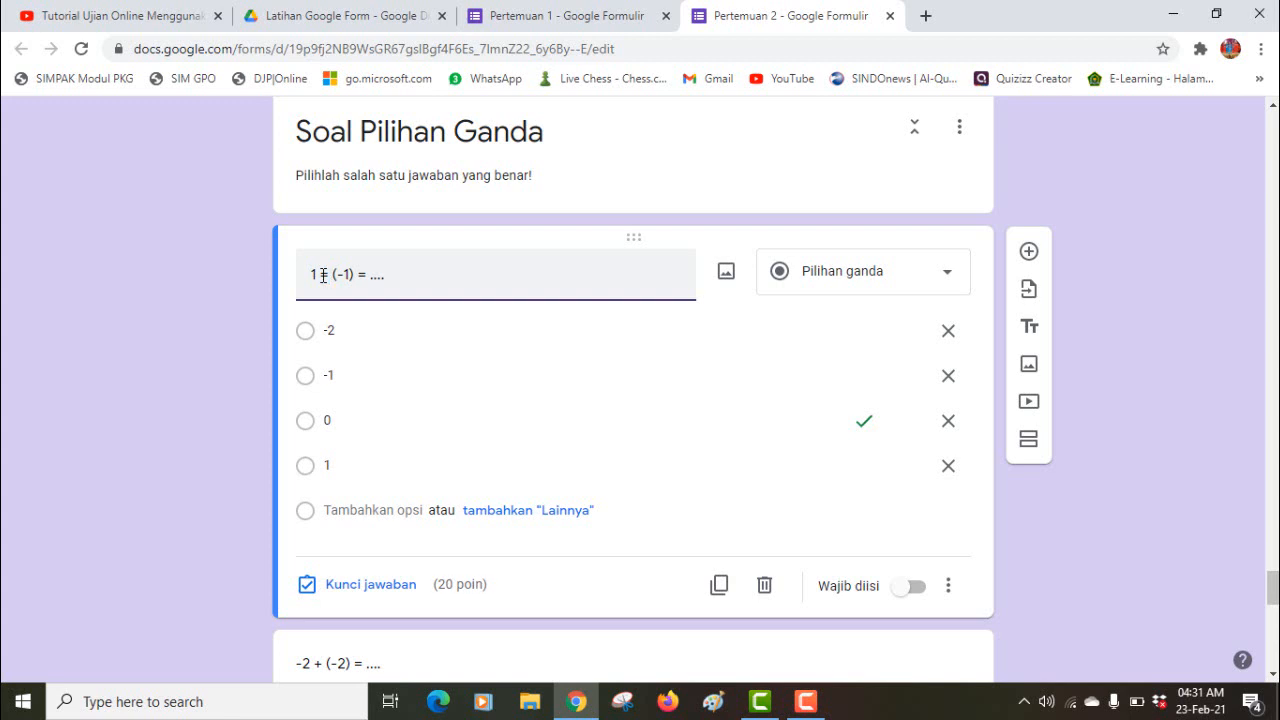
key("BackSpace")
type("-")
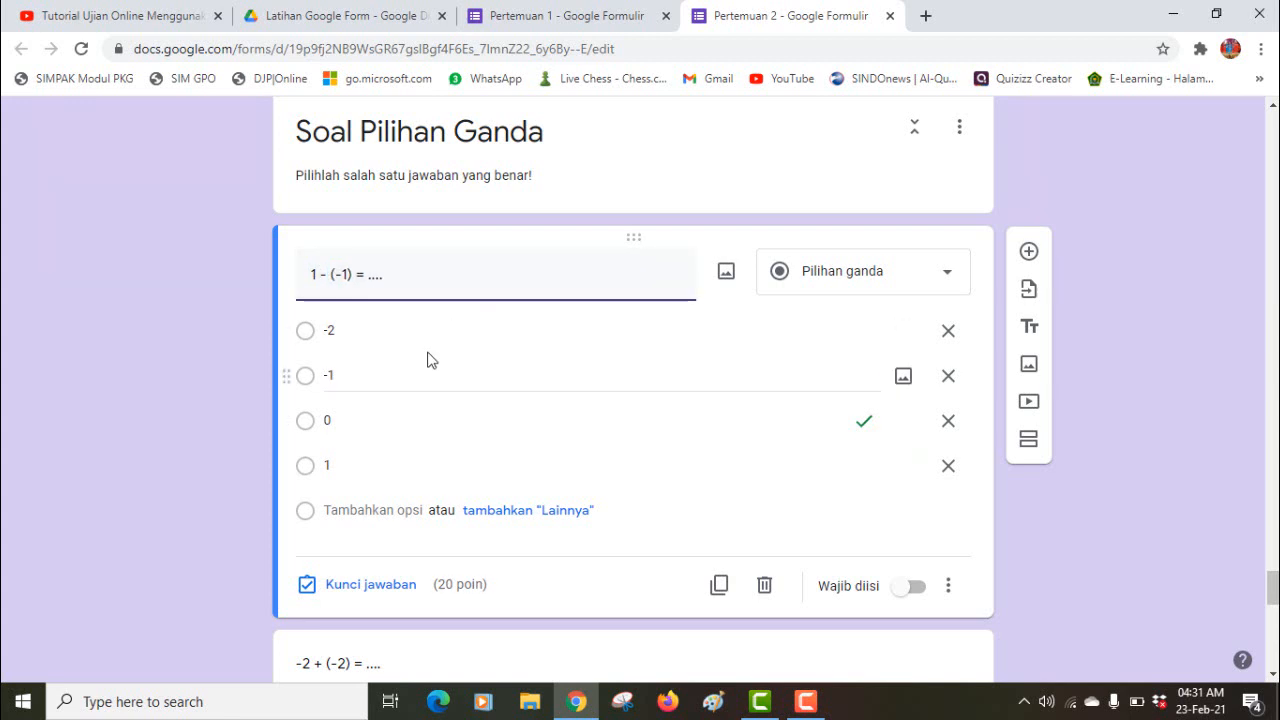
Step: Replace the first question's last answer option with 2 and make it the only correct answer in the answer key
left_click(340, 328)
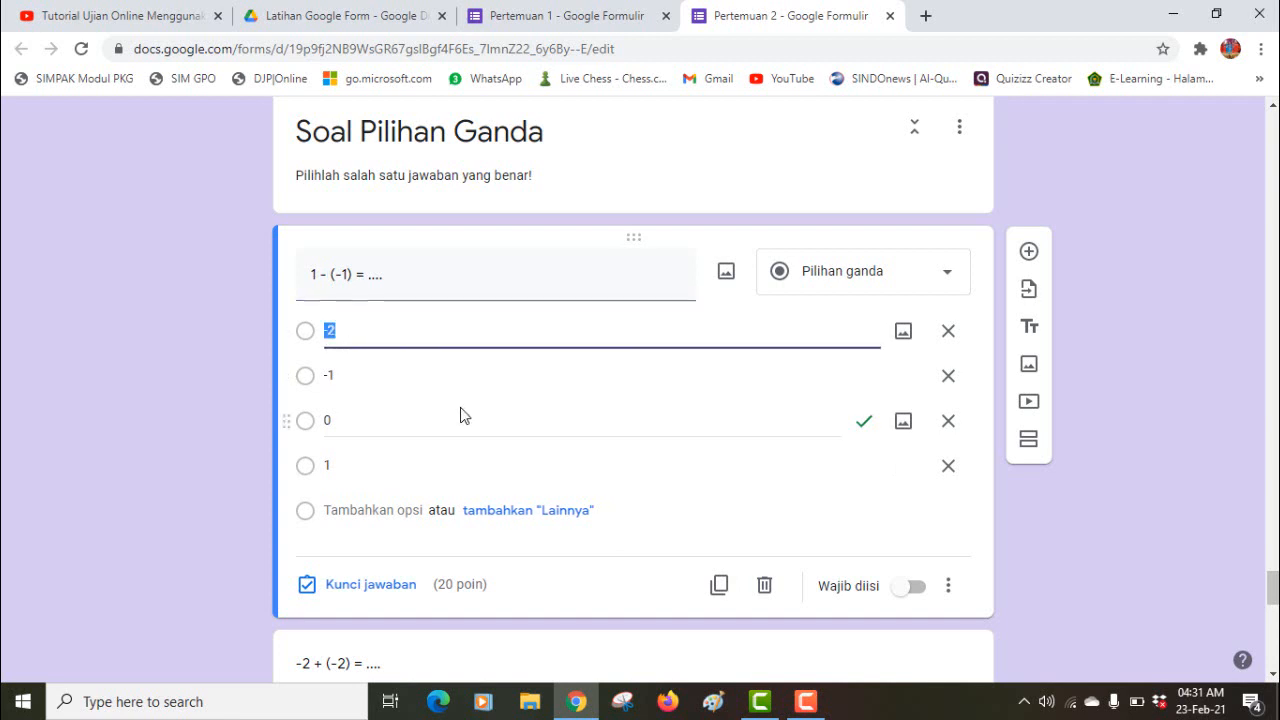
left_click(376, 420)
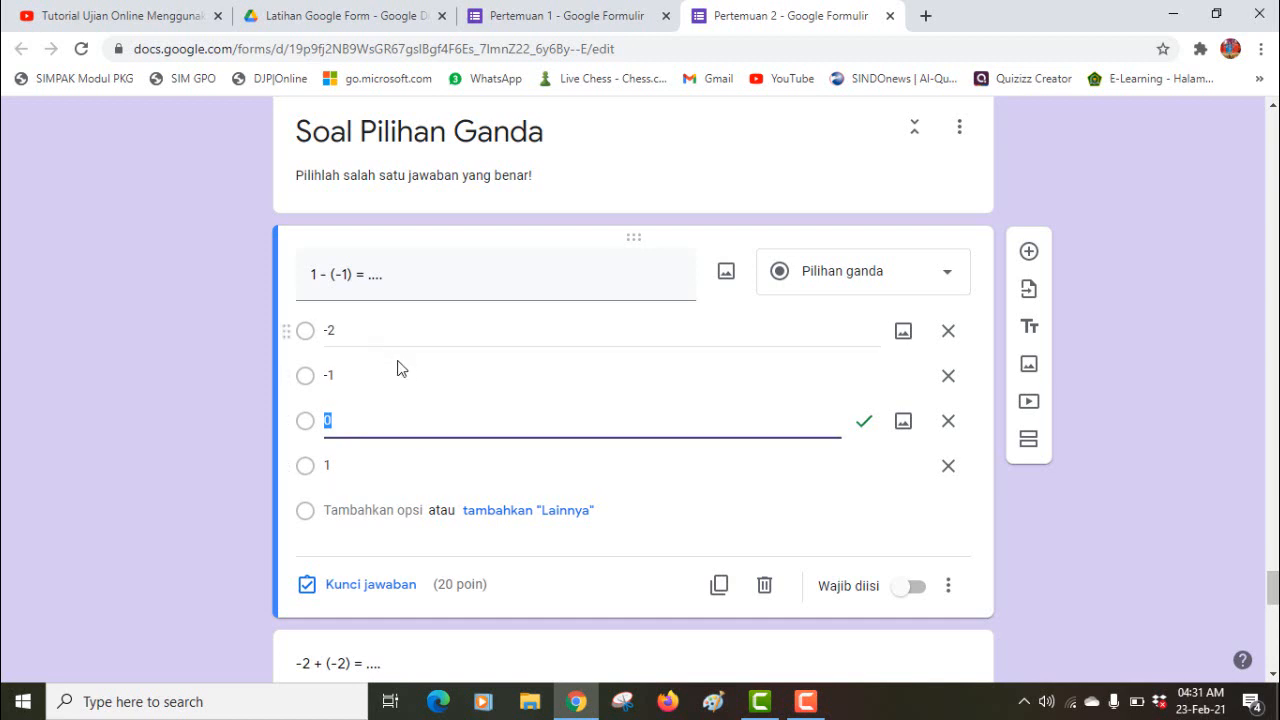
left_click(370, 463)
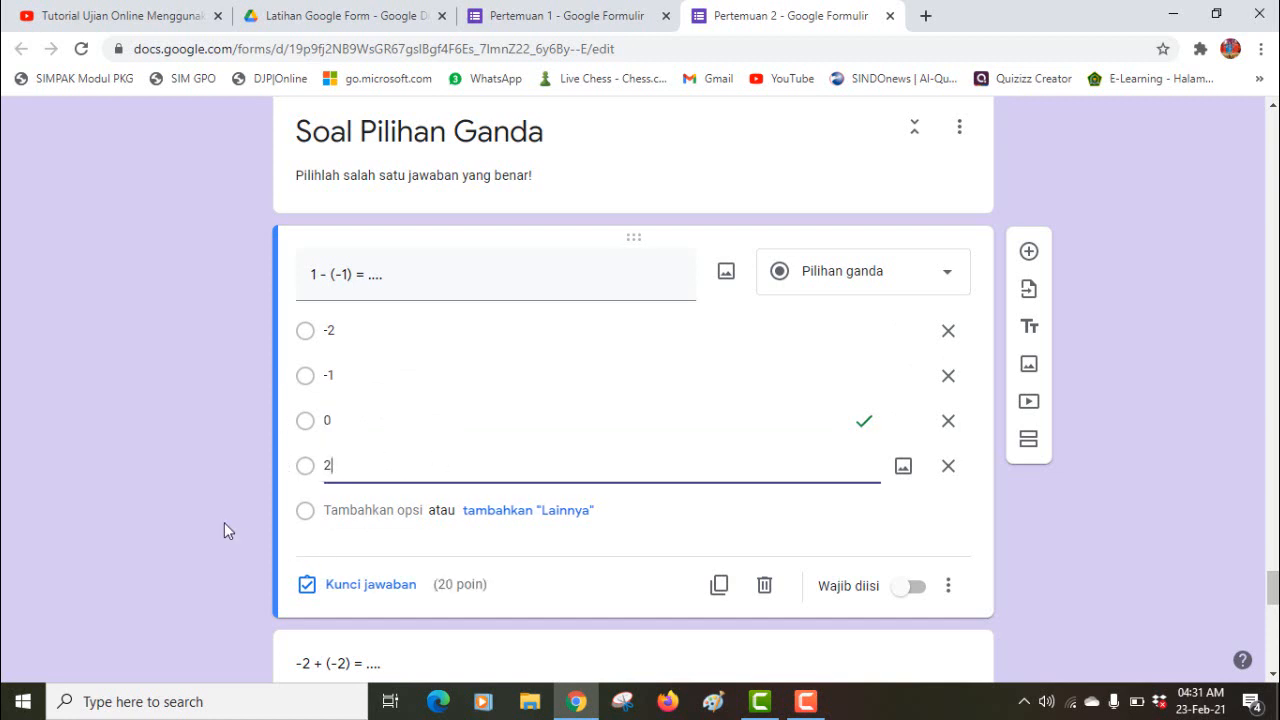
left_click(372, 588)
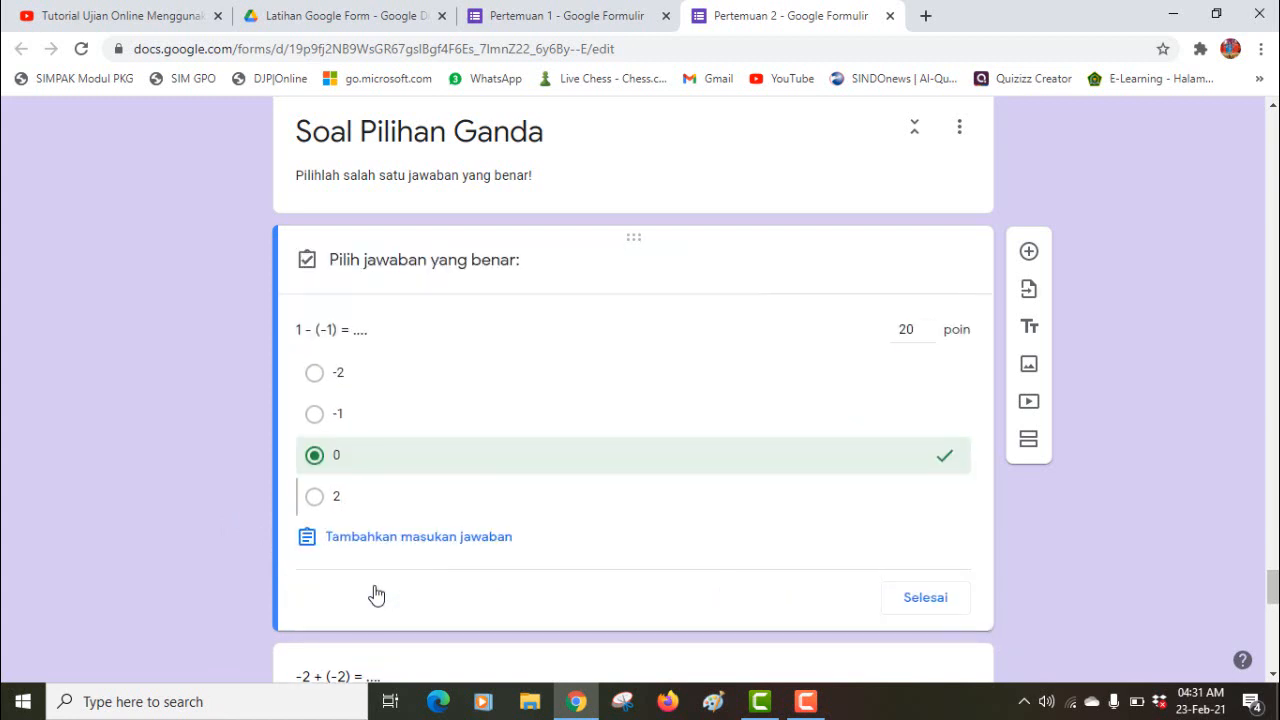
left_click(338, 497)
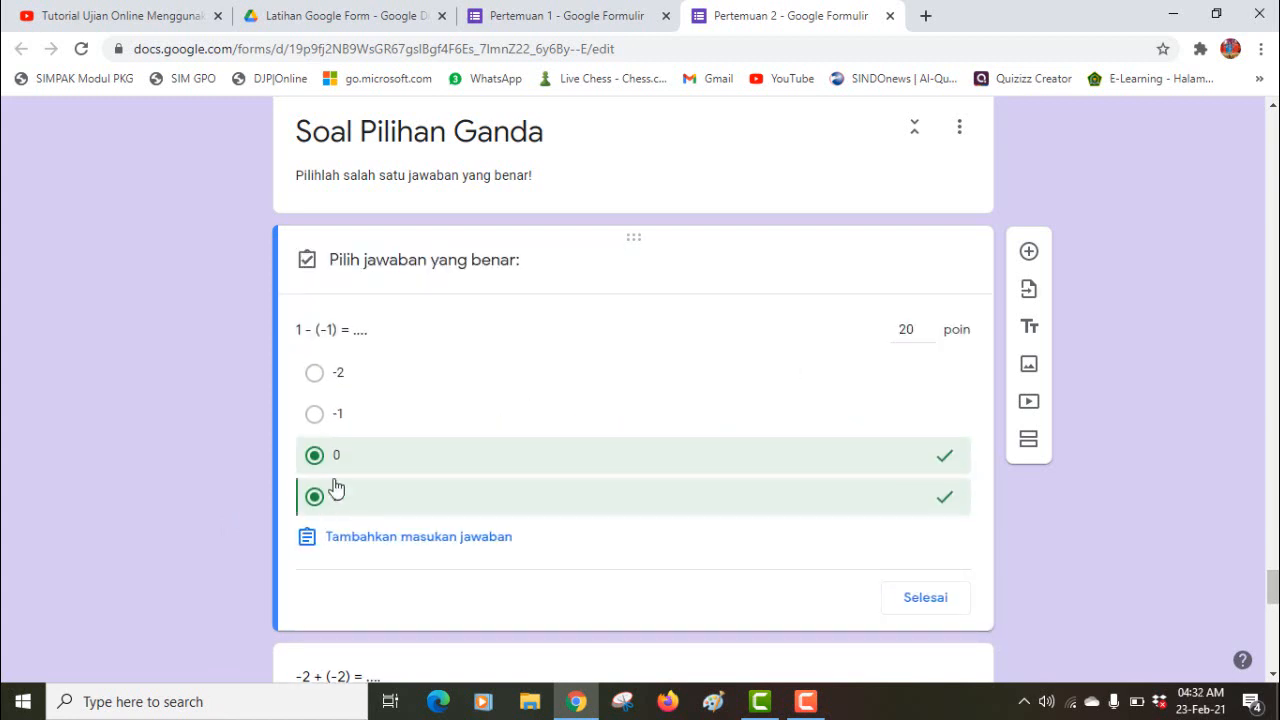
left_click(314, 456)
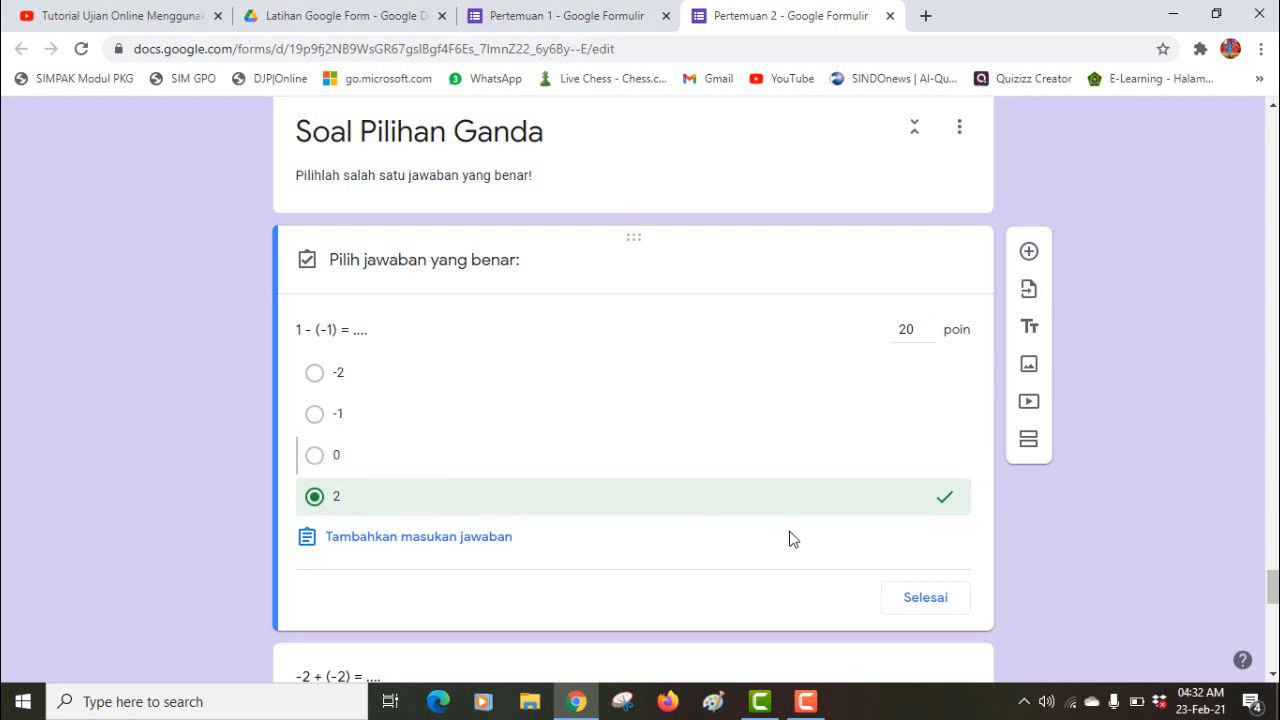
left_click(926, 599)
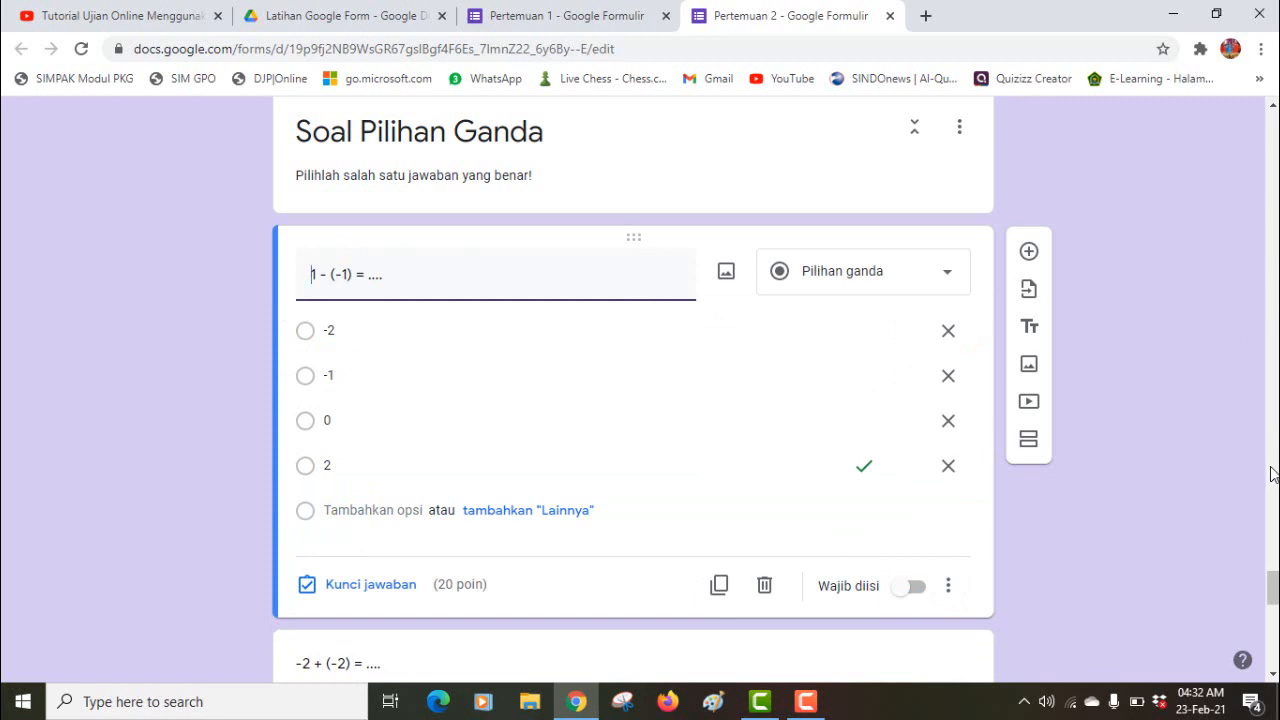
Step: Change the second multiple-choice question to the subtraction -2 - (-2) = ...
left_click(1273, 675)
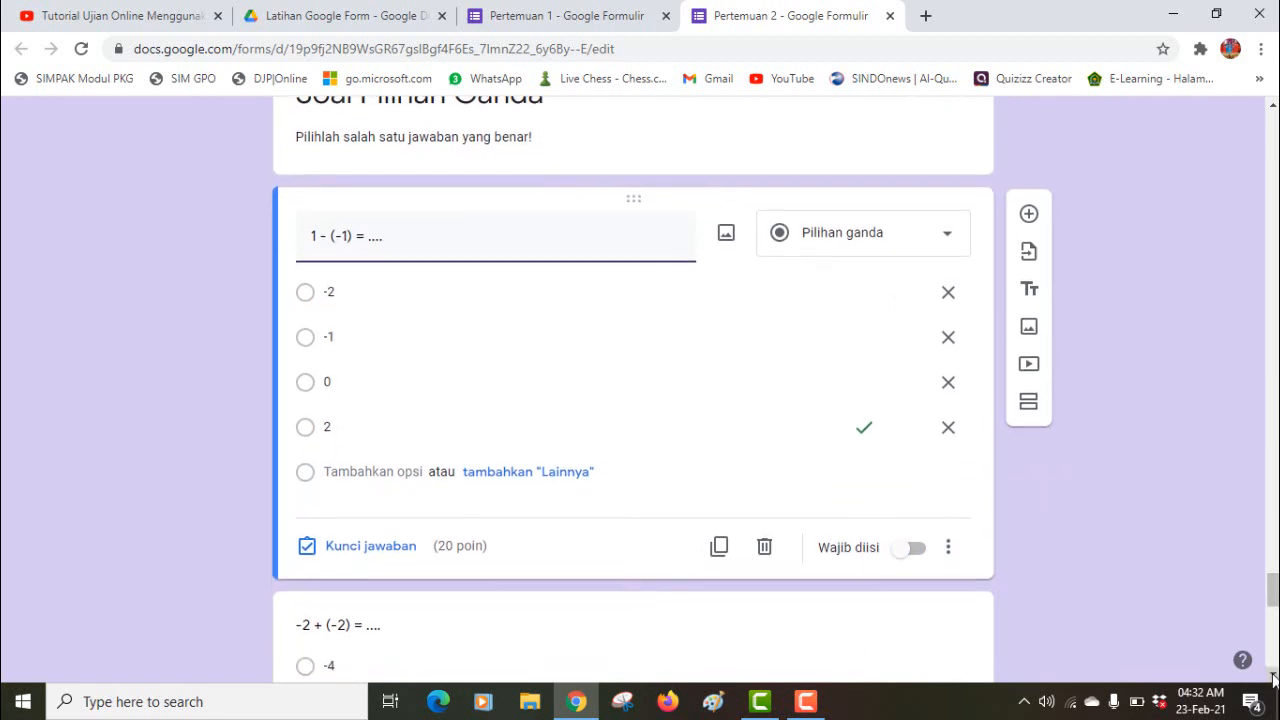
scroll(1273, 680, "down", 5)
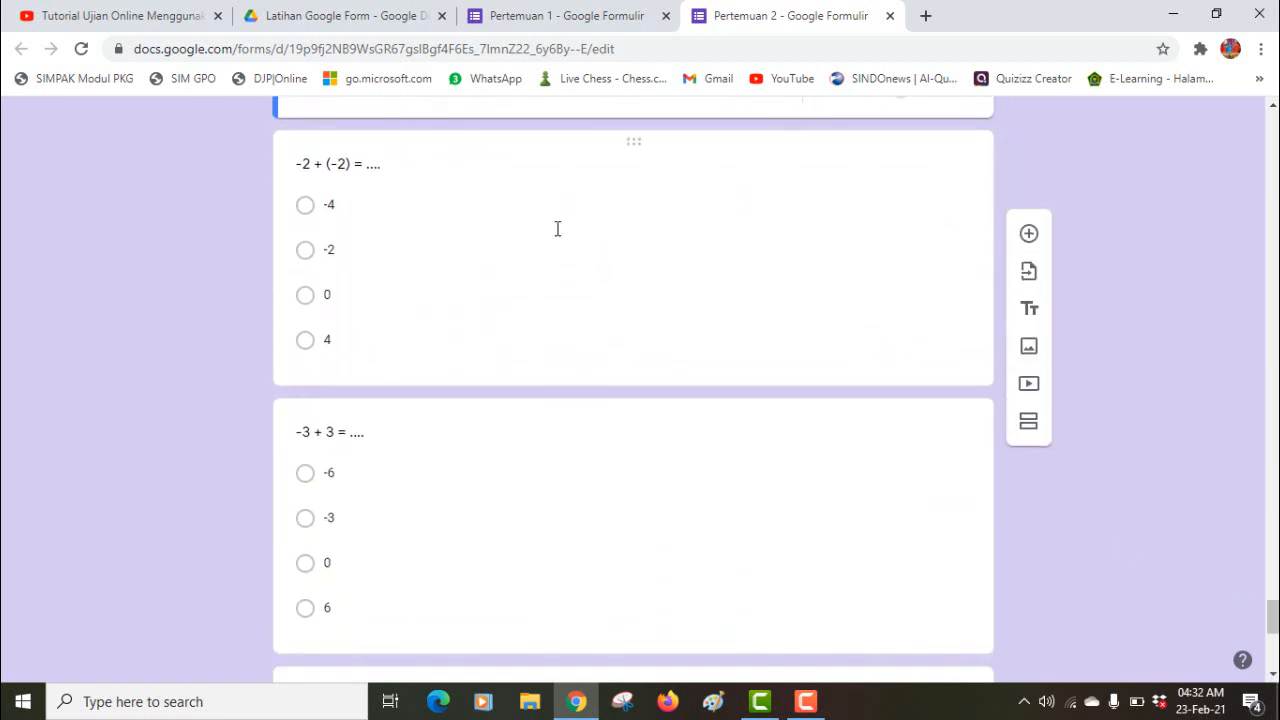
left_click(340, 249)
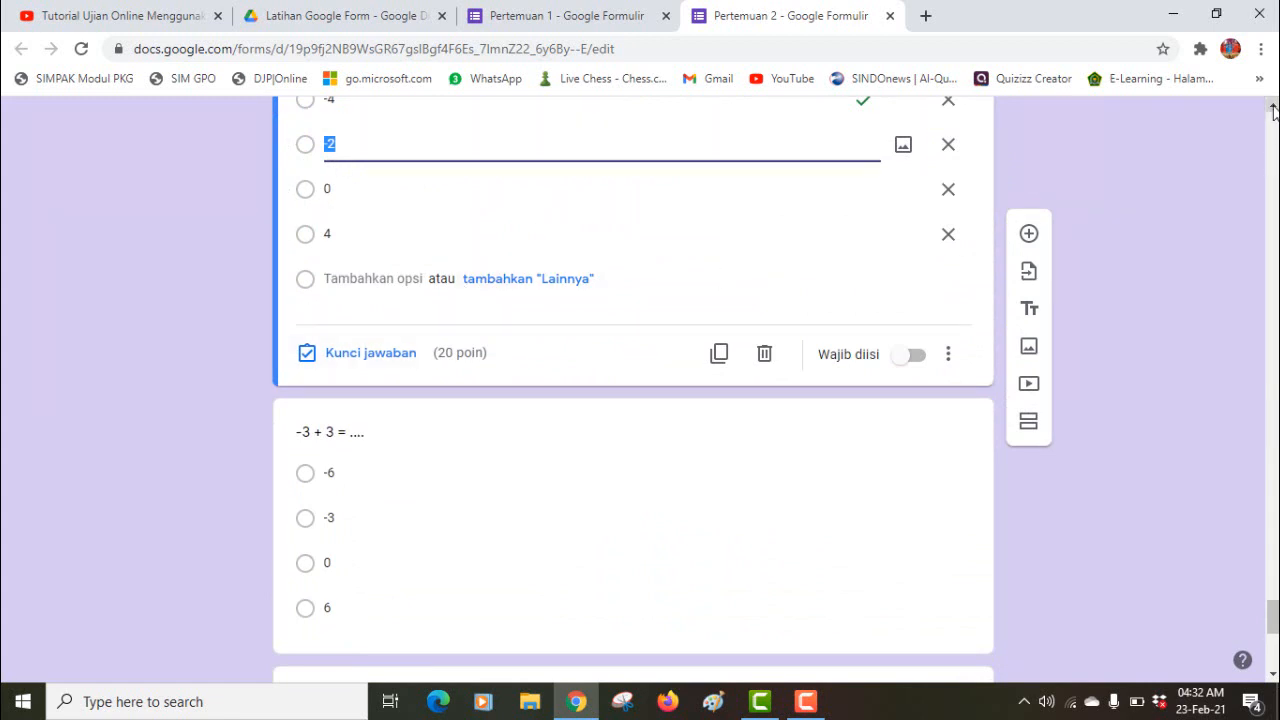
scroll(445, 233, "up", 3)
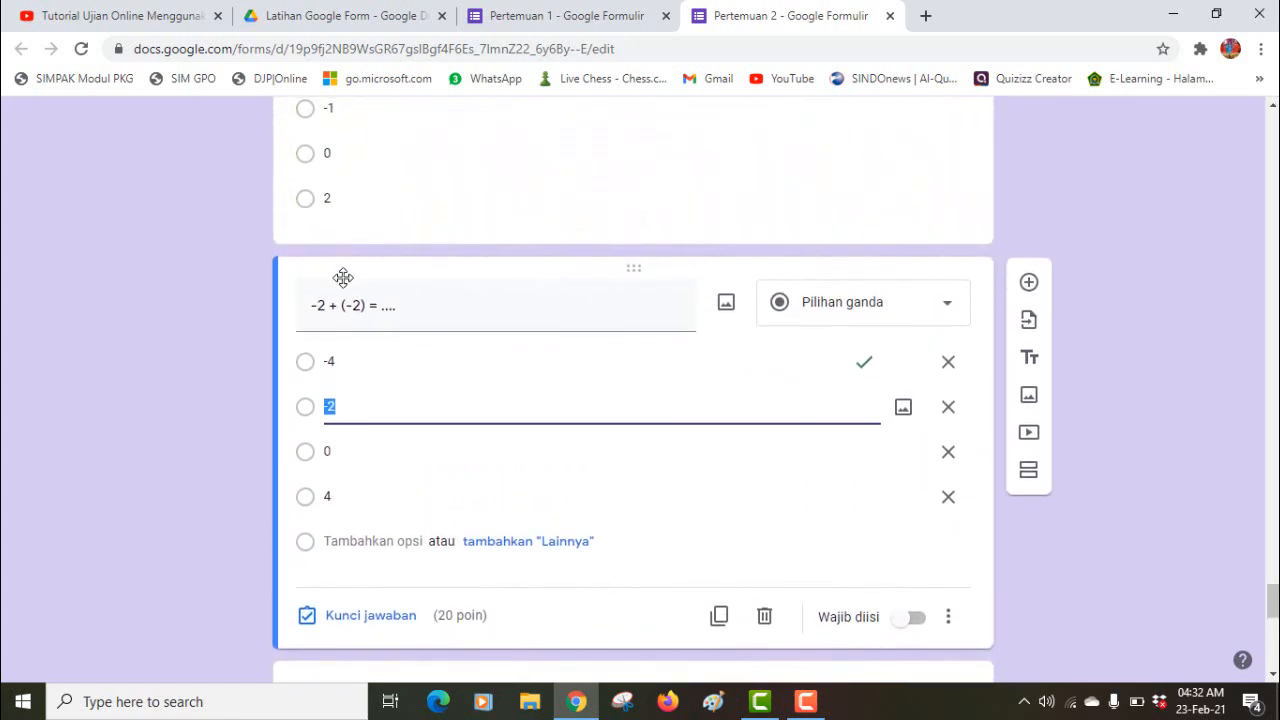
left_click(340, 308)
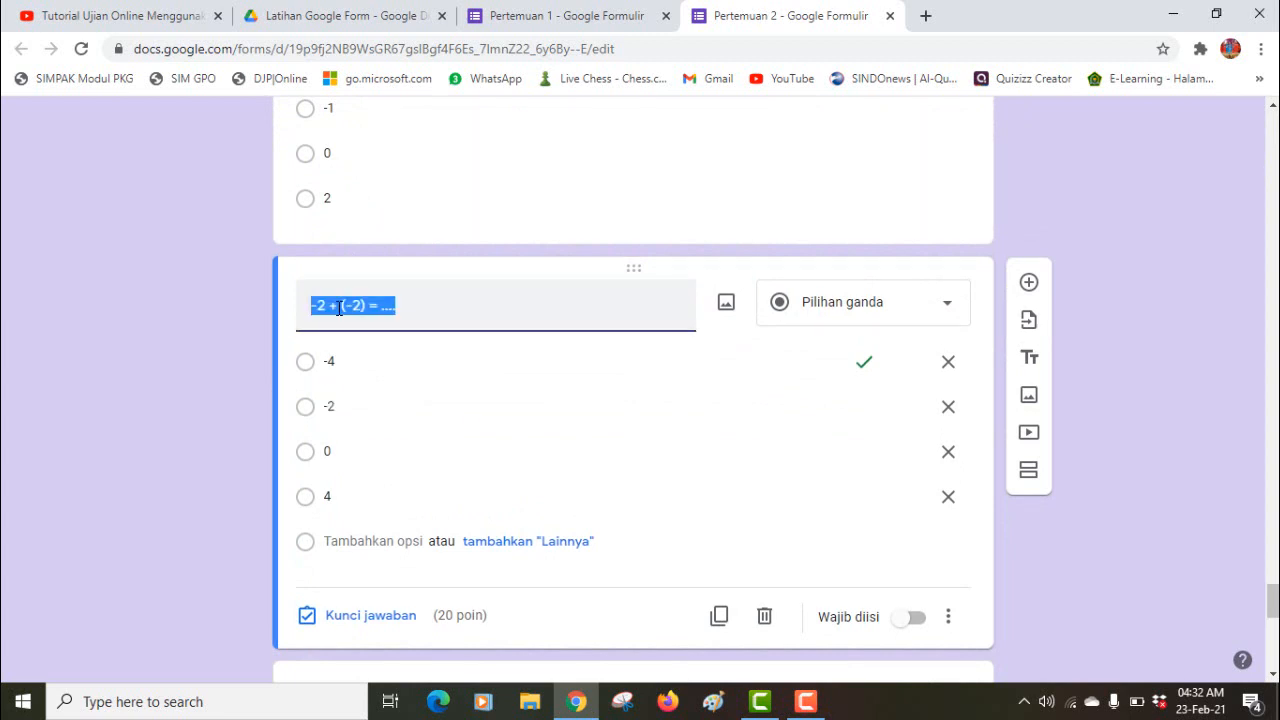
left_click(340, 308)
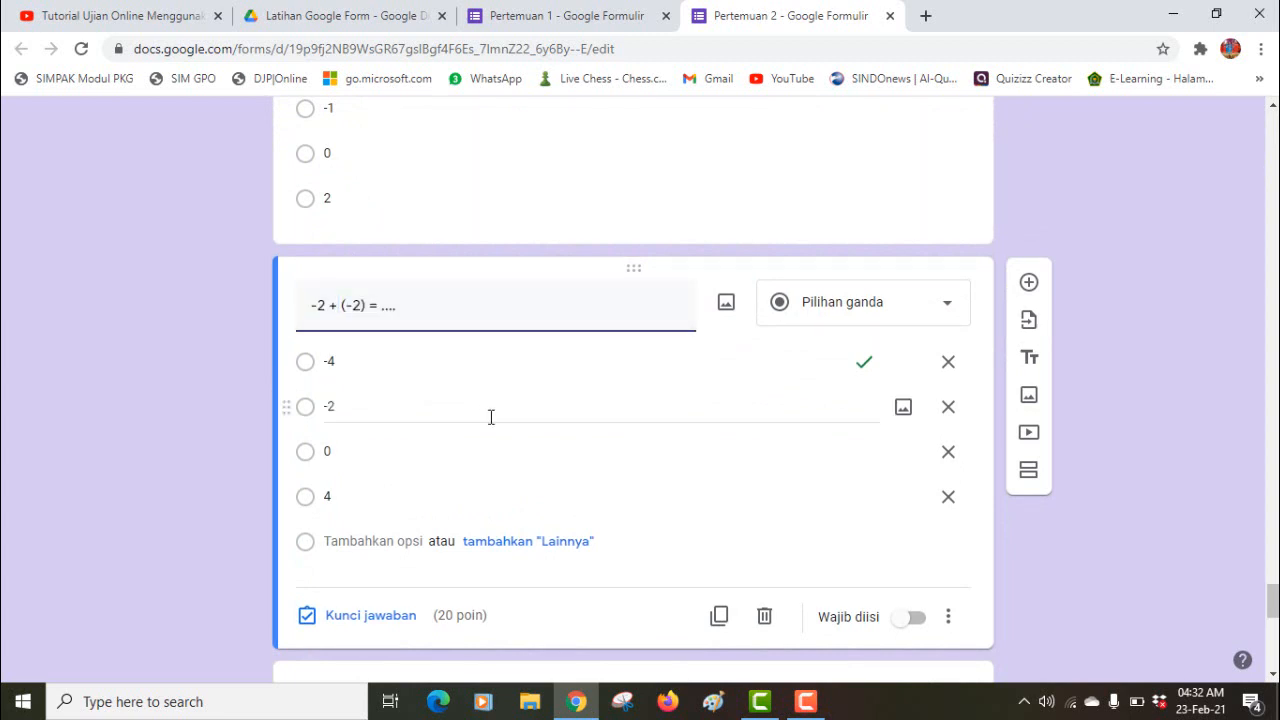
key("BackSpace")
key("BackSpace")
type("-")
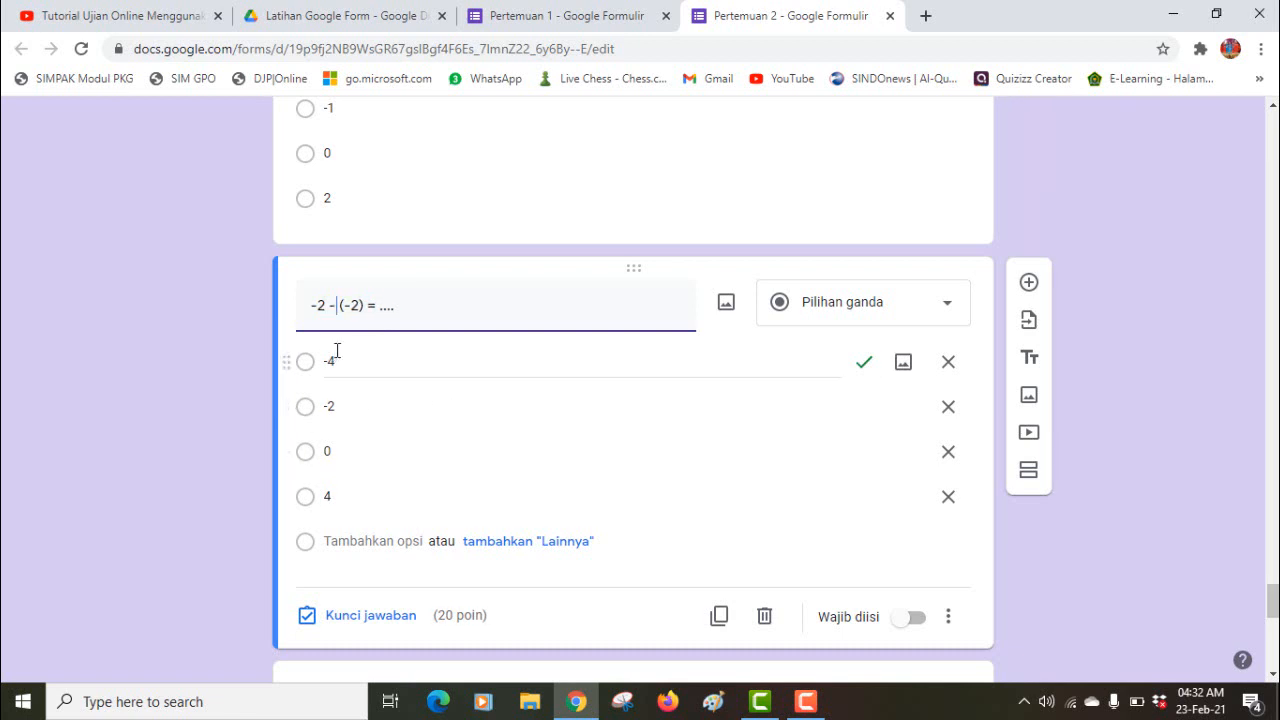
Step: Make 0 the only correct answer in the second question's answer key
left_click(367, 620)
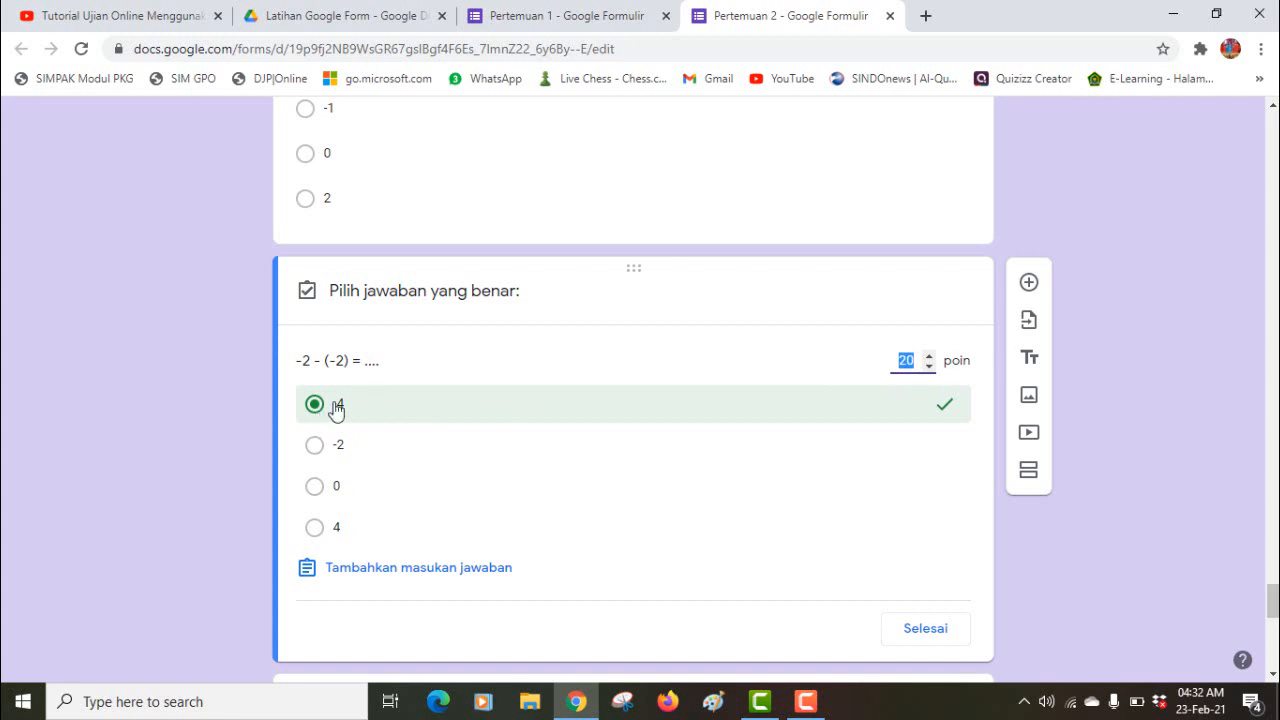
left_click(315, 490)
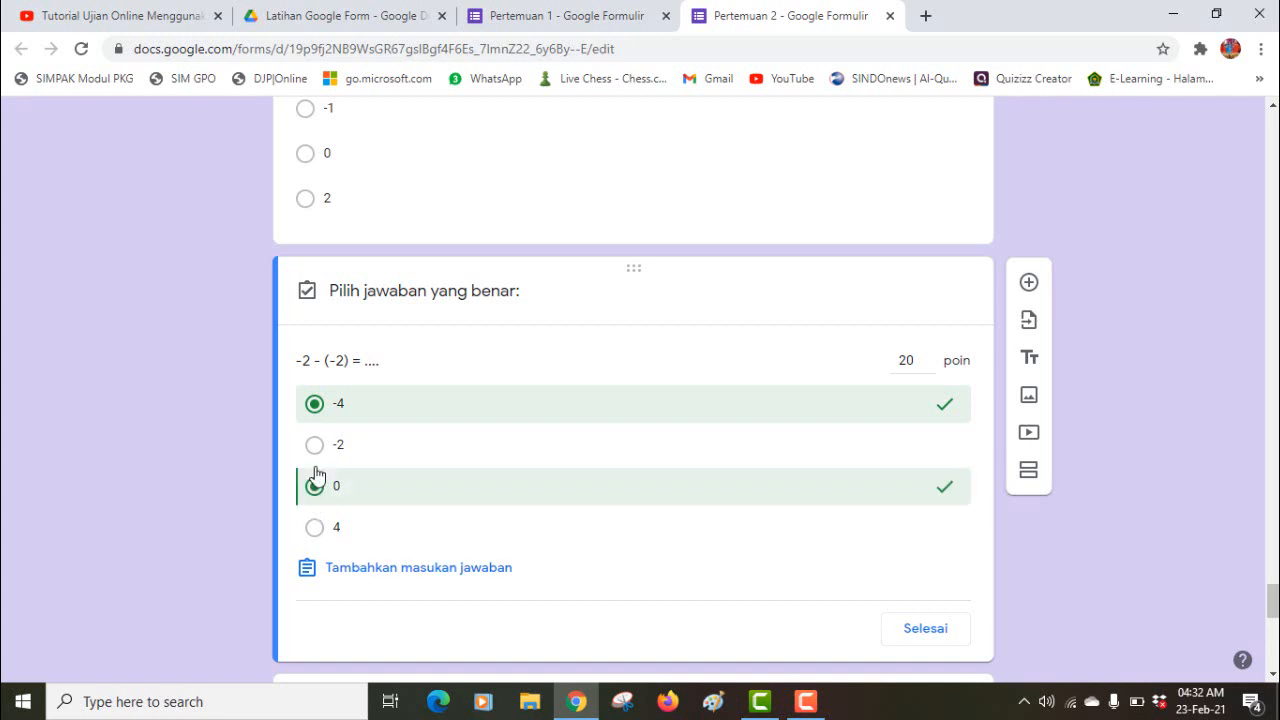
left_click(315, 404)
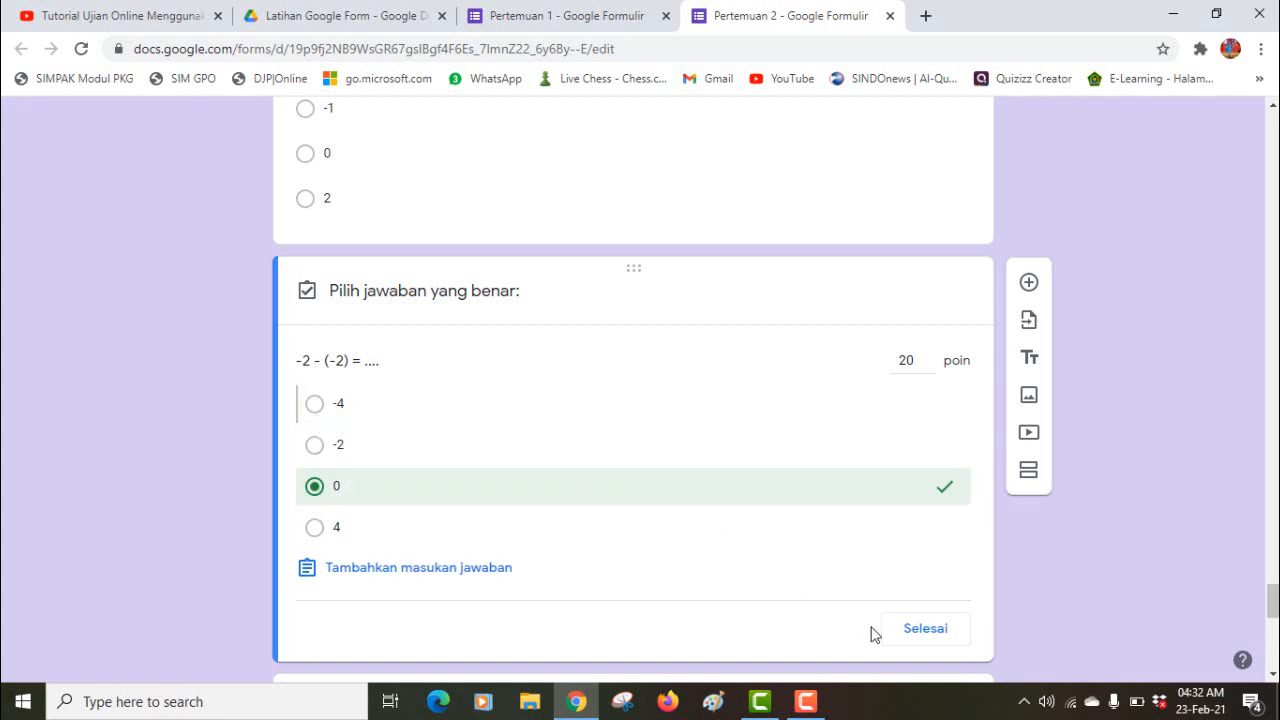
left_click(921, 630)
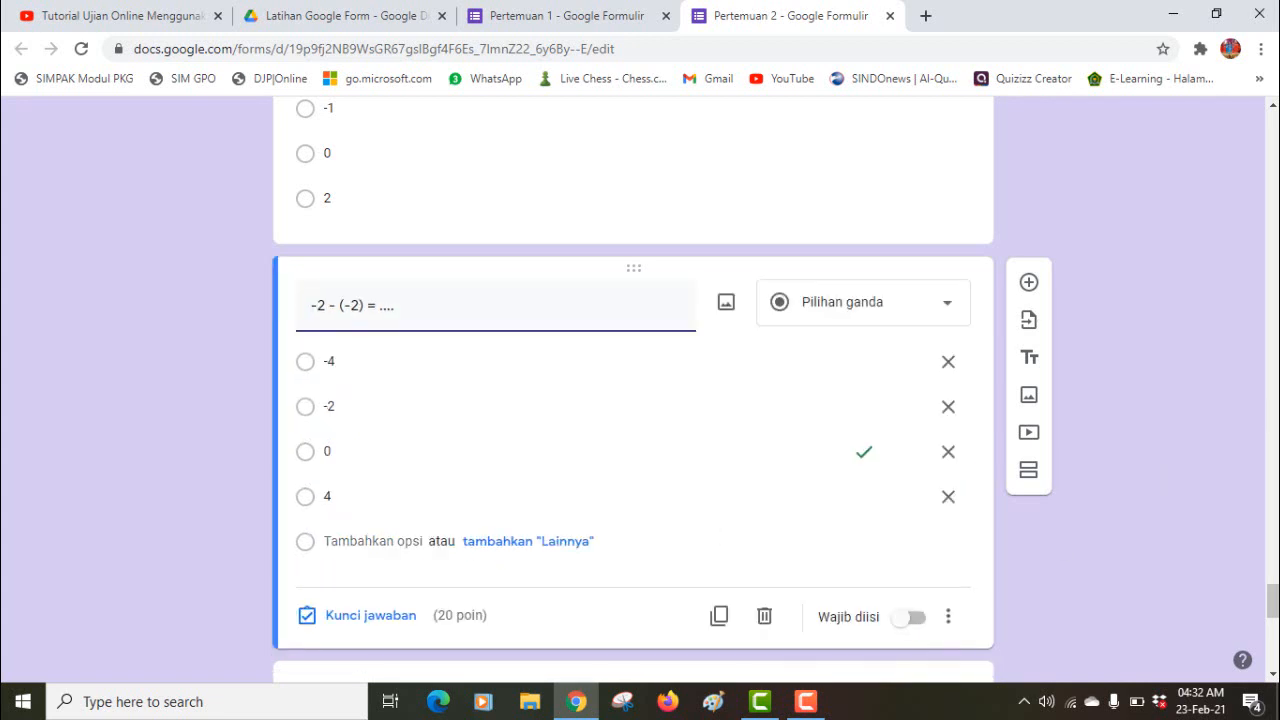
Step: Change the third multiple-choice question to the subtraction -3 - 3 = ...
scroll(1274, 679, "down", 5)
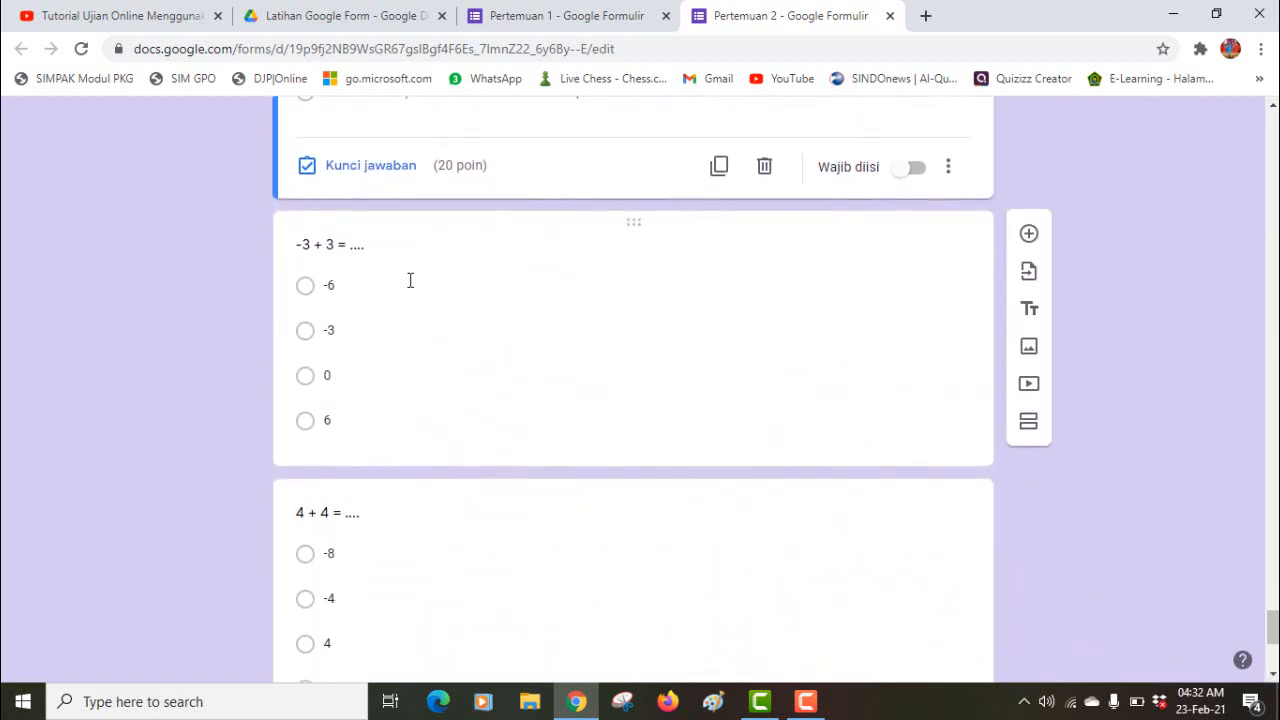
left_click(320, 256)
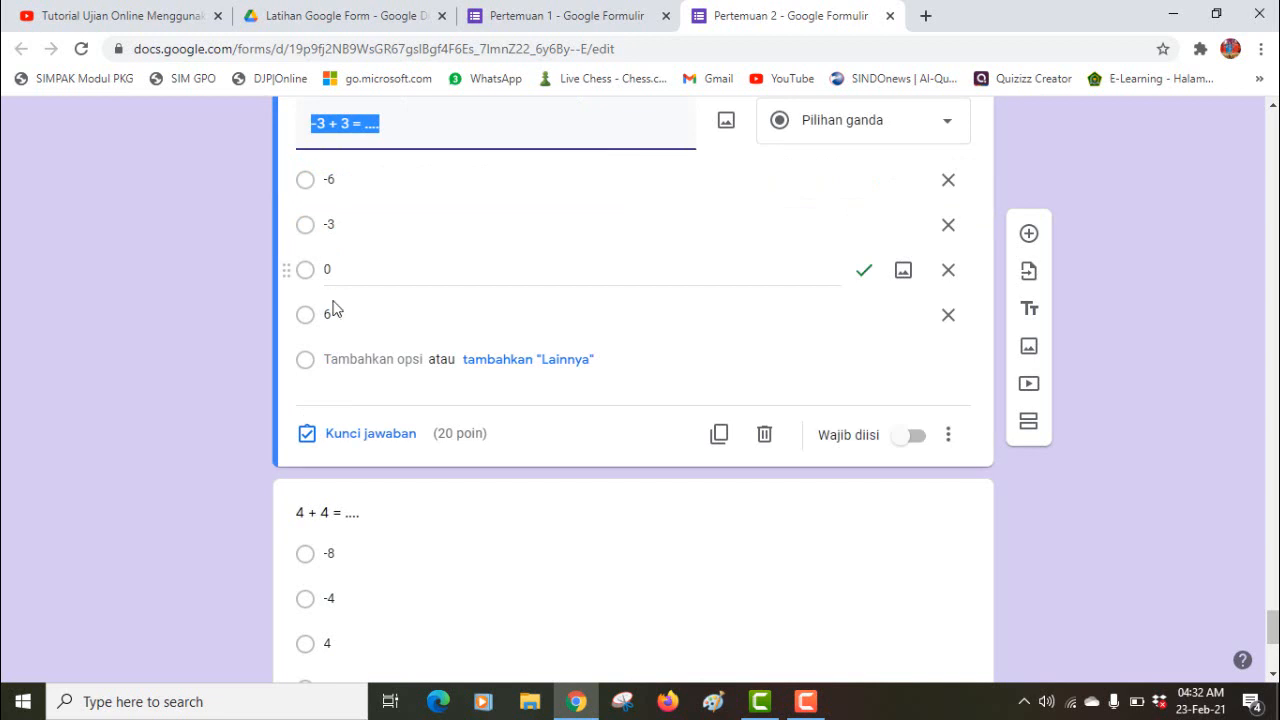
left_click(337, 120)
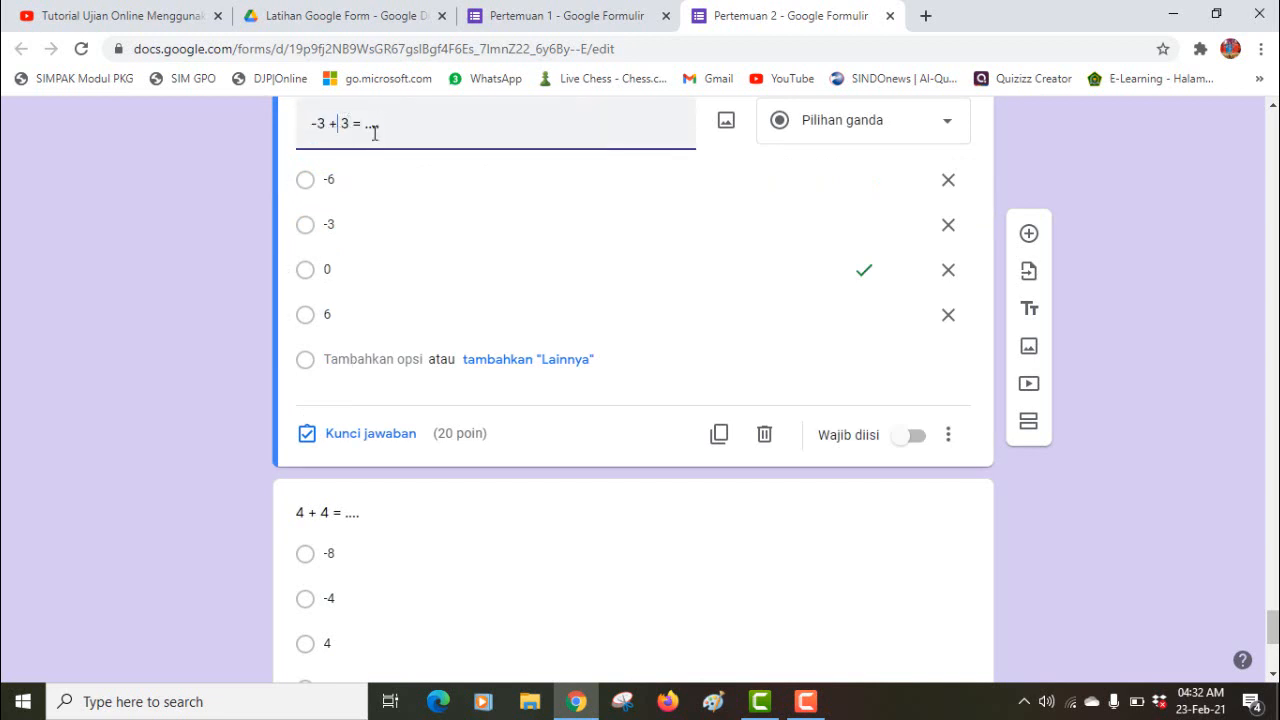
key("BackSpace")
Step: Make -6 the only correct answer in the third question's answer key
left_click(355, 437)
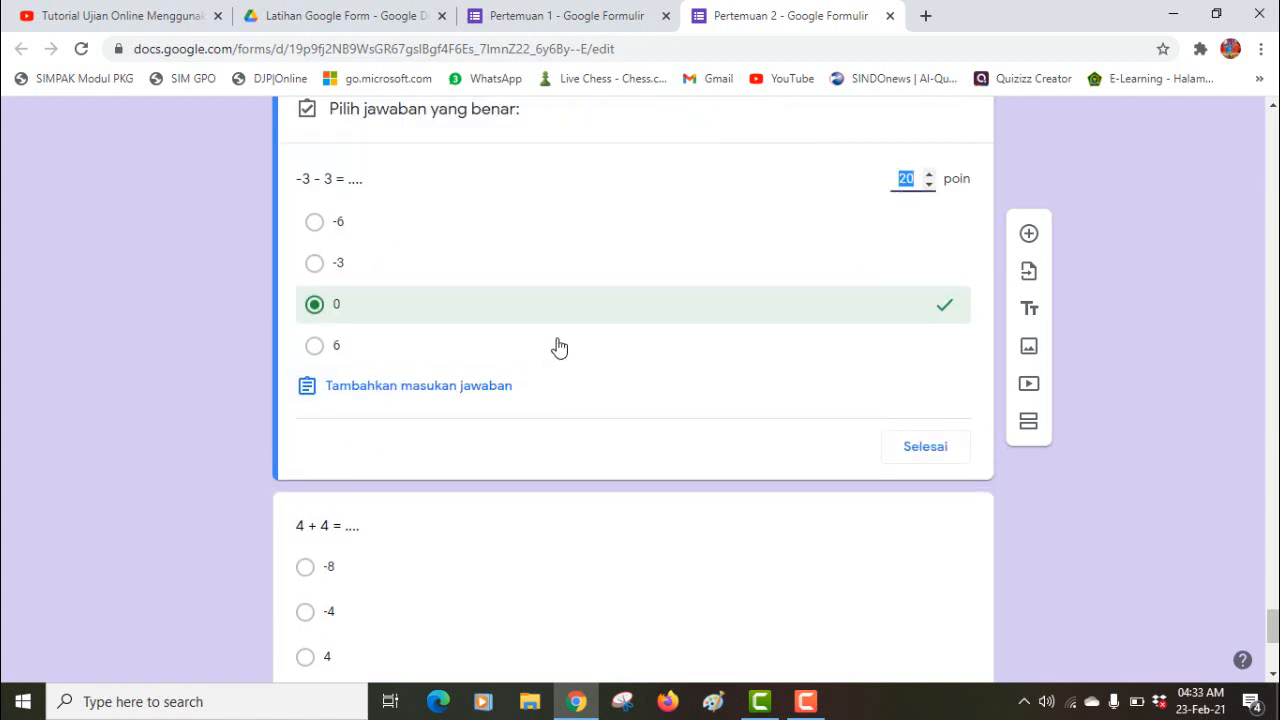
left_click(314, 222)
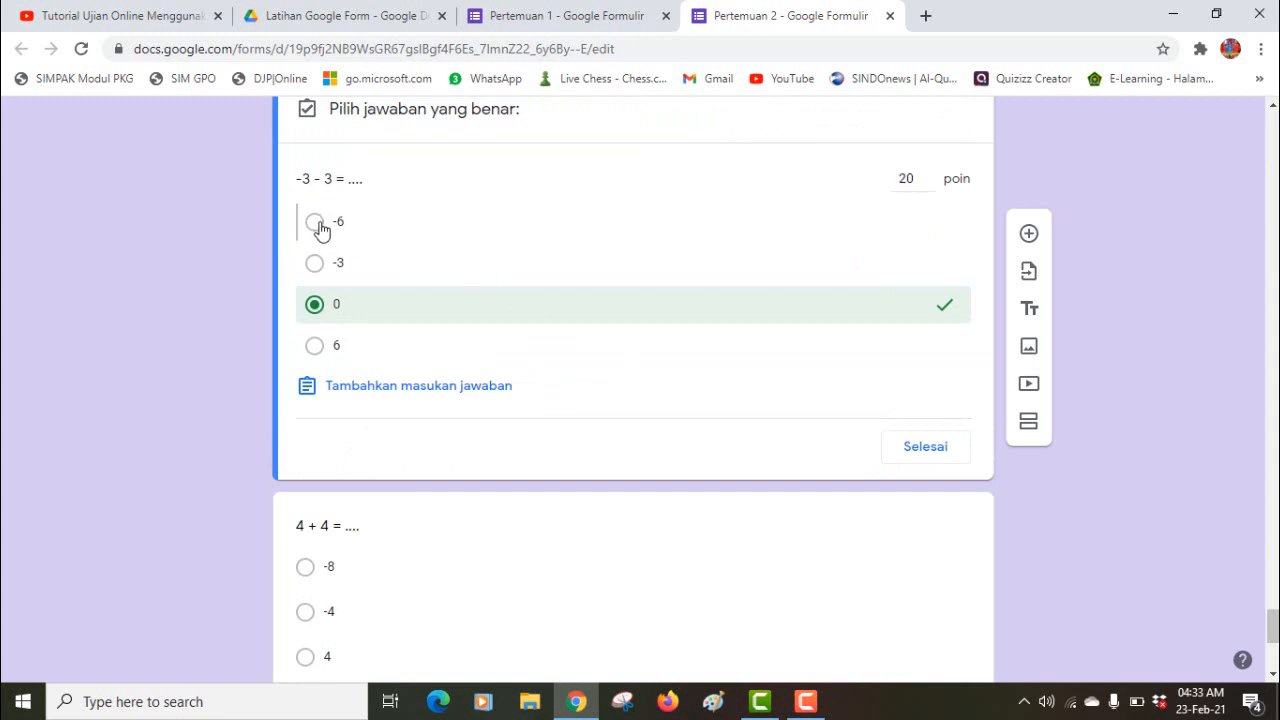
left_click(315, 309)
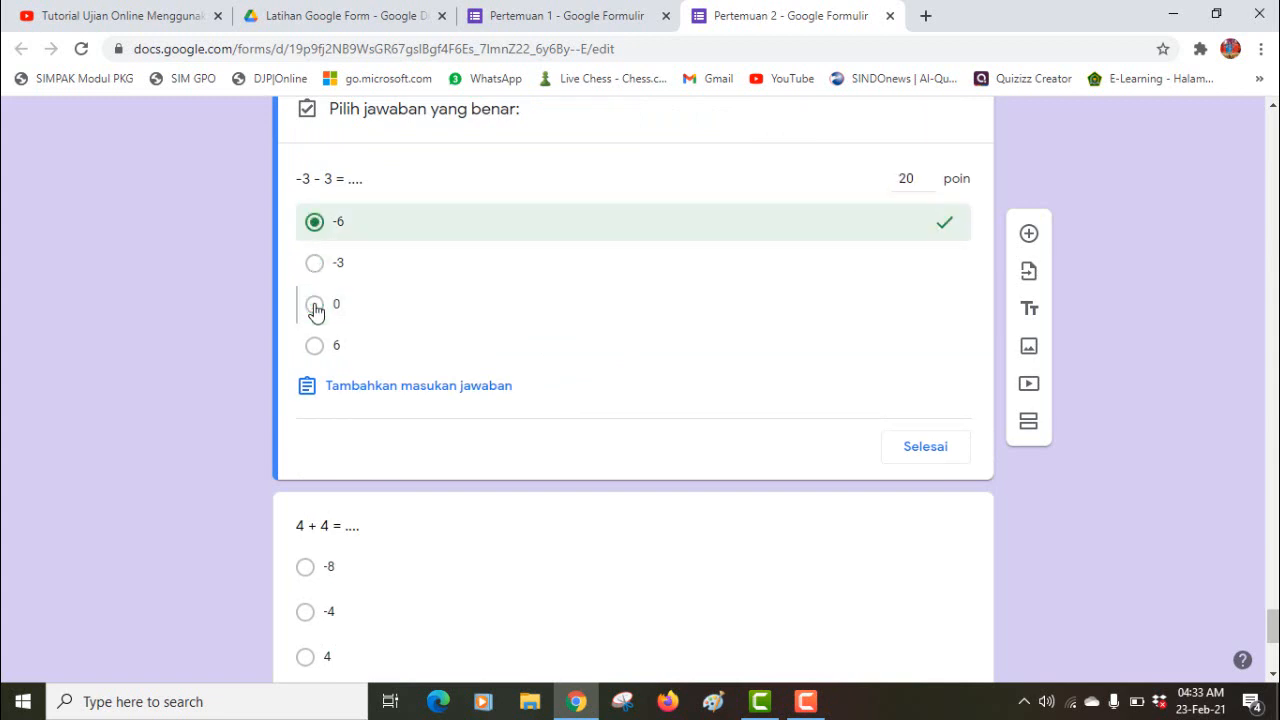
left_click(908, 448)
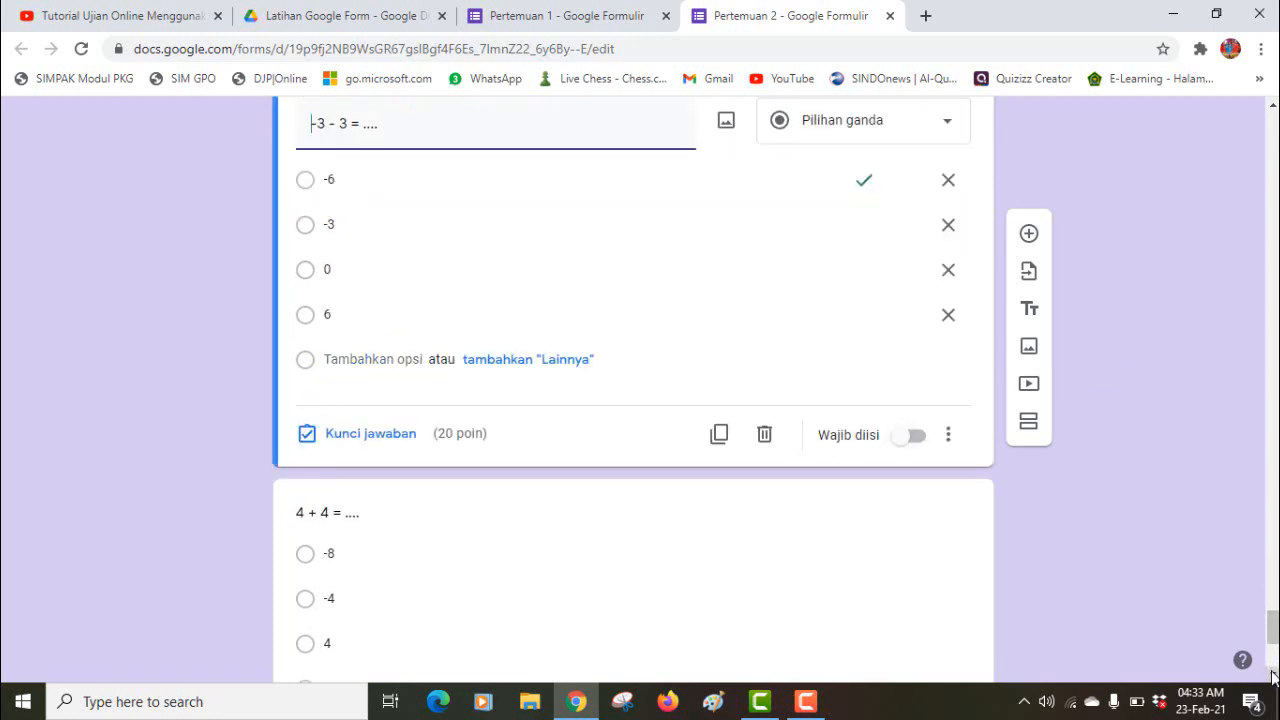
Step: Change the fourth multiple-choice question to the subtraction 4 - 4 = ...
scroll(1273, 677, "down", 3)
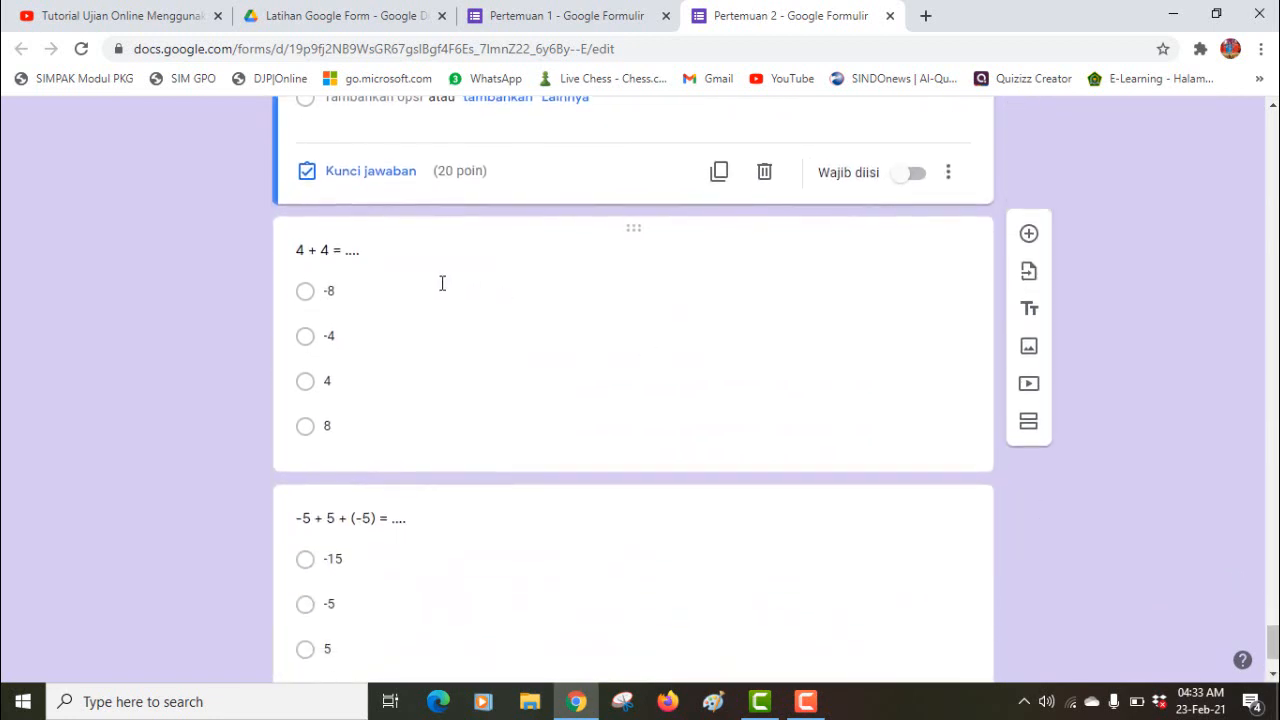
left_click(373, 275)
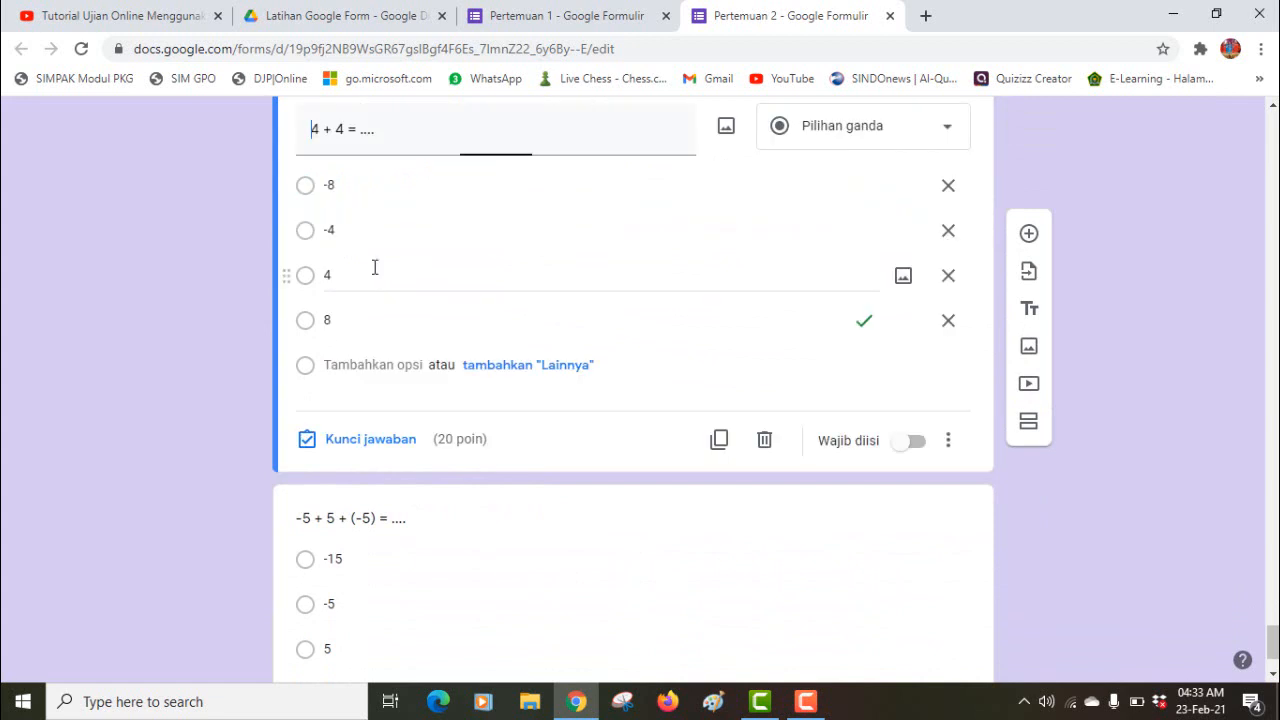
left_click(330, 136)
key("BackSpace")
key("BackSpace")
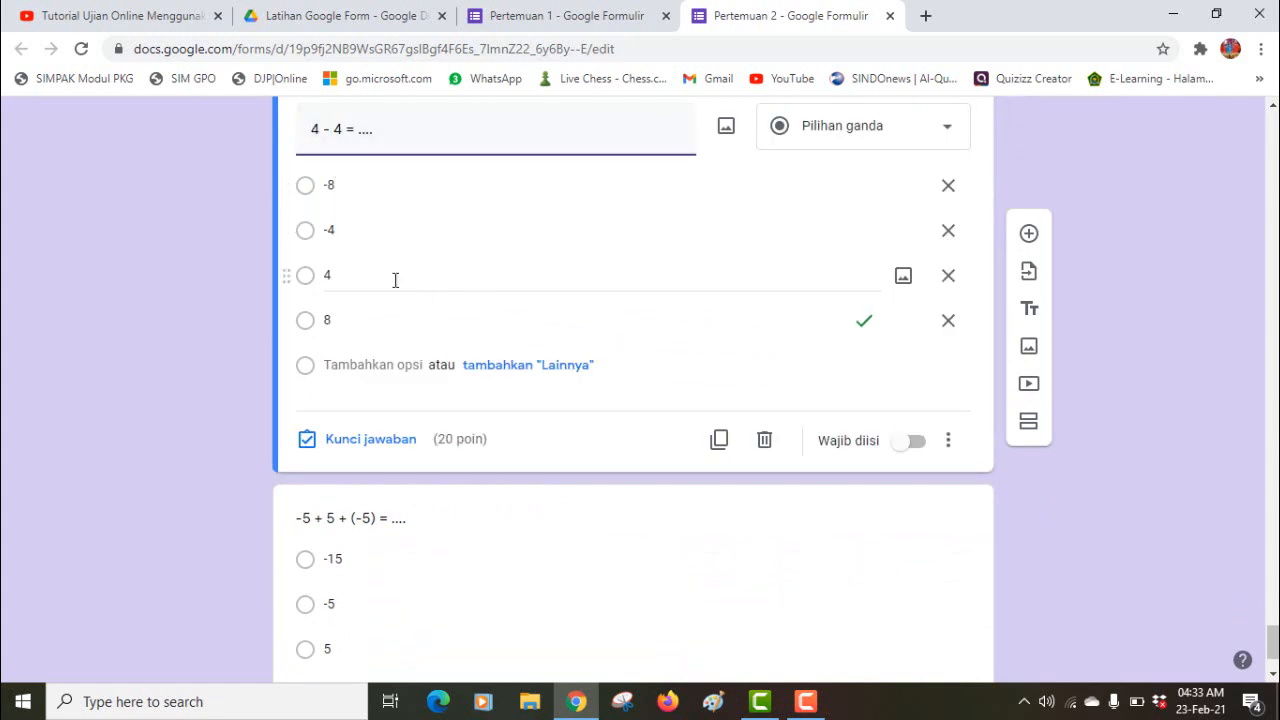
type("-")
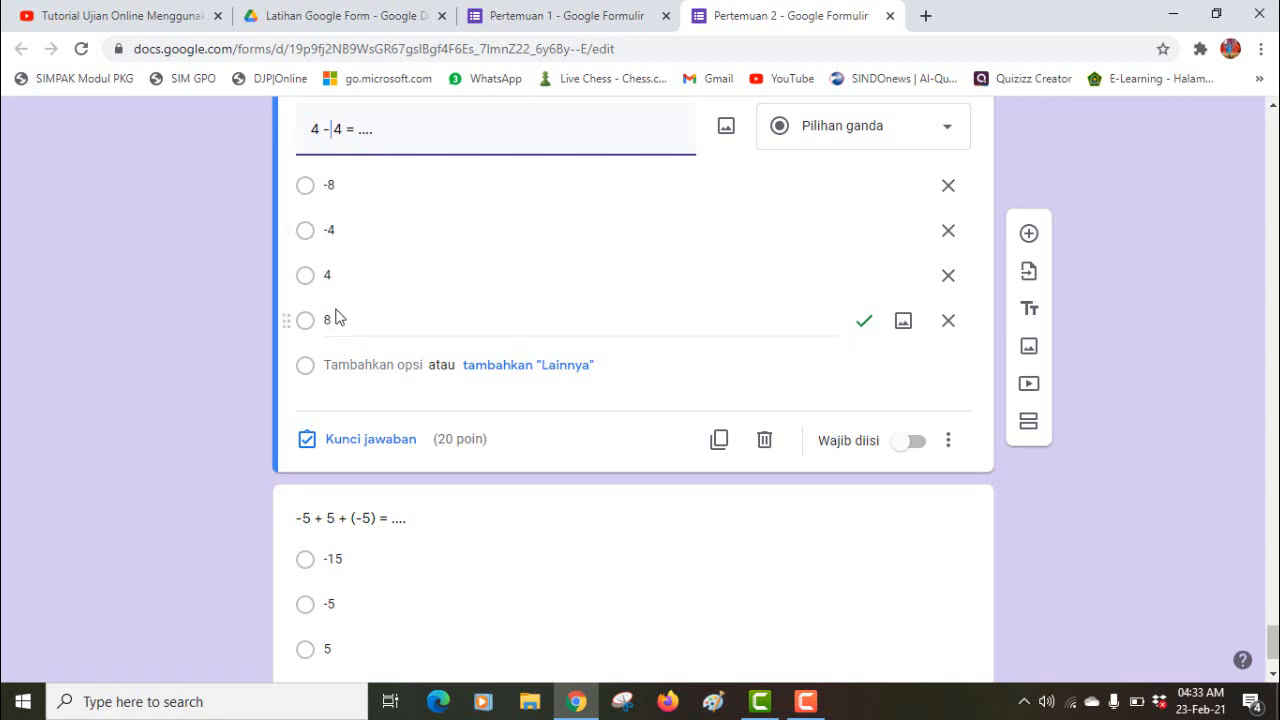
Step: Replace the fourth question's -4 option with 0 and make 0 its only correct answer
left_click(305, 237)
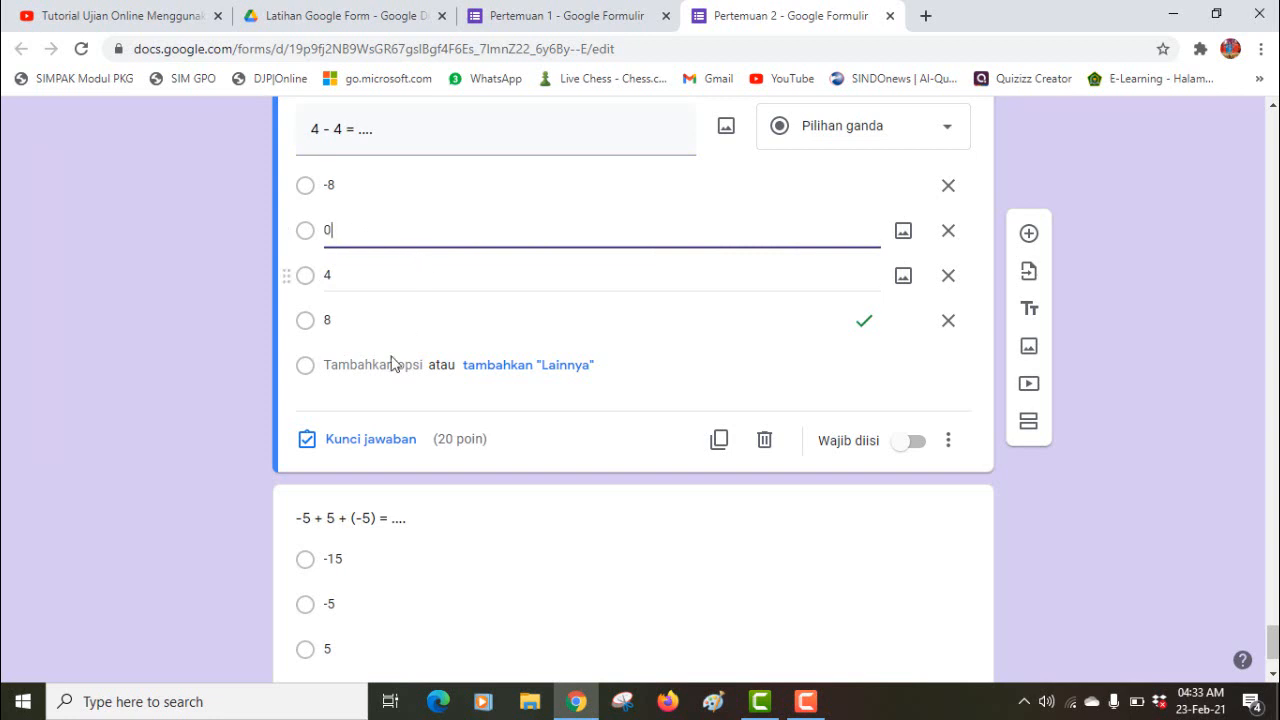
left_click(366, 445)
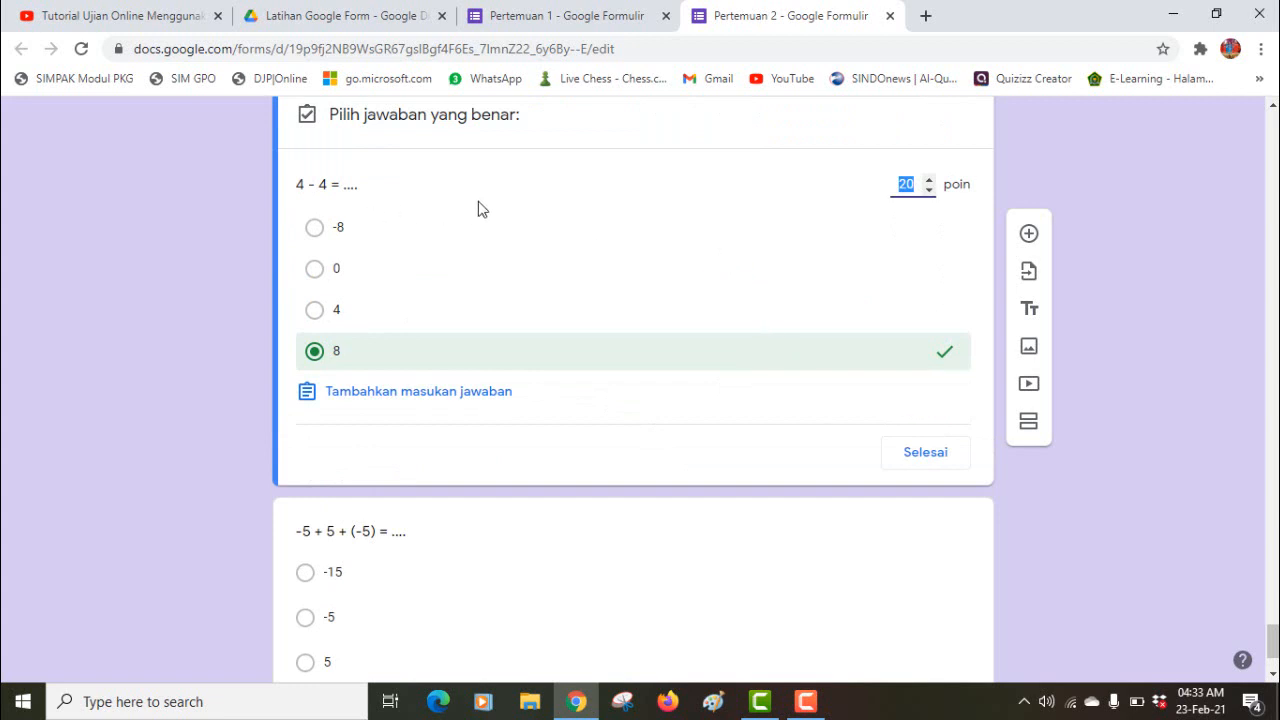
left_click(313, 270)
left_click(313, 270)
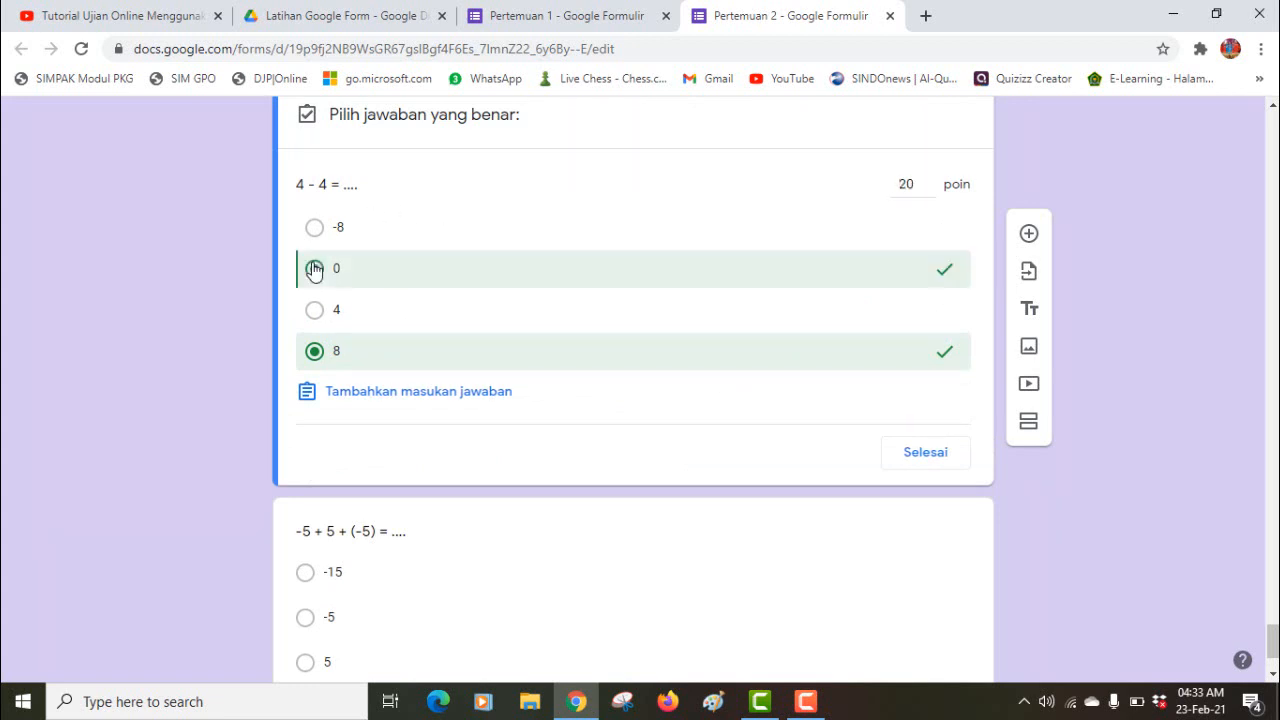
left_click(312, 352)
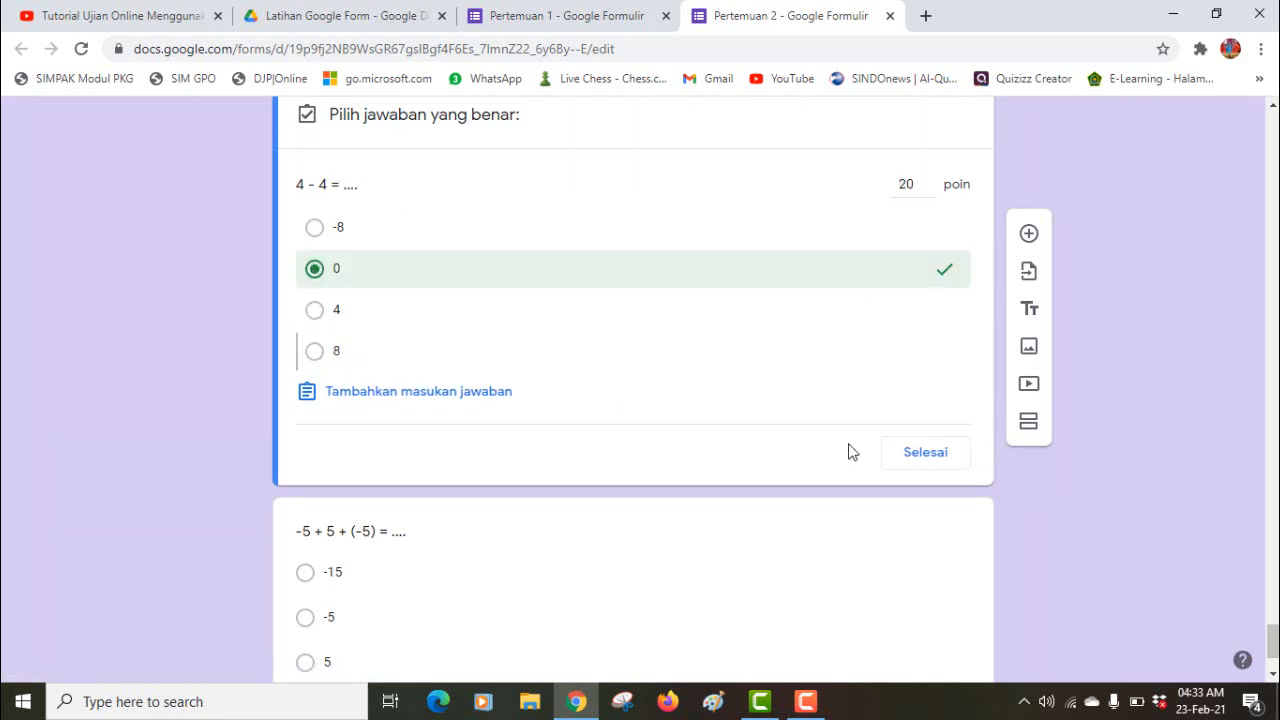
left_click(921, 453)
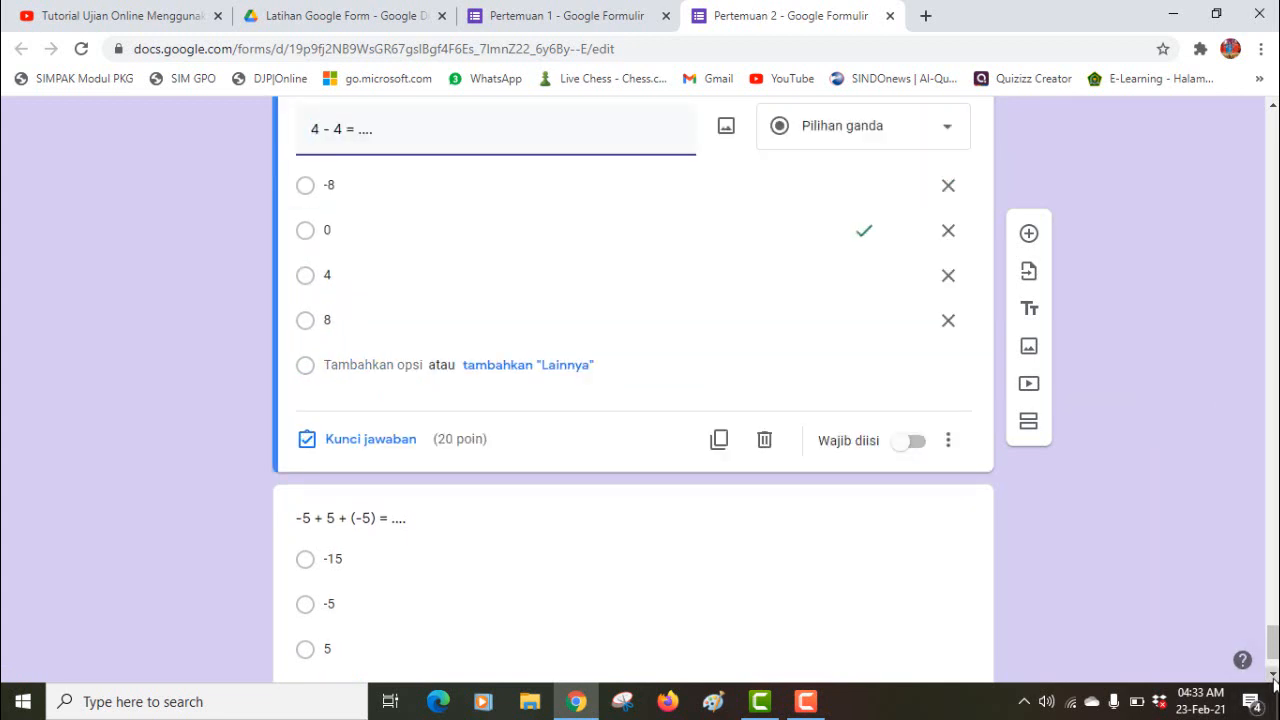
Step: Change the fifth multiple-choice question to -5 - 5 - (-5) = .... and check its answer key, keeping -5 as correct
scroll(1274, 680, "down", 2)
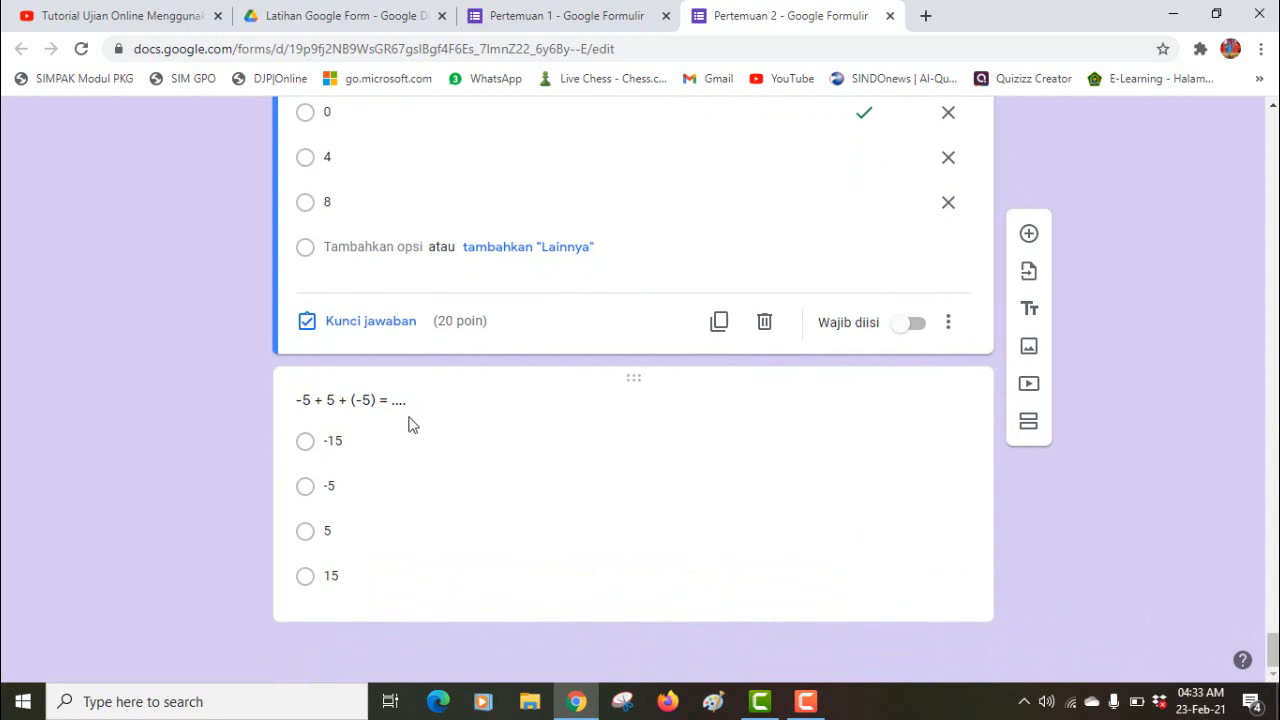
left_click(323, 407)
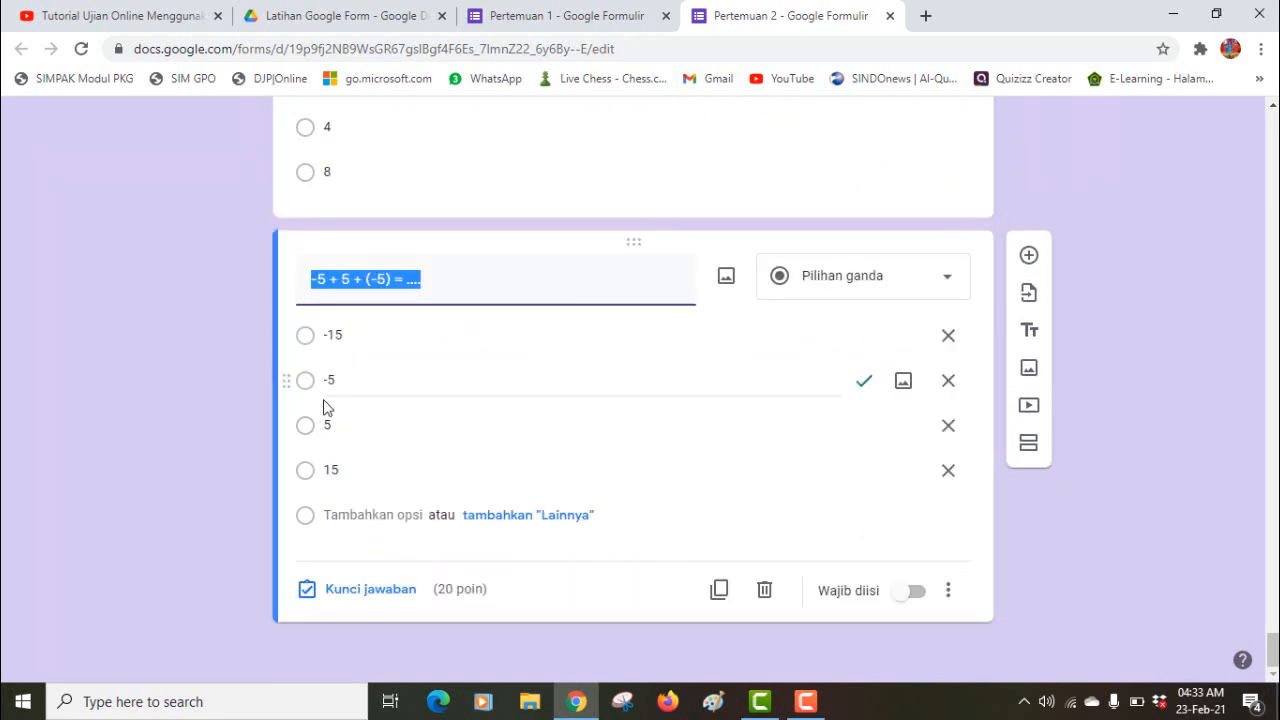
left_click(337, 283)
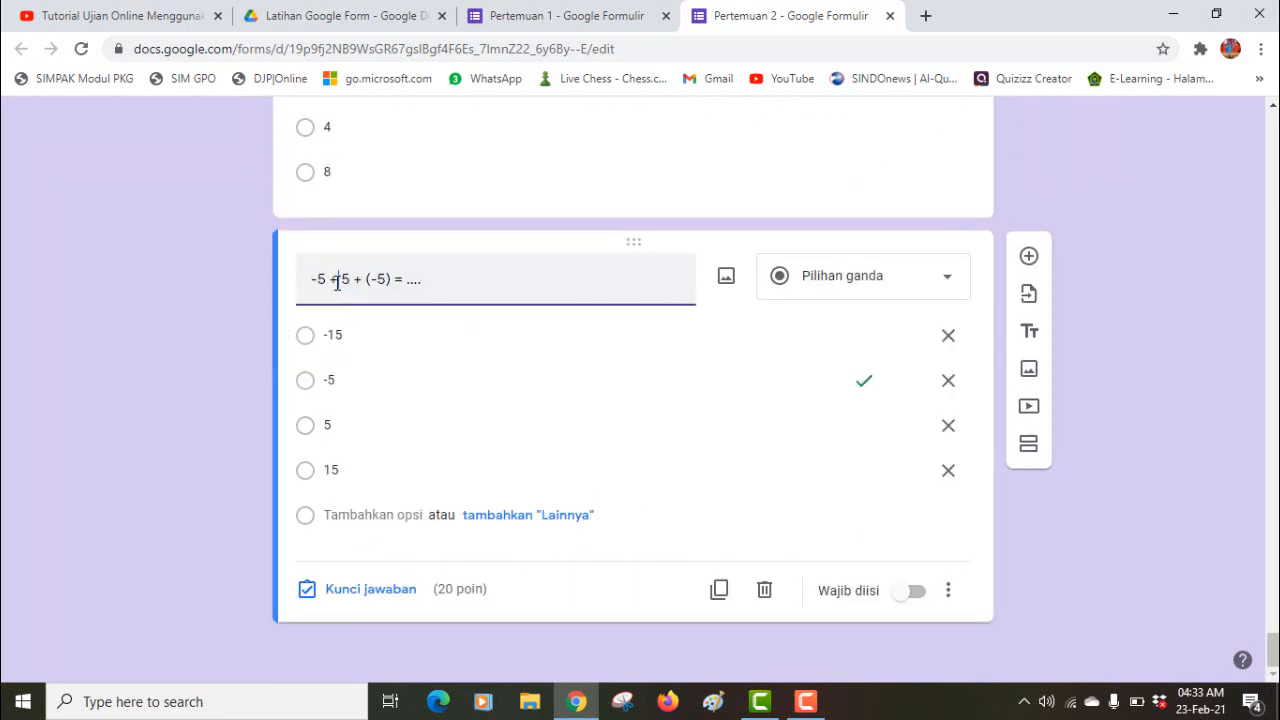
key("BackSpace")
type("-")
left_click(358, 281)
key("BackSpace")
type("-")
left_click(388, 598)
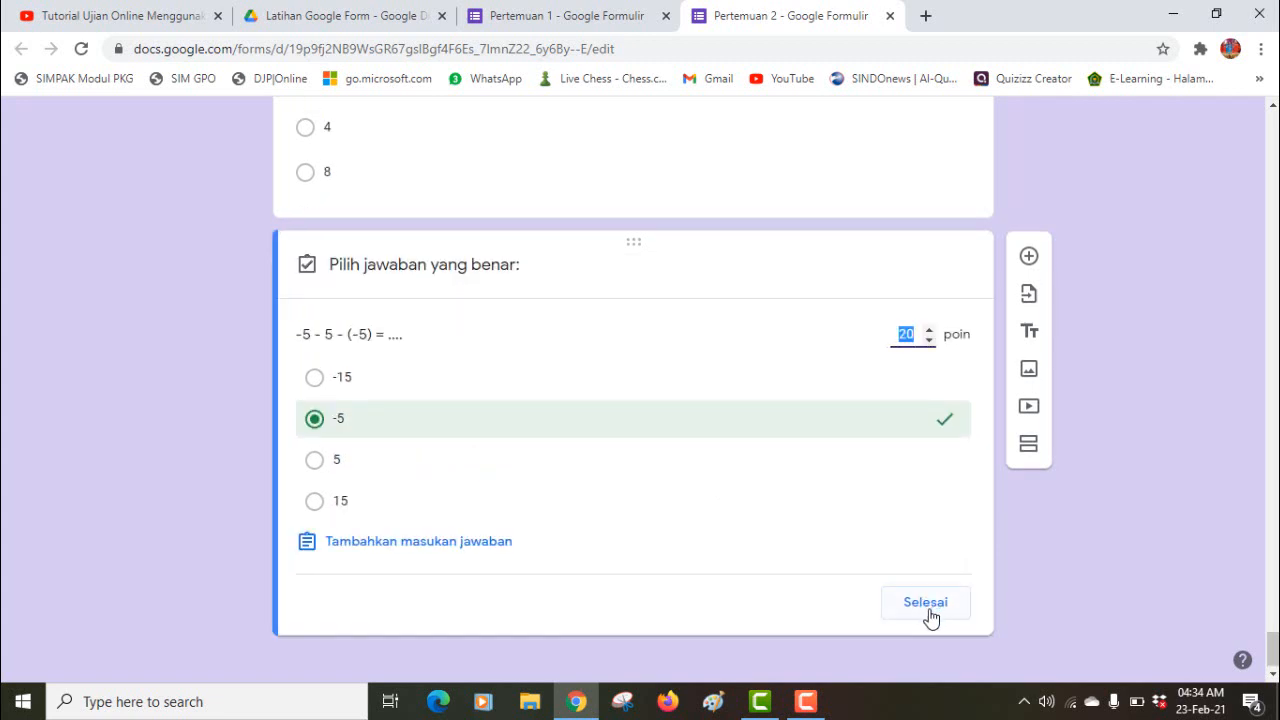
left_click(926, 612)
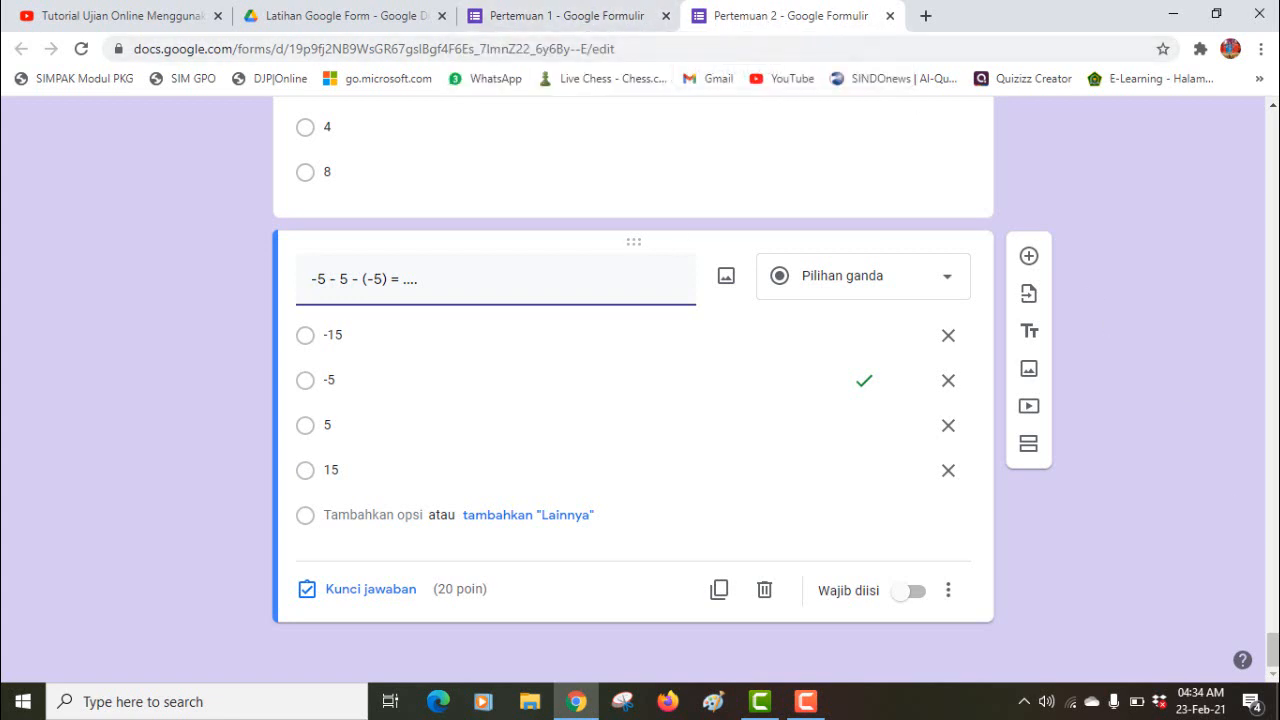
left_click_drag(1272, 648, 1255, 138)
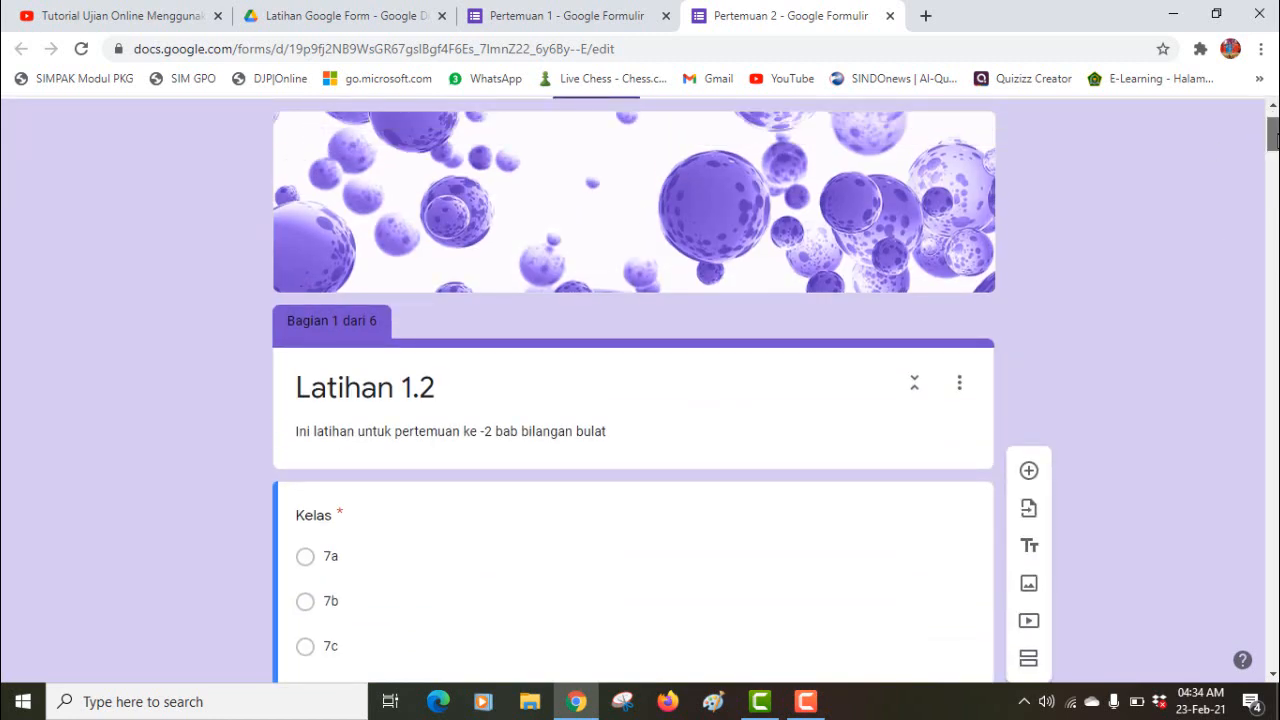
mouse_move(1273, 140)
left_mouse_down()
mouse_move(1273, 358)
mouse_move(1273, 171)
mouse_move(1250, 133)
left_mouse_up()
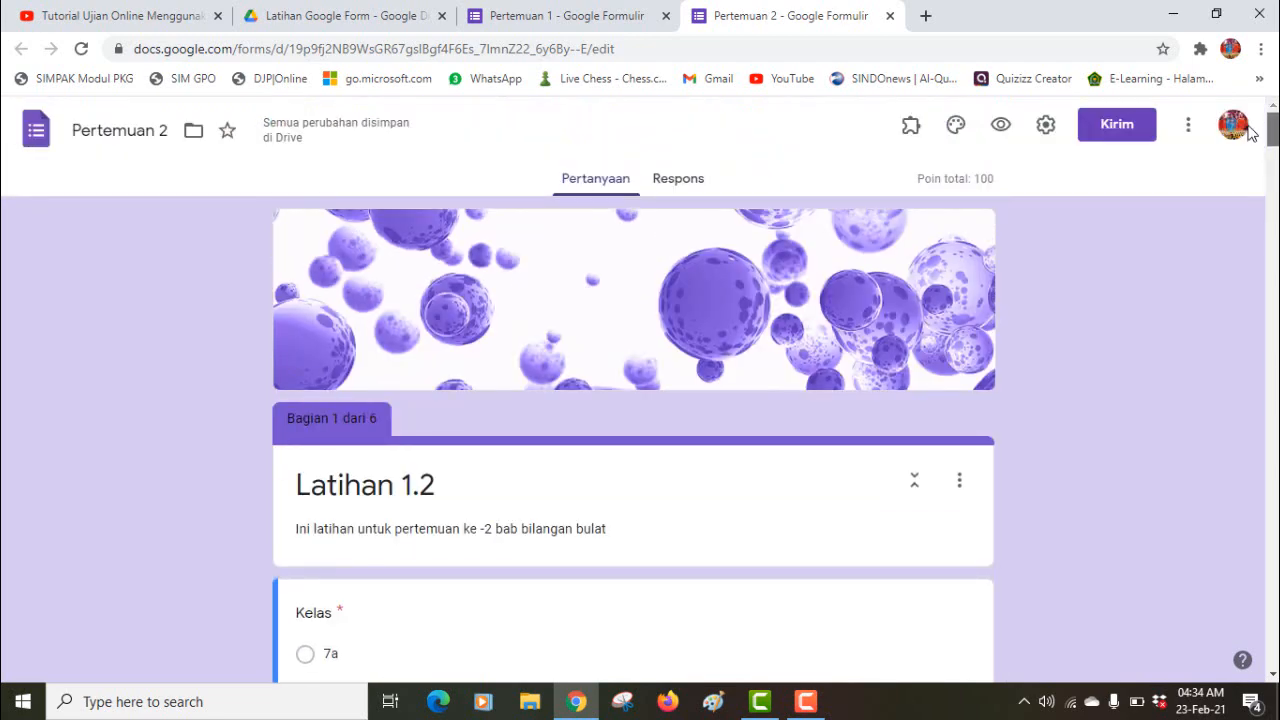
scroll(1247, 160, "down", 8)
scroll(1248, 150, "up", 7)
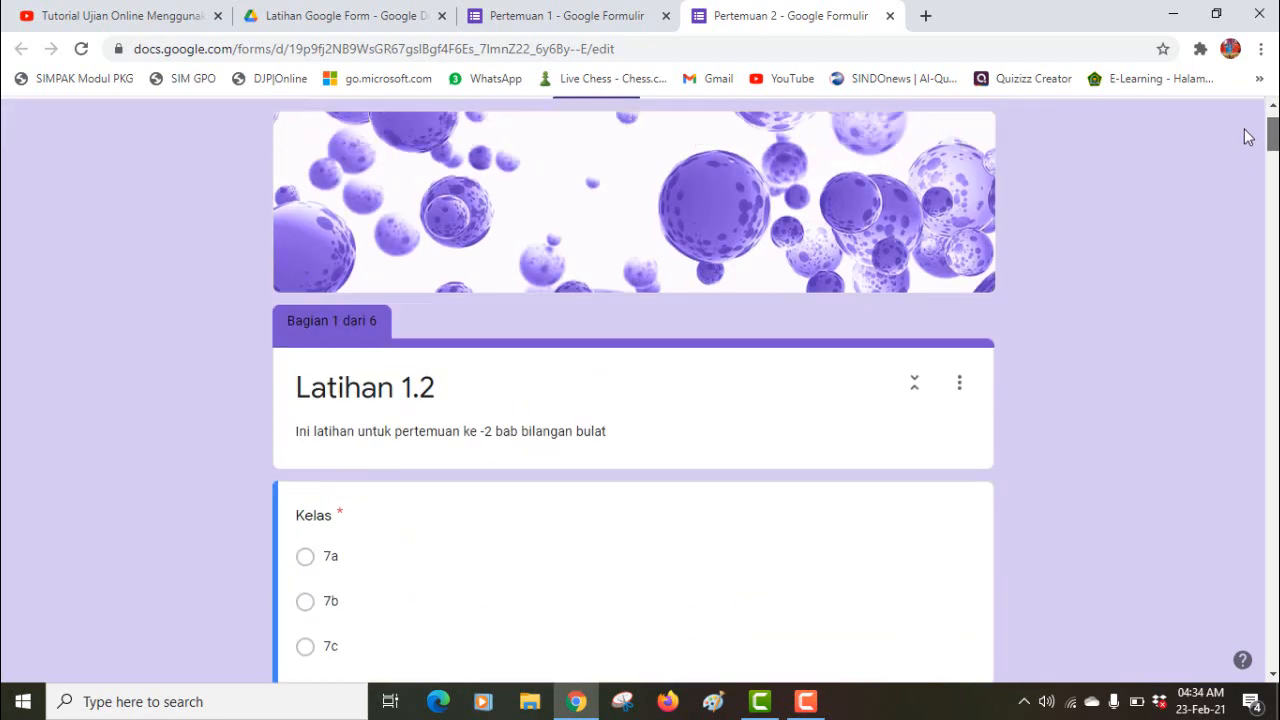
scroll(1247, 137, "up", 1)
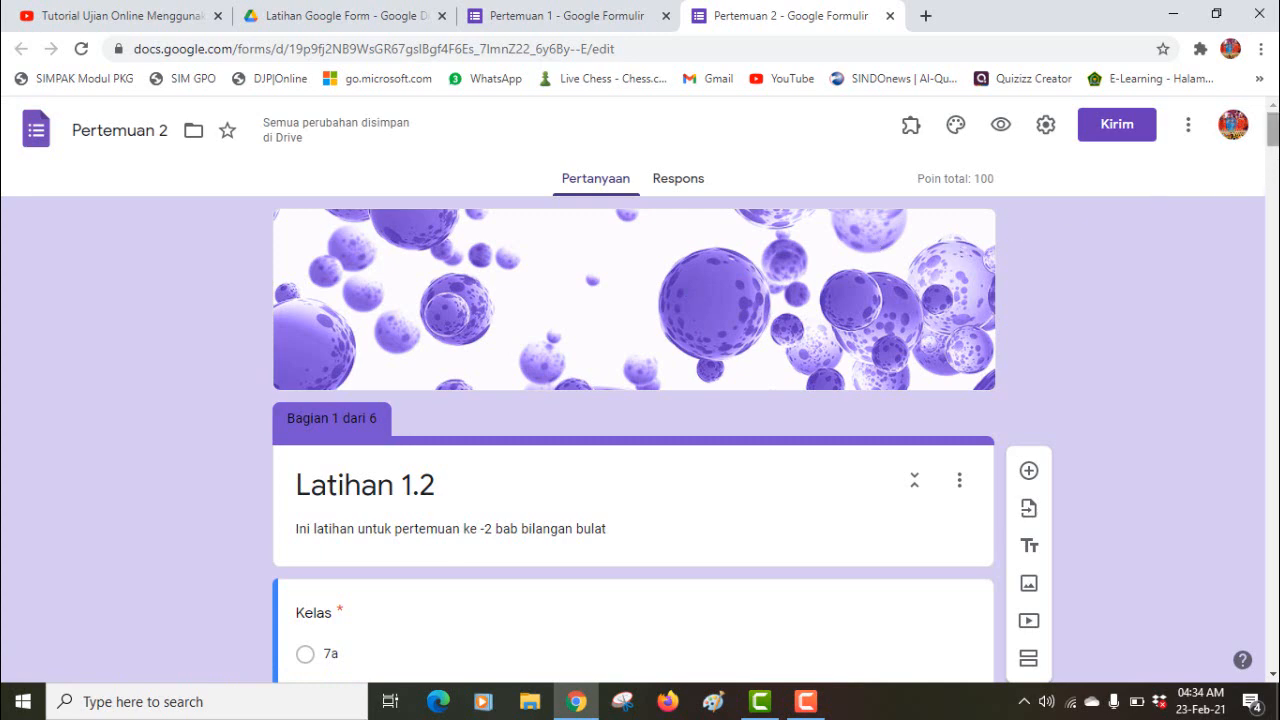
mouse_move(1271, 132)
left_mouse_down()
mouse_move(1269, 200)
mouse_move(1267, 136)
left_mouse_up()
Step: Set the Pertemuan 1 form's response destination to a new spreadsheet named Daftar Nilai Bab I
left_click(528, 14)
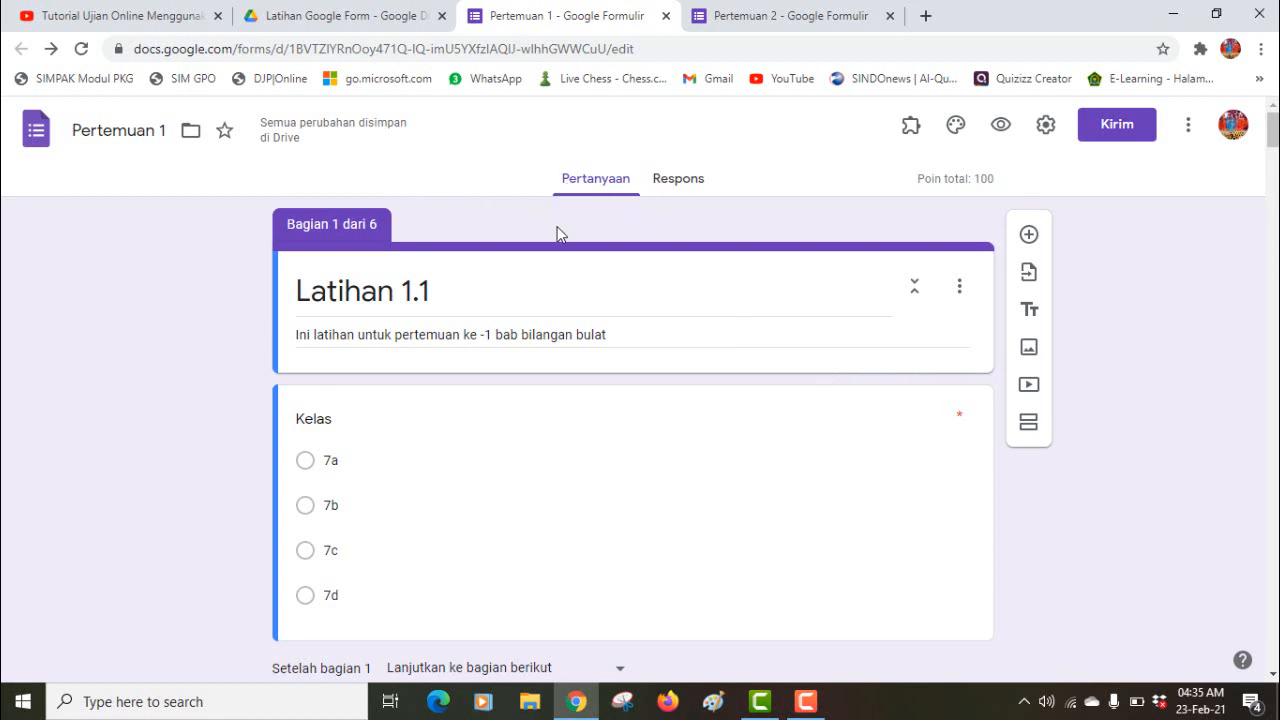
left_click(680, 180)
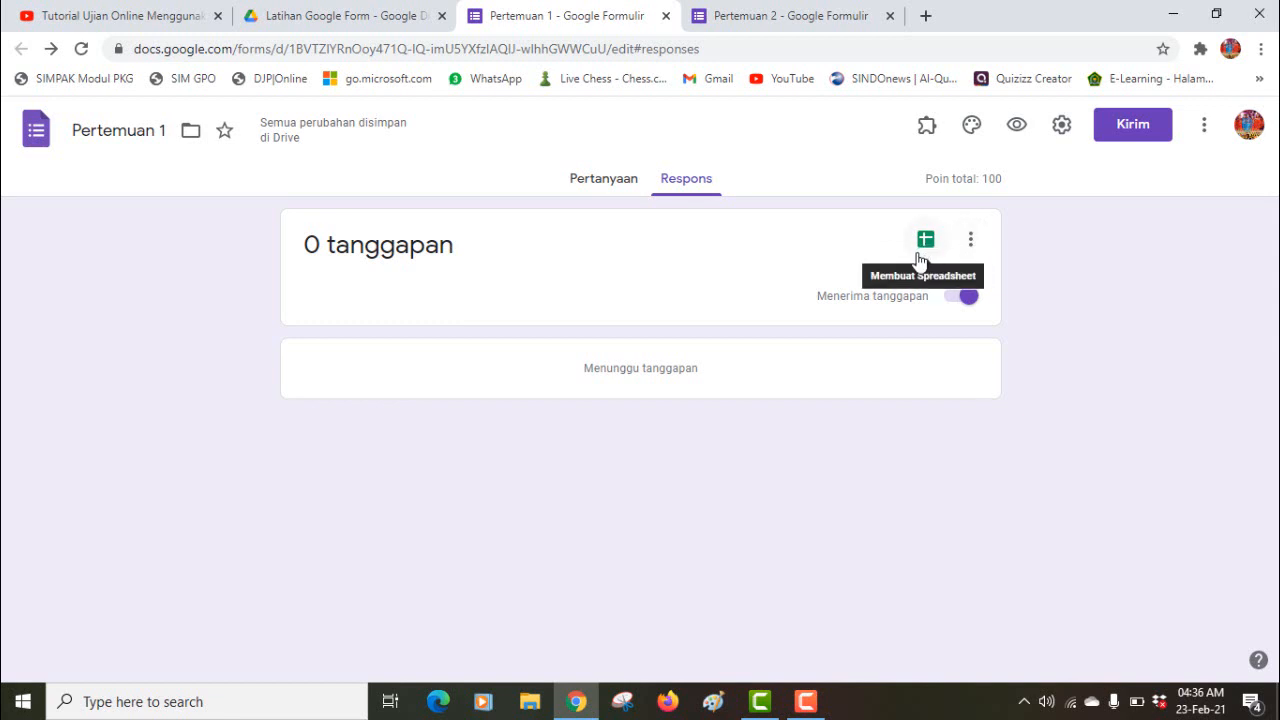
left_click(969, 246)
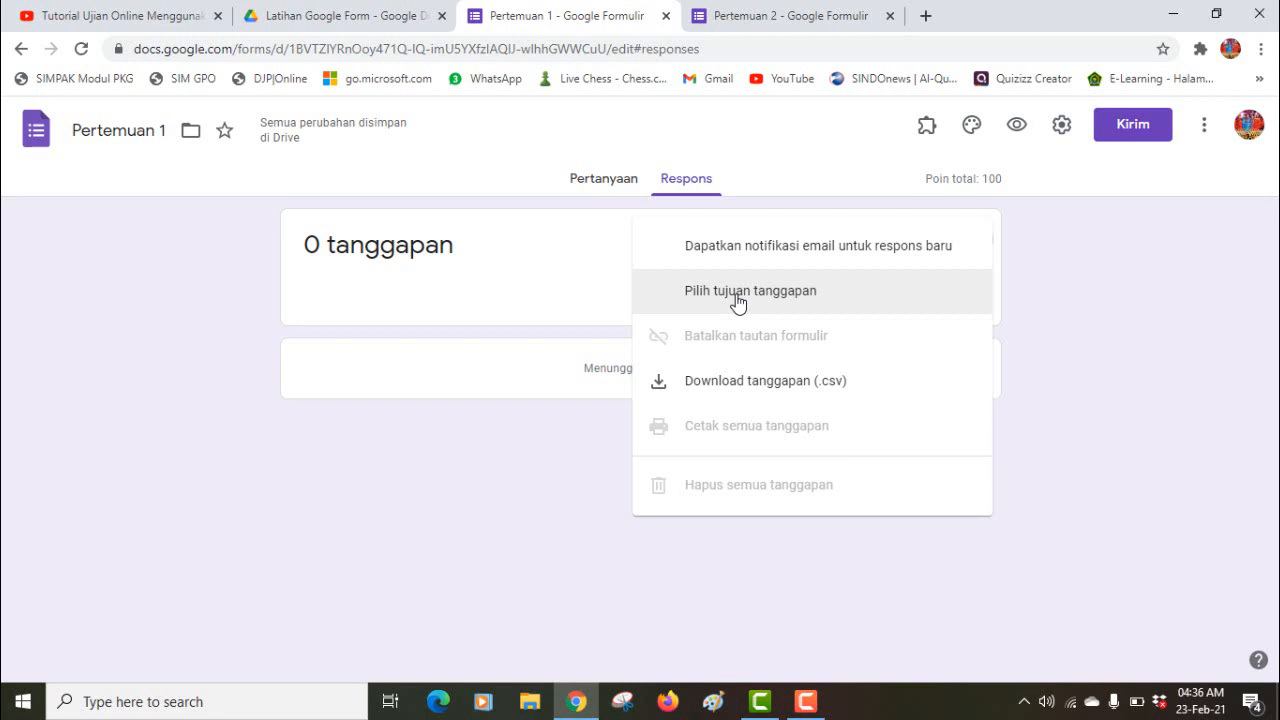
left_click(701, 305)
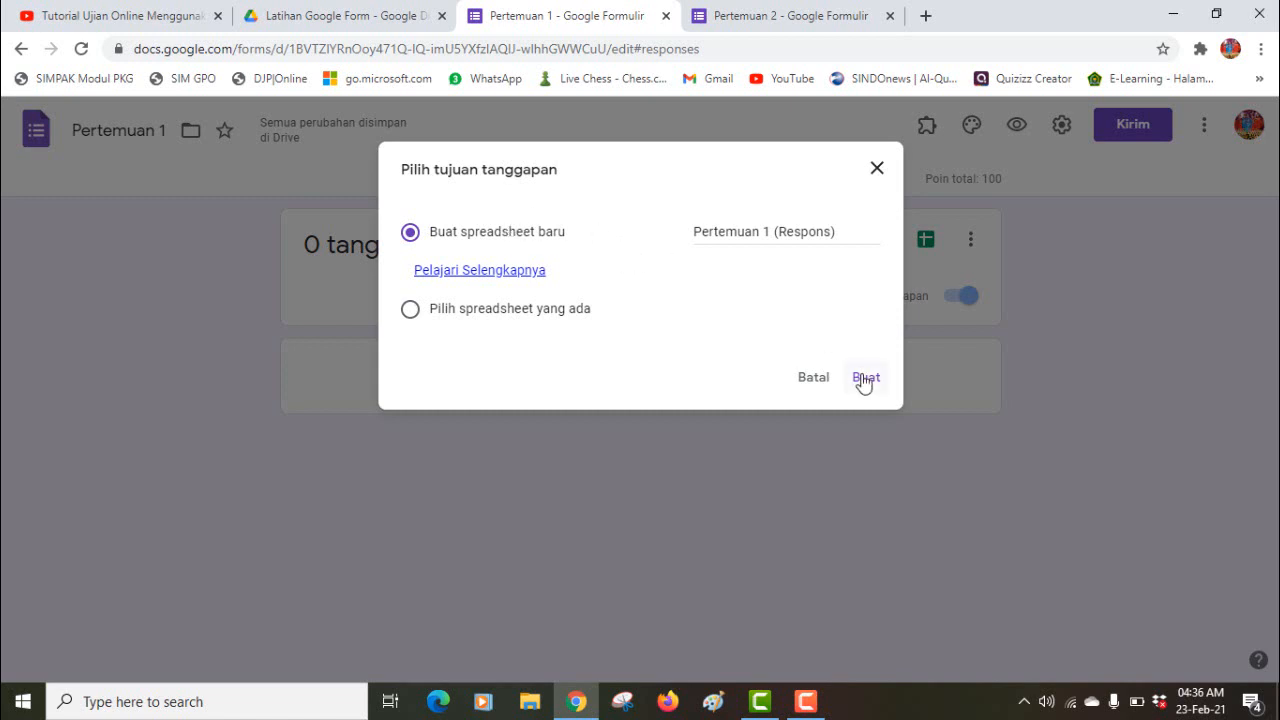
left_click(743, 224)
left_click(842, 238)
left_click_drag(842, 238, 680, 228)
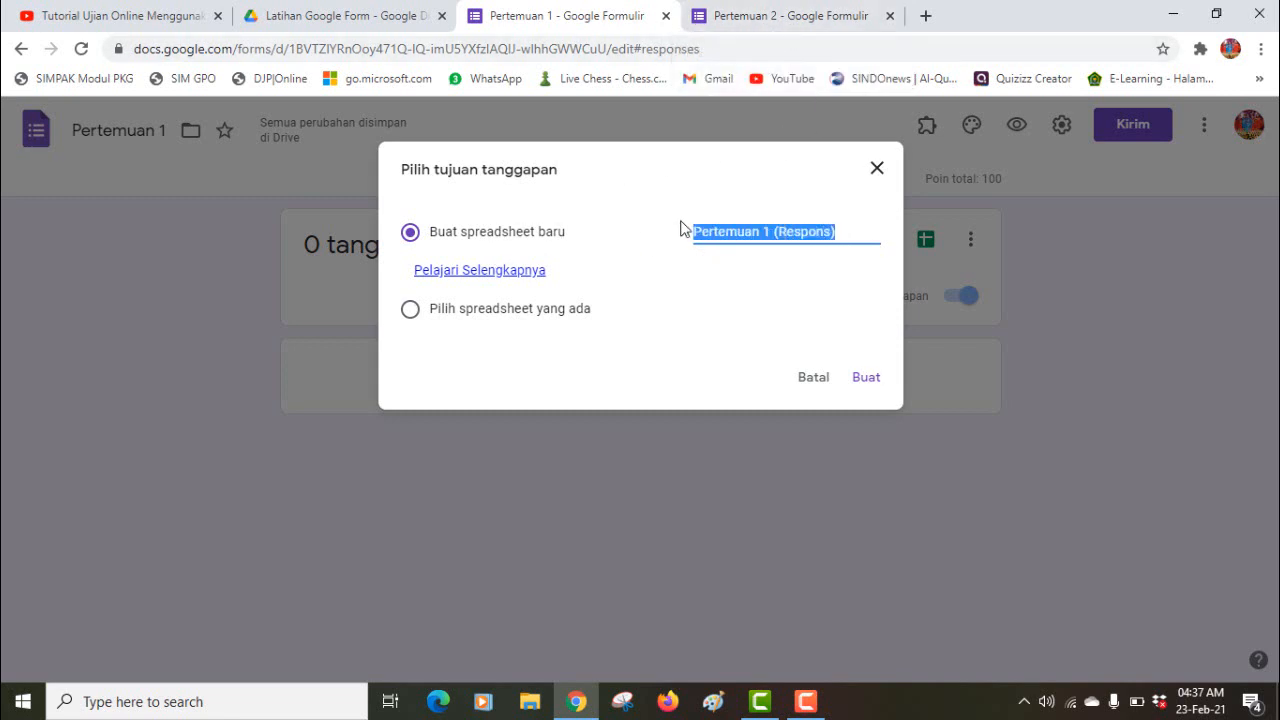
type("Daf")
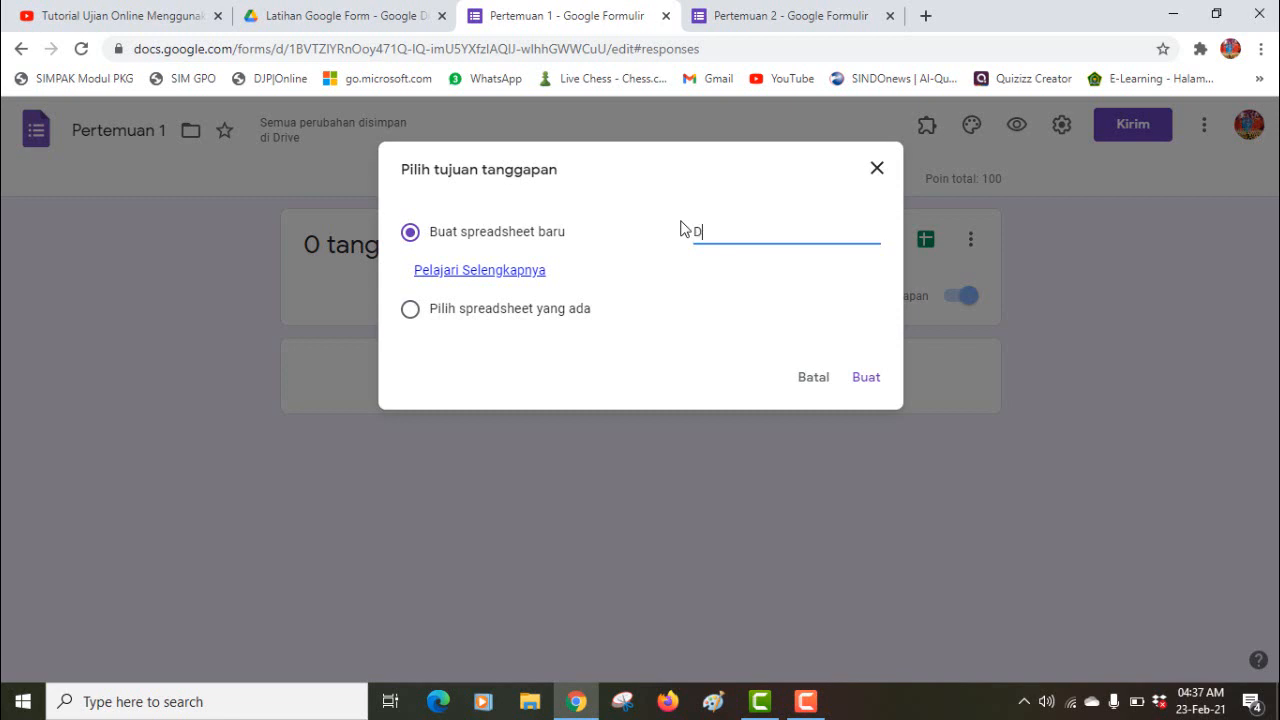
type("tar Nu")
left_click(868, 378)
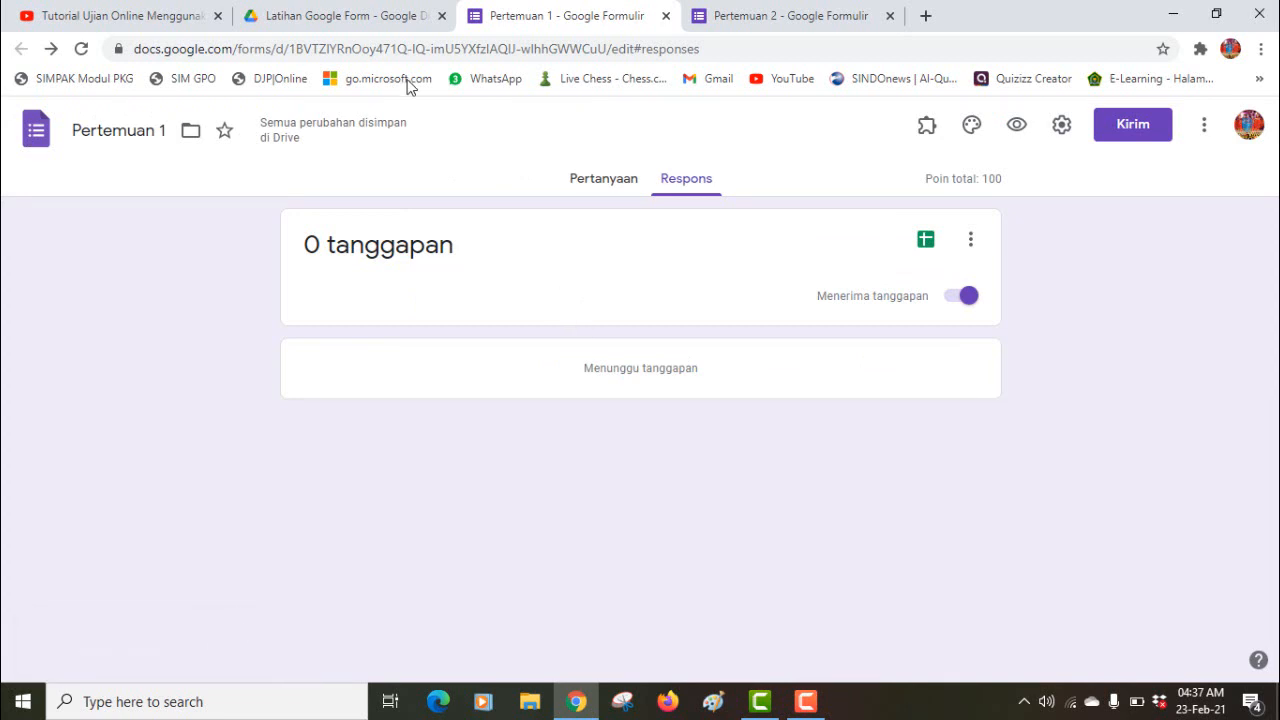
Step: Open the Daftar Nilai Bab I spreadsheet from the Latihan Google Form folder in Google Drive
left_click(357, 22)
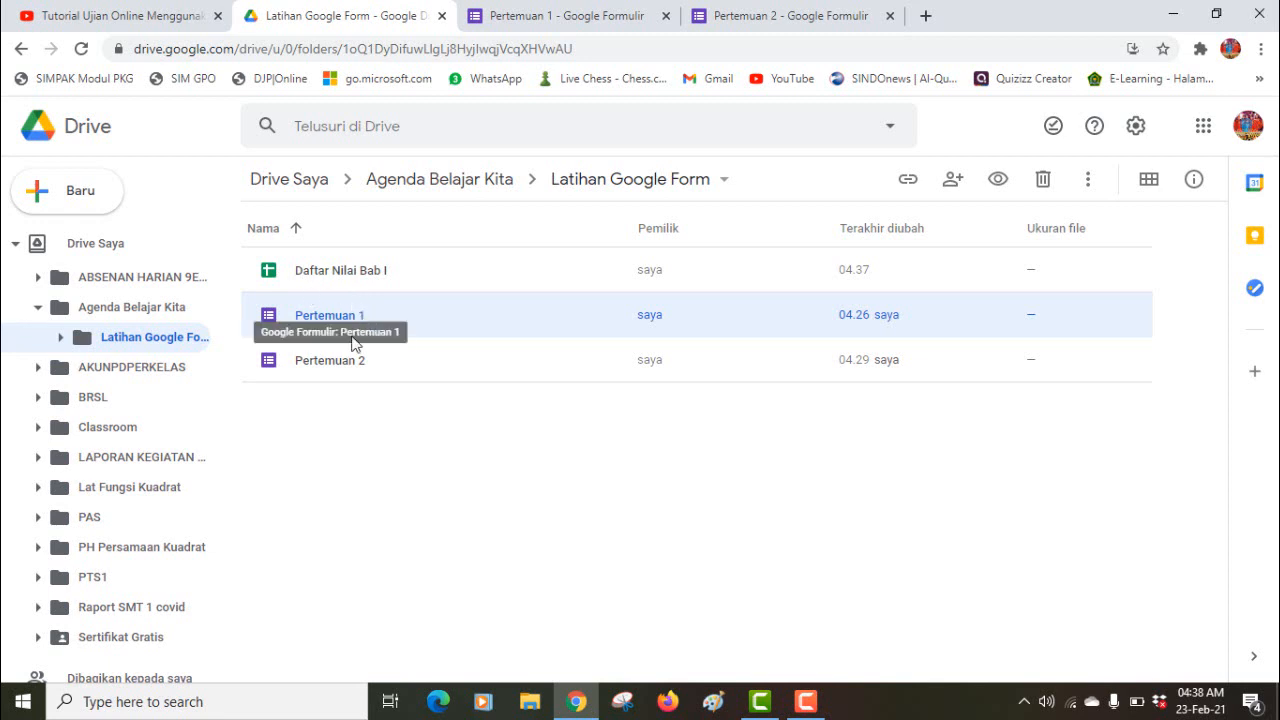
double_click(341, 271)
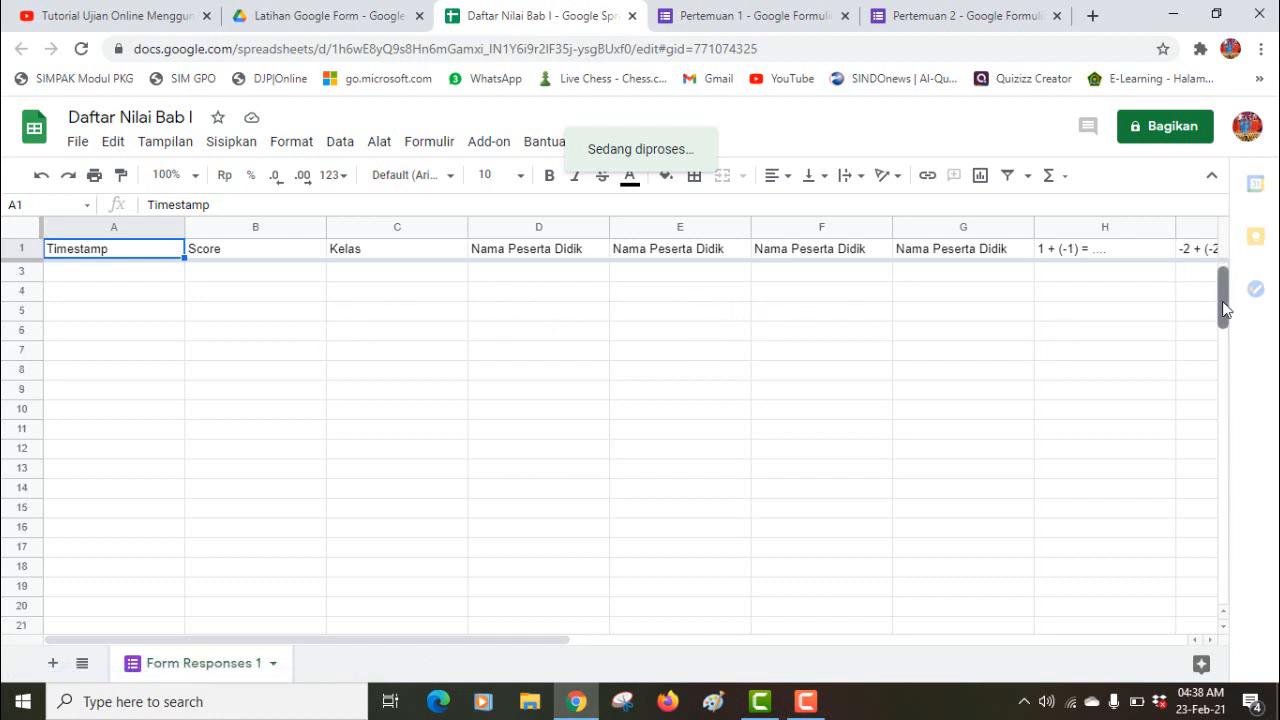
scroll(1220, 303, "down", 2)
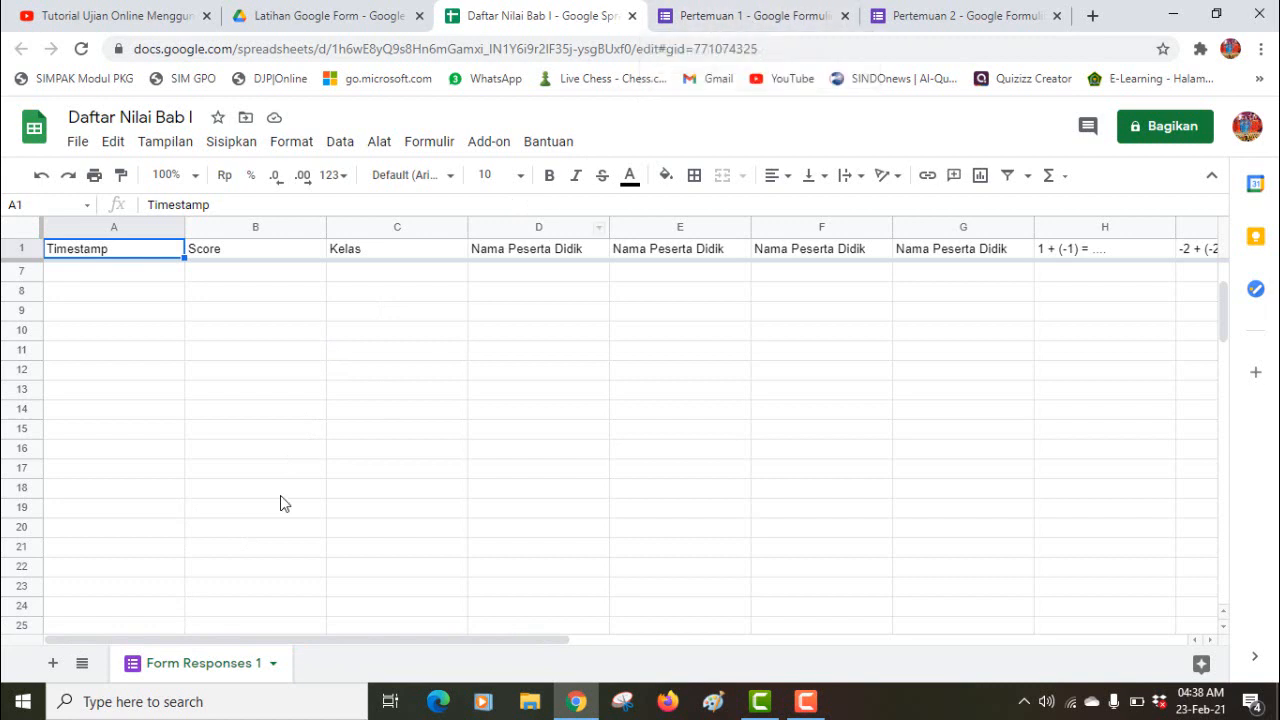
Step: Rename the Form Responses 1 sheet as Lat 1
right_click(200, 672)
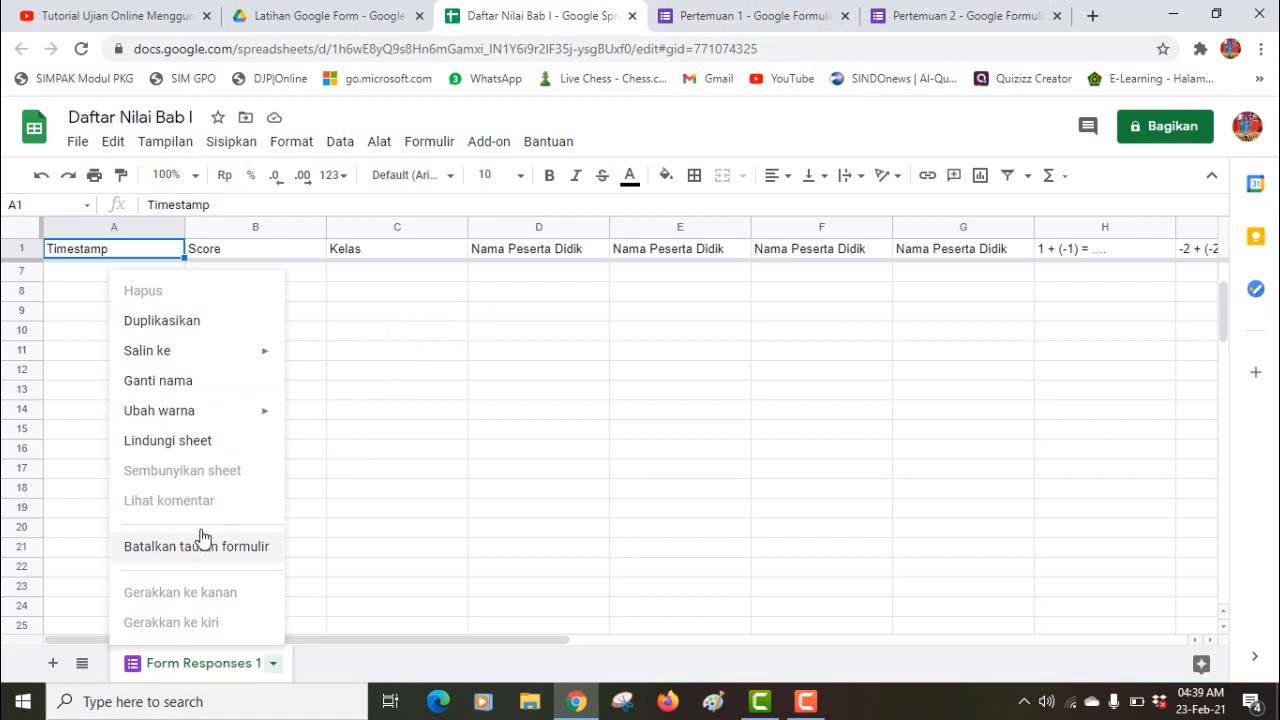
left_click(190, 385)
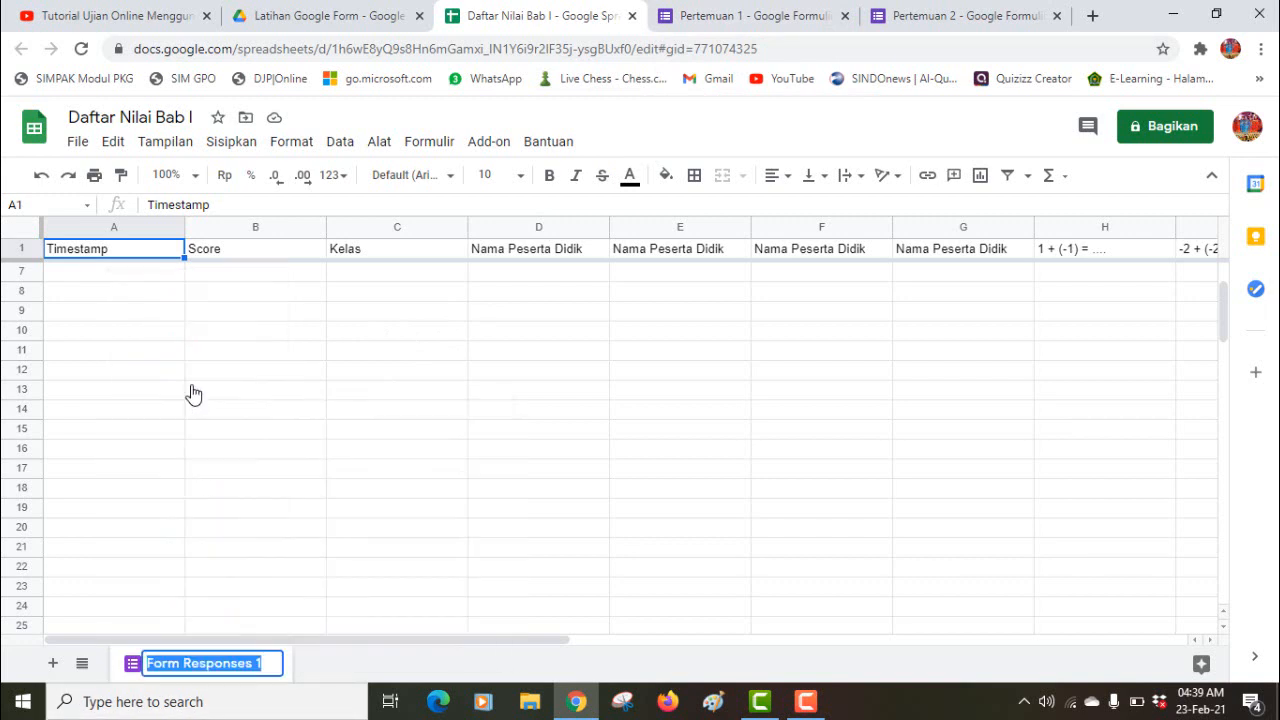
type("pe")
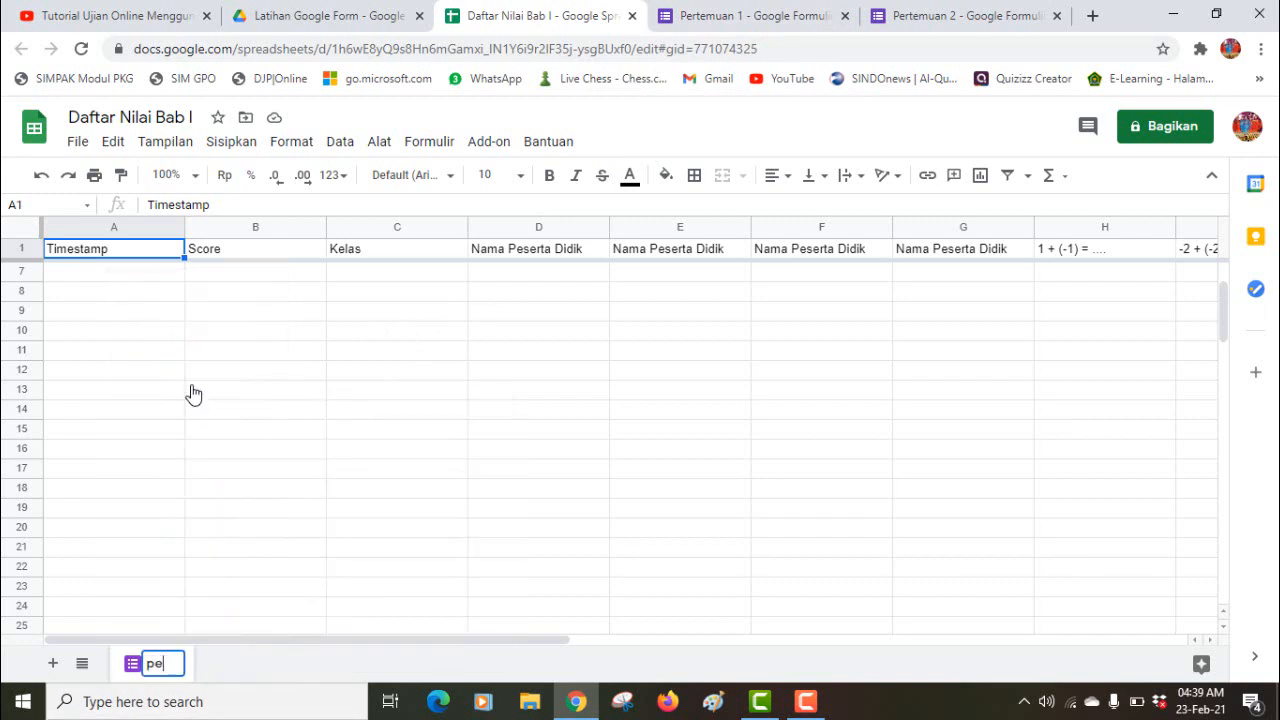
type("rtemua")
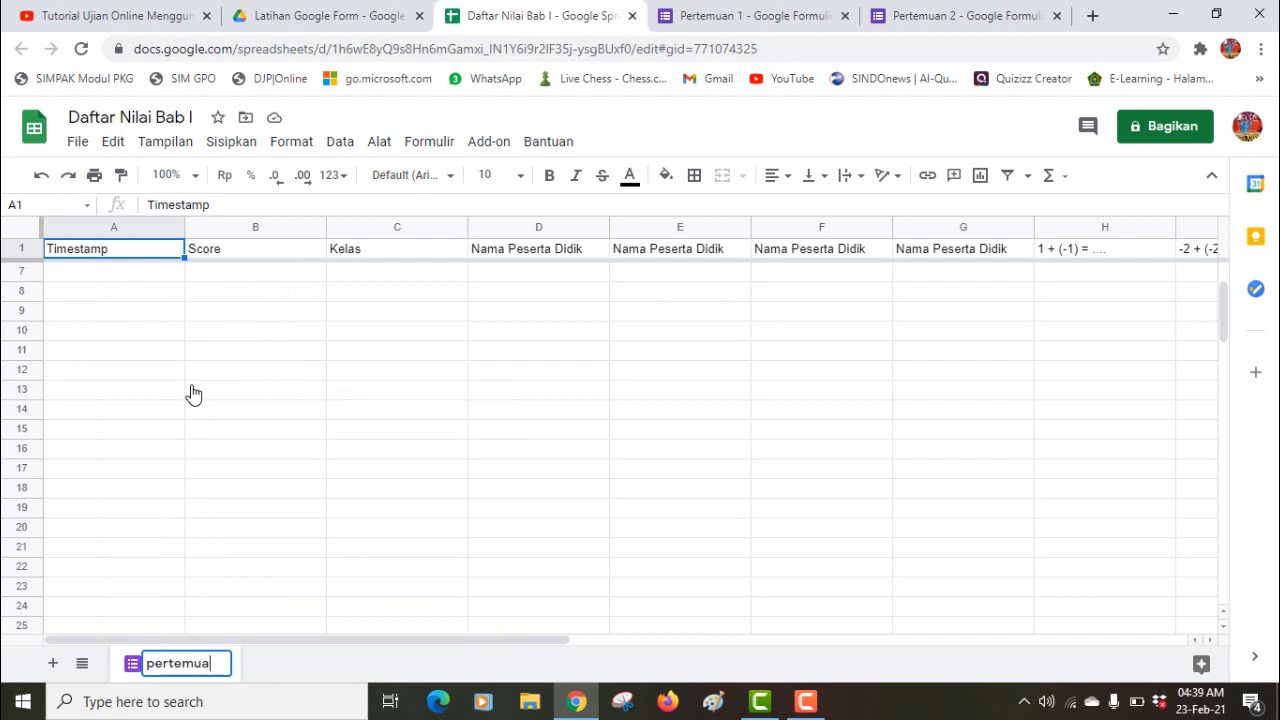
key("BackSpace")
key("ctrl+BackSpace")
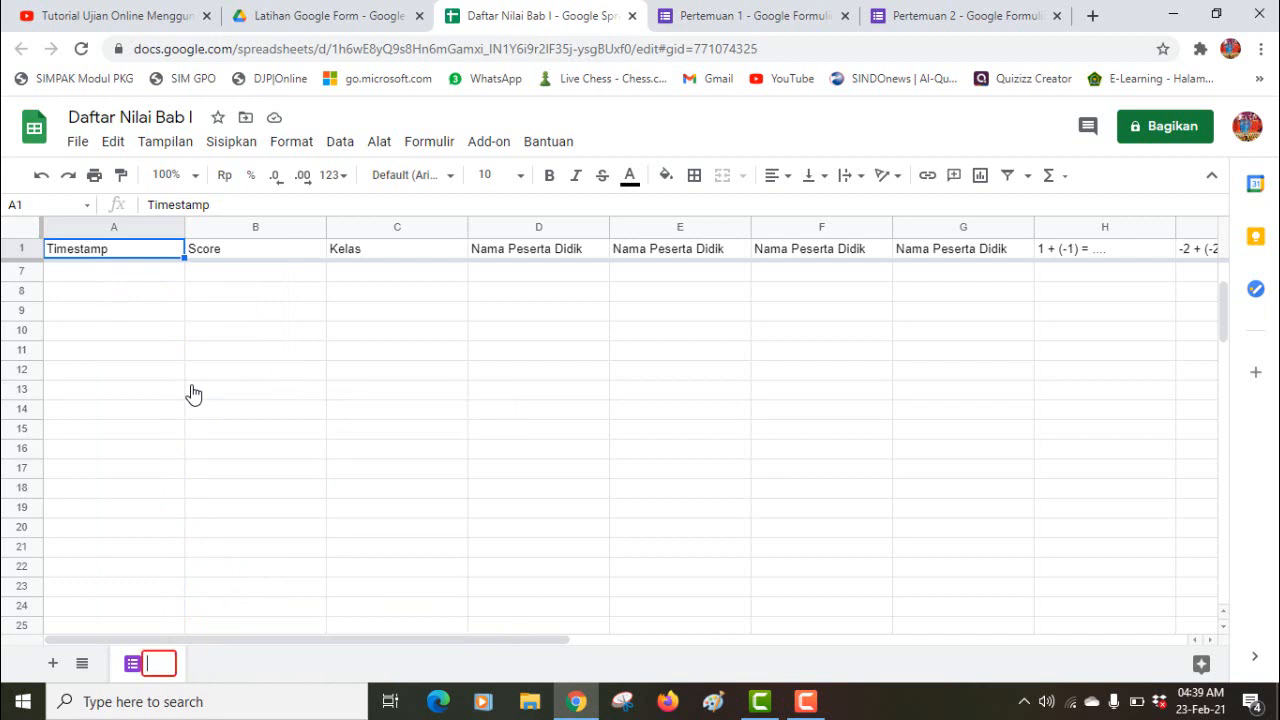
type("Lat 1")
left_click(307, 411)
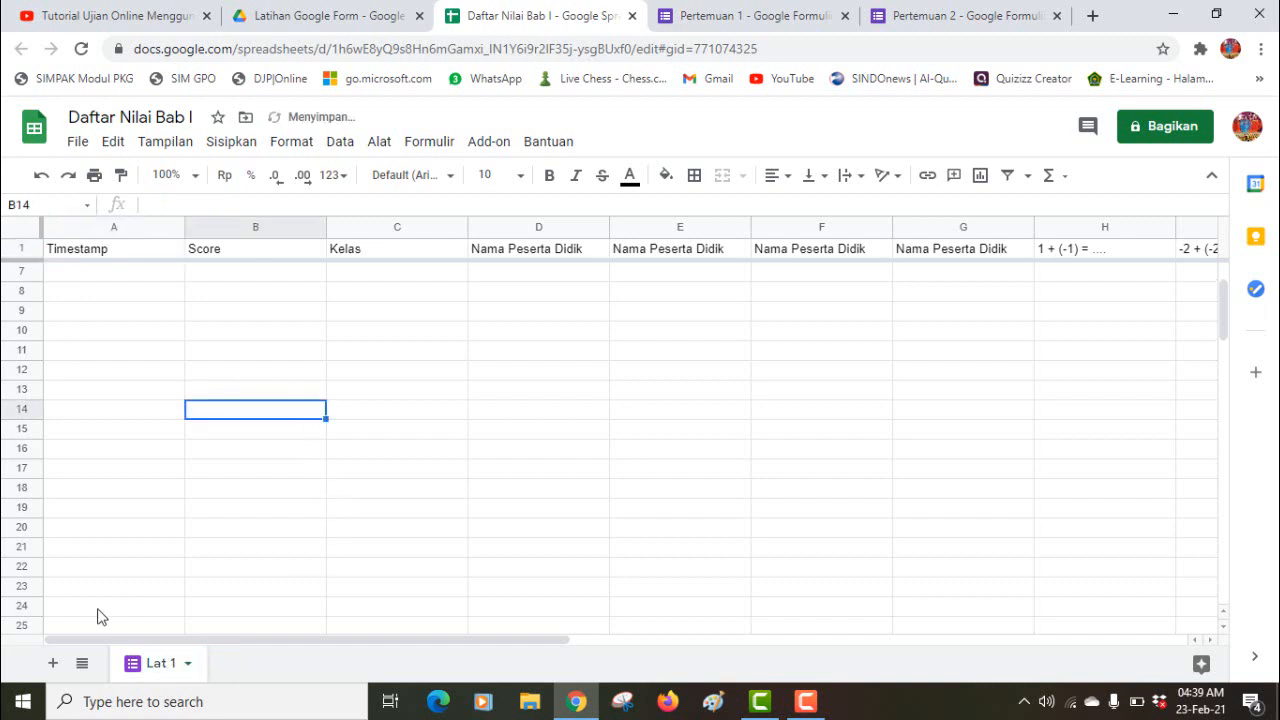
Step: Set the Pertemuan 2 form's response destination to the existing spreadsheet Daftar Nilai Bab I
left_click(941, 13)
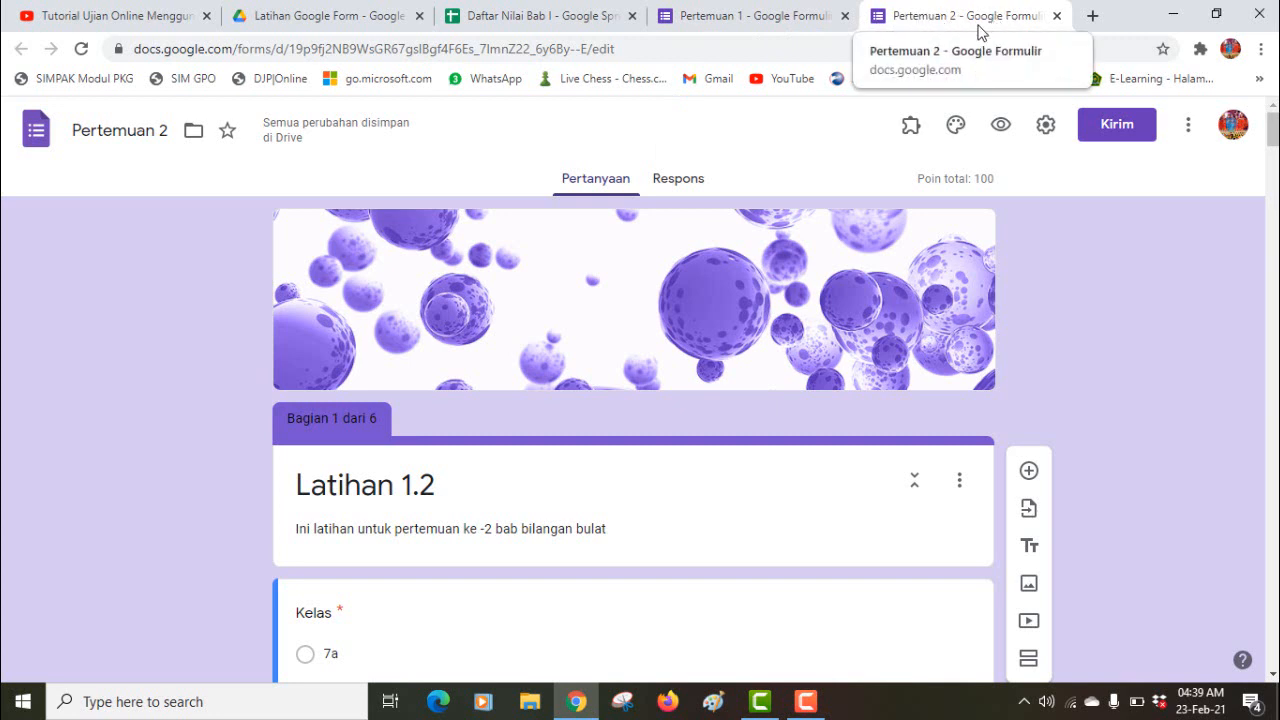
left_click(675, 190)
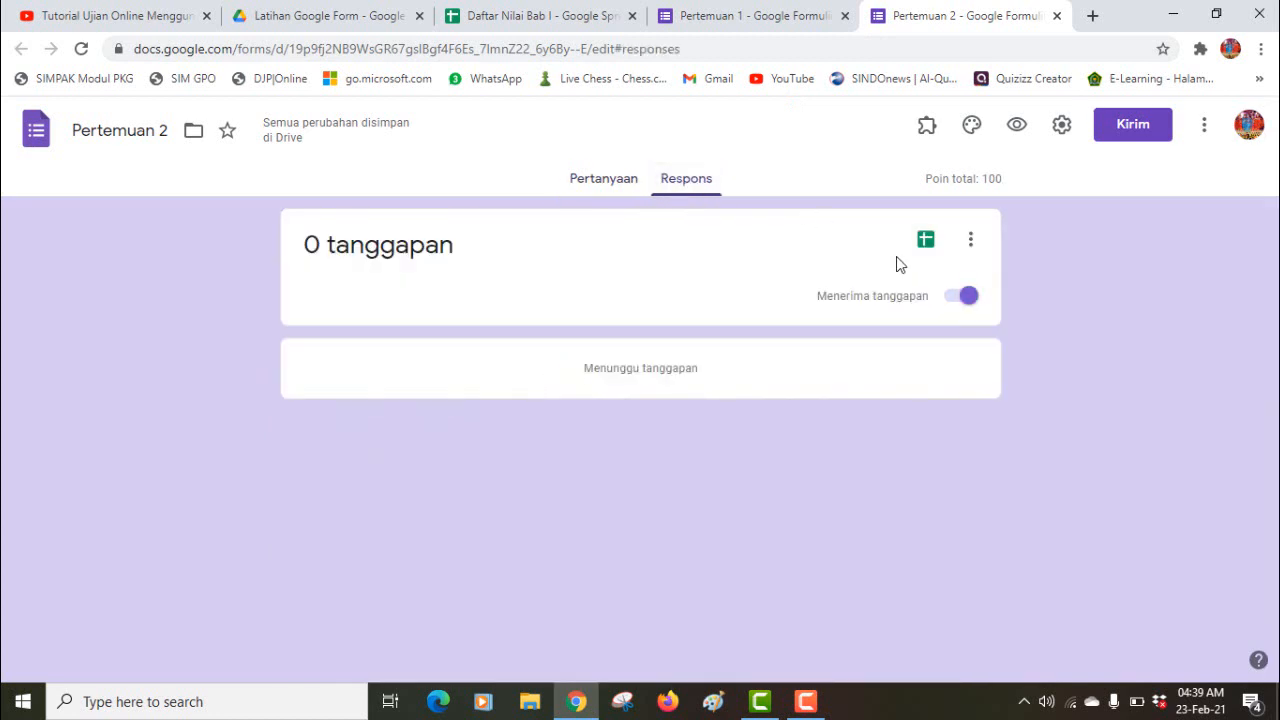
left_click(970, 242)
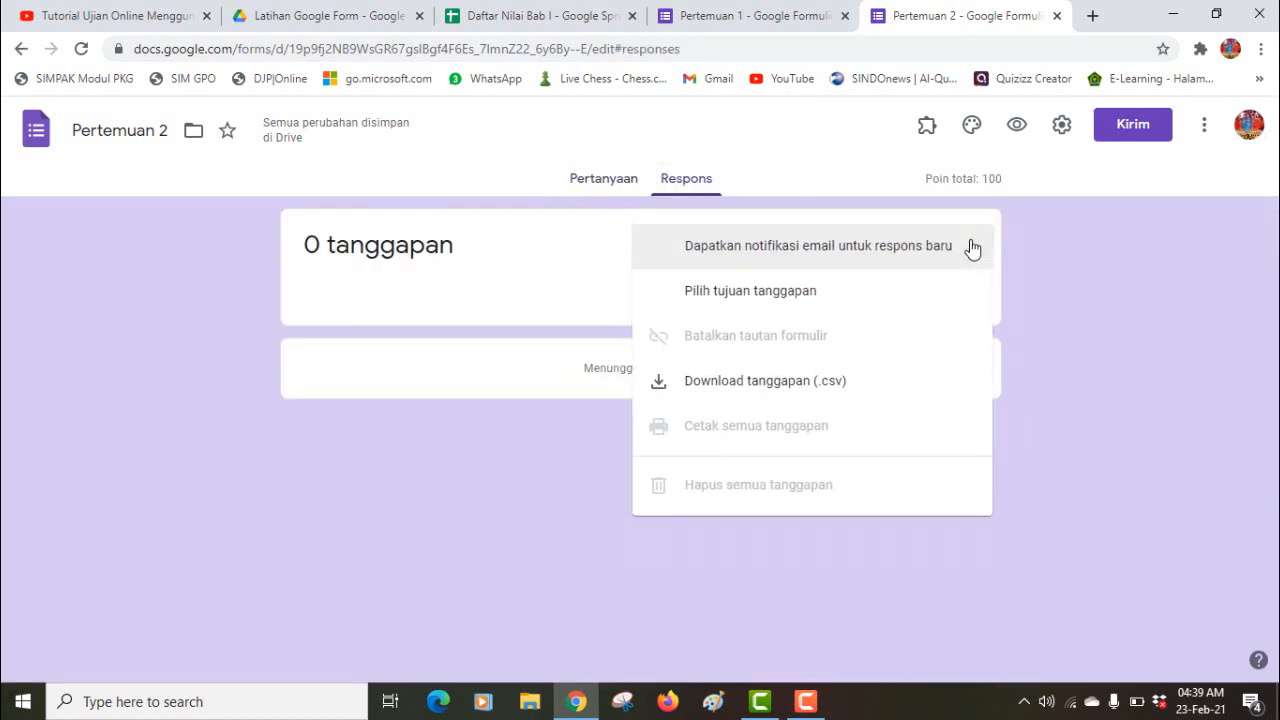
left_click(810, 293)
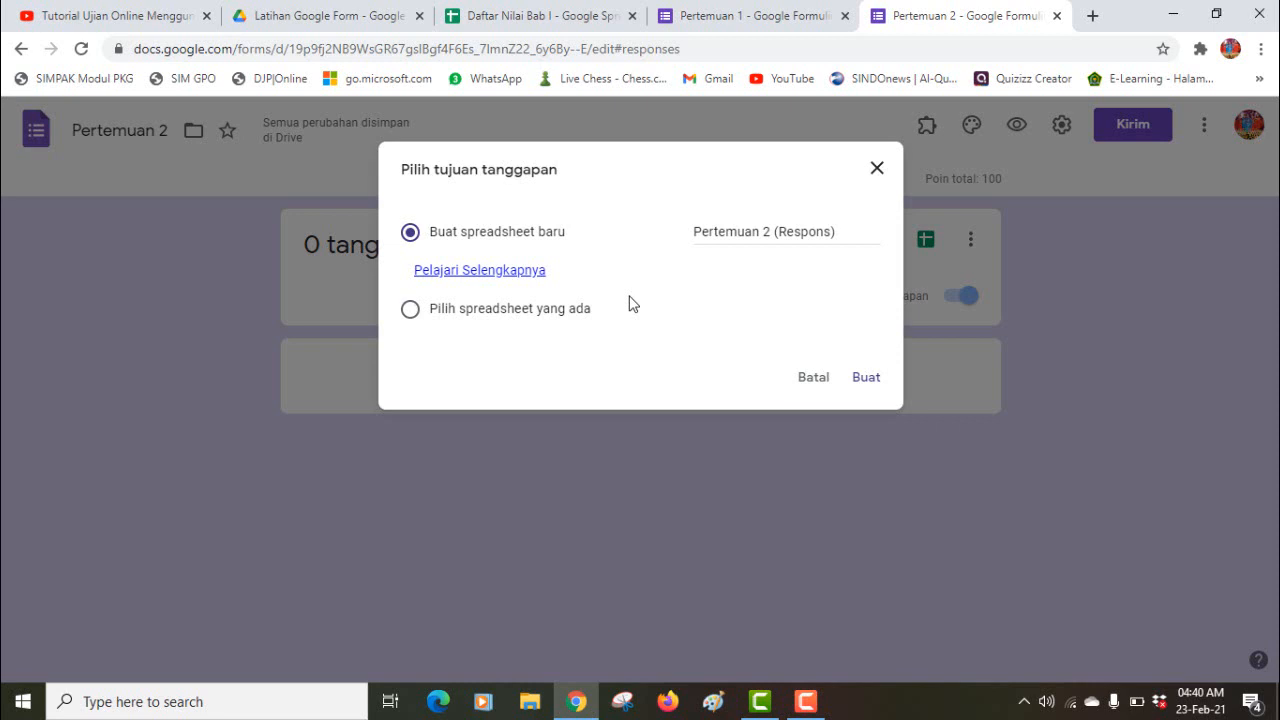
left_click(409, 311)
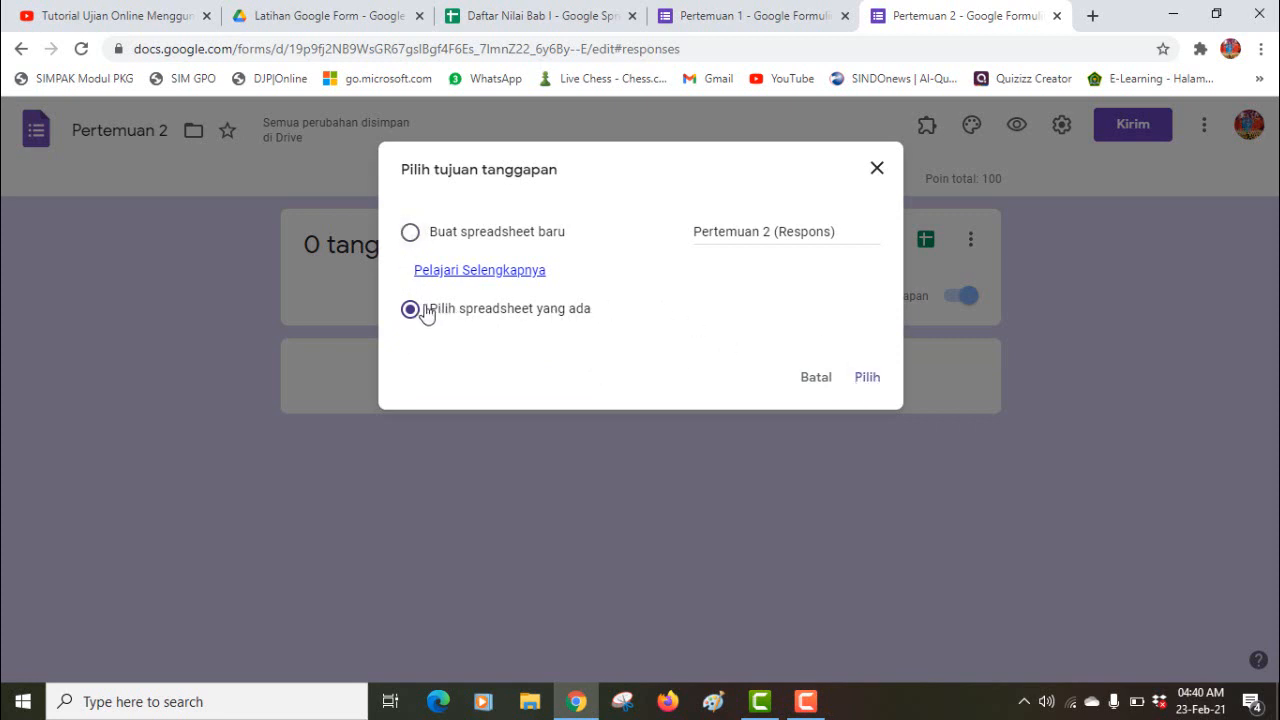
left_click(867, 389)
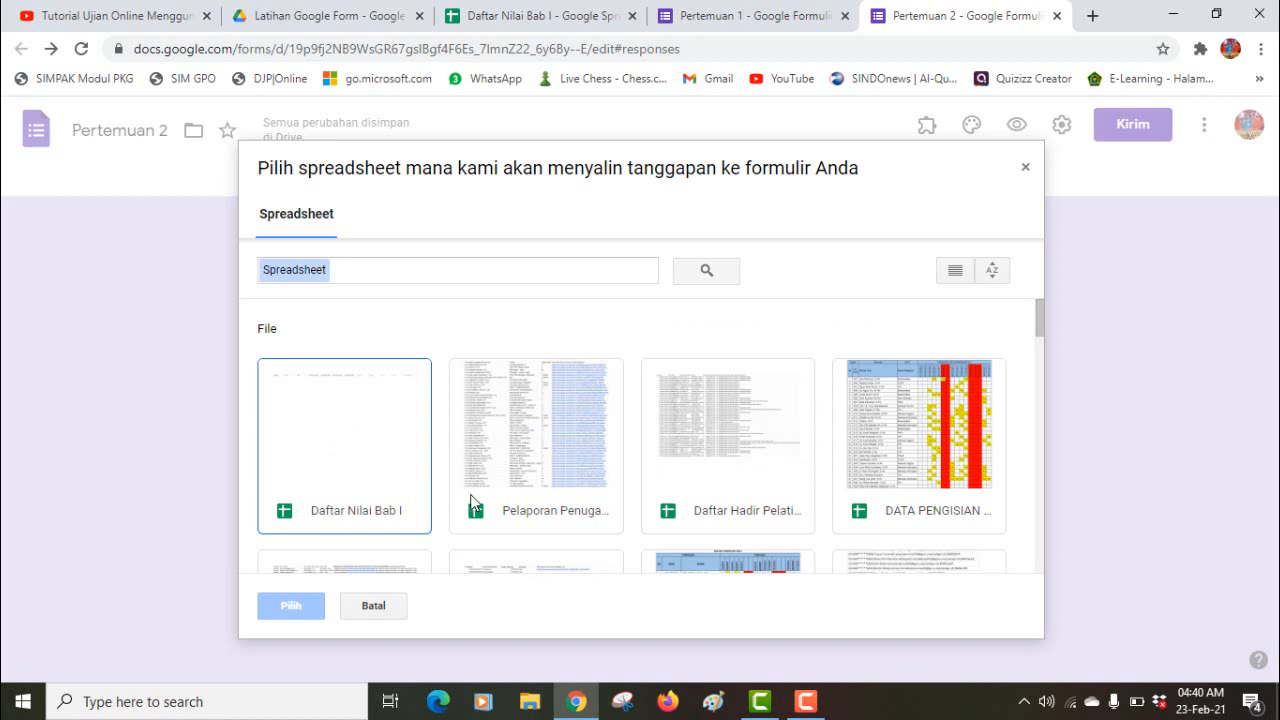
left_click(343, 465)
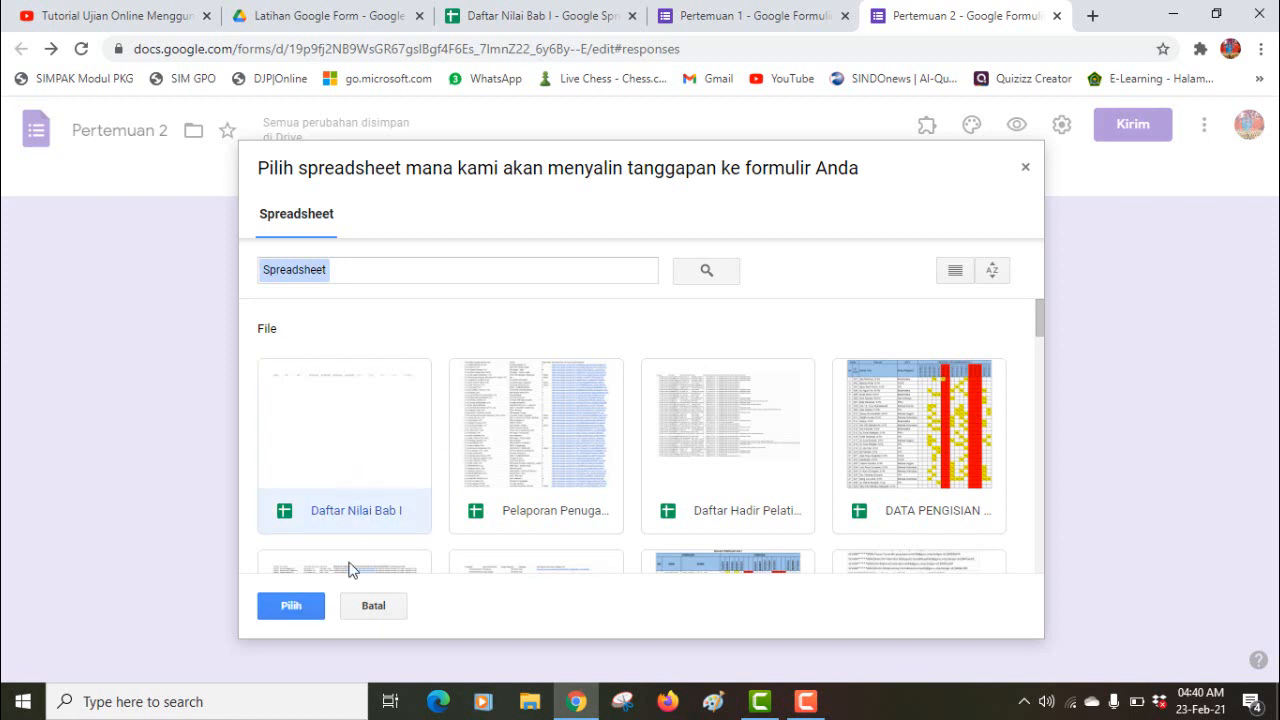
left_click(291, 607)
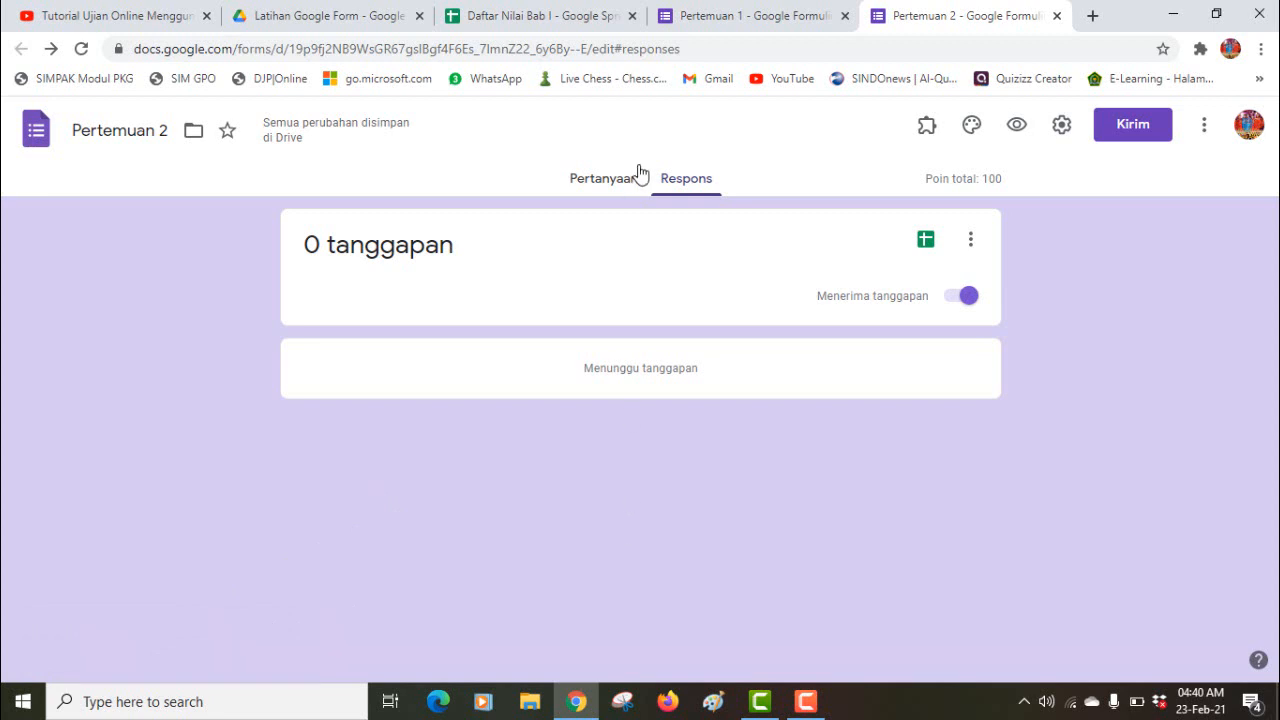
Step: Rename the Form Responses 2 sheet in the Daftar Nilai Bab I spreadsheet as Lat 2
left_click(527, 16)
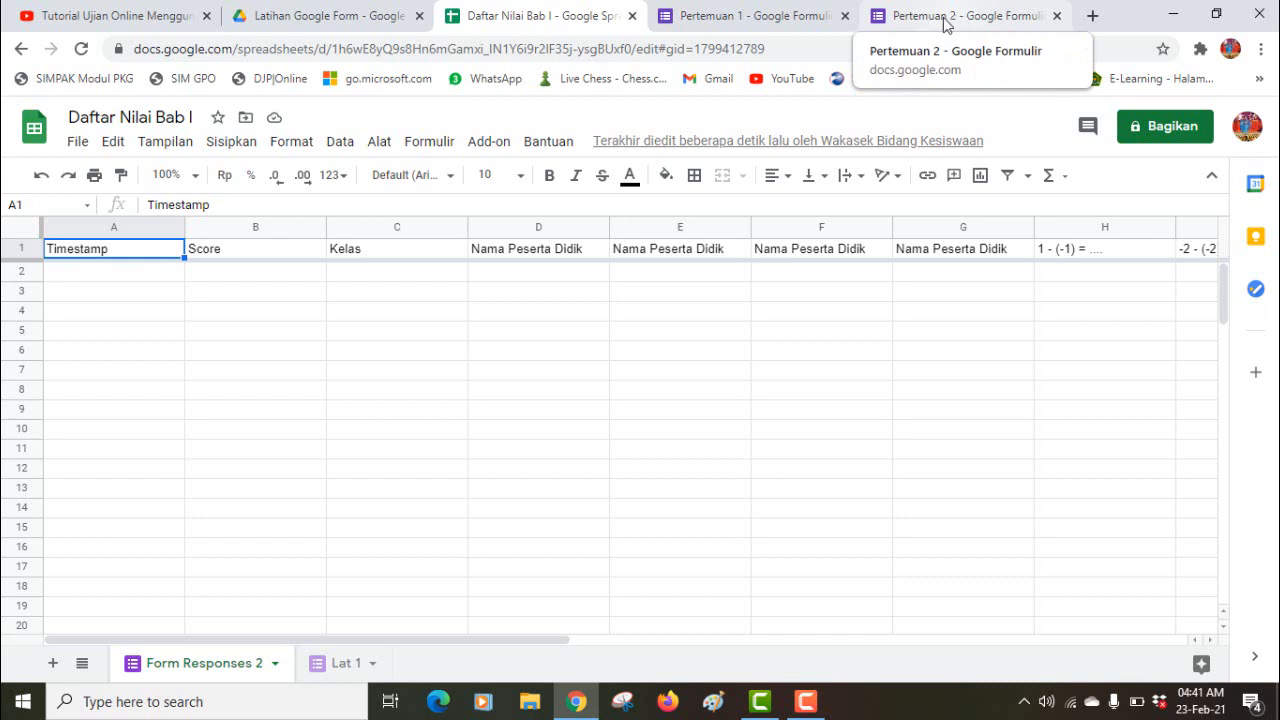
right_click(186, 669)
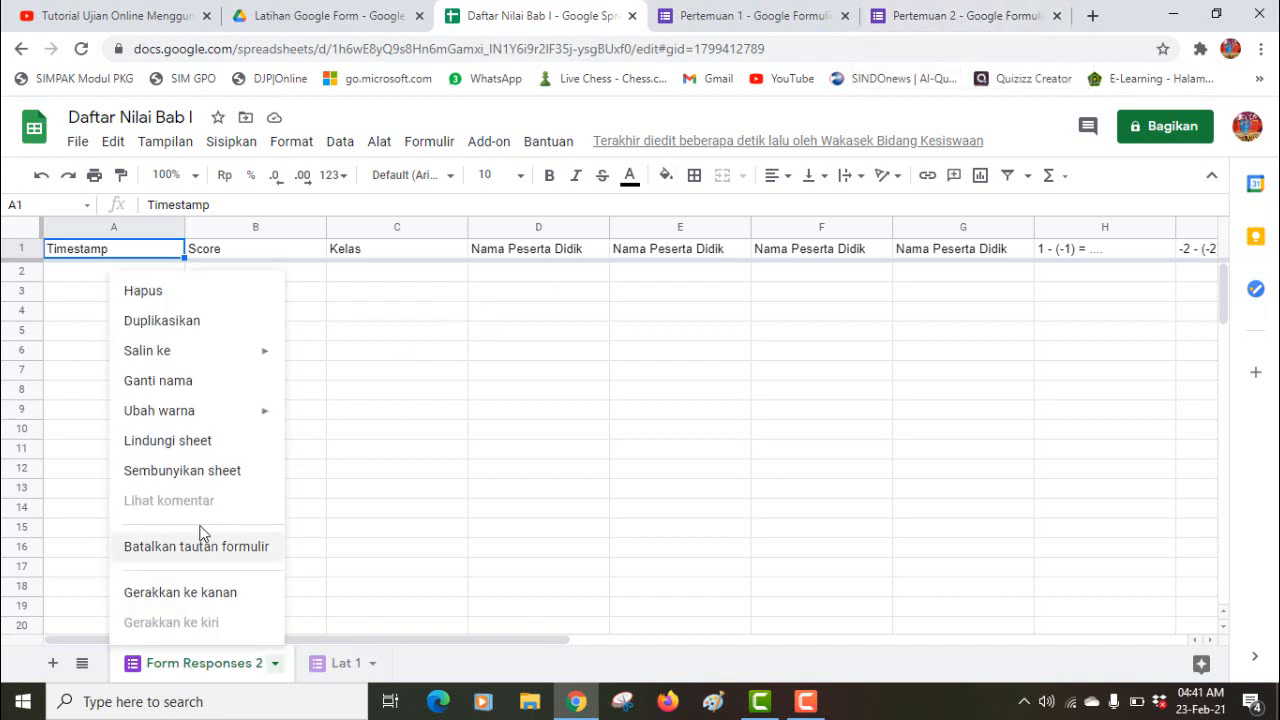
left_click(190, 386)
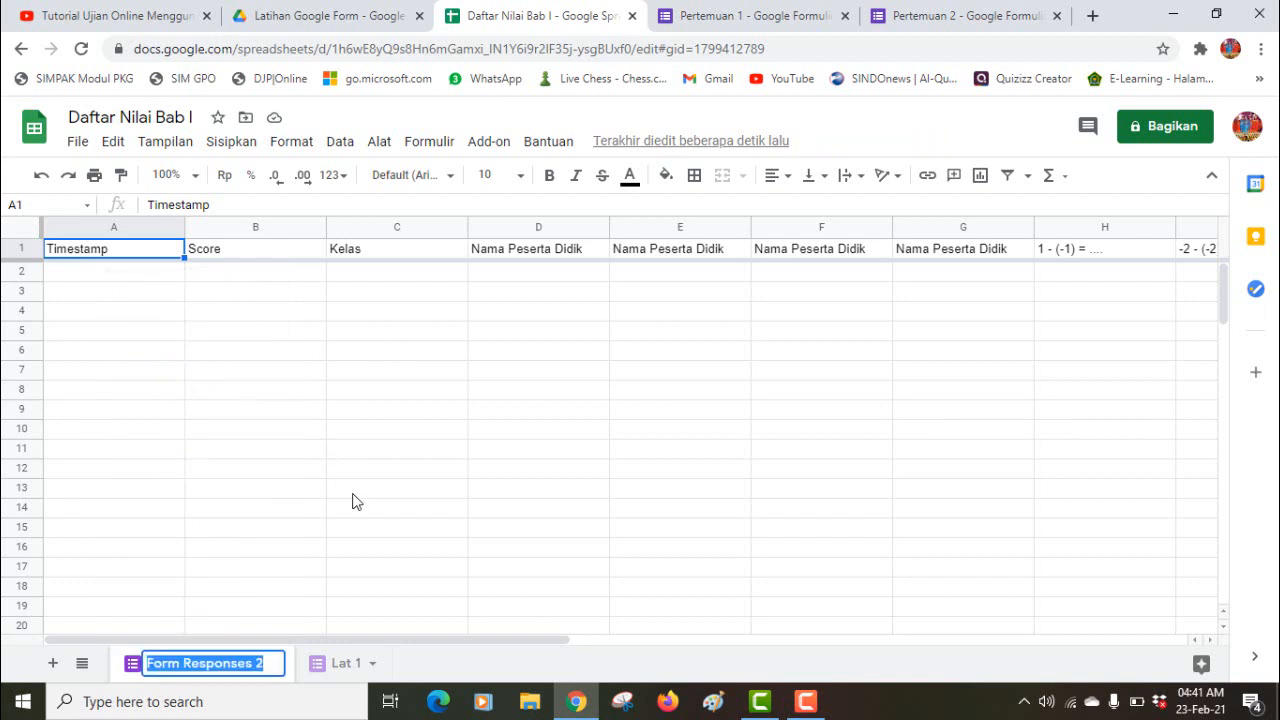
type("Lat")
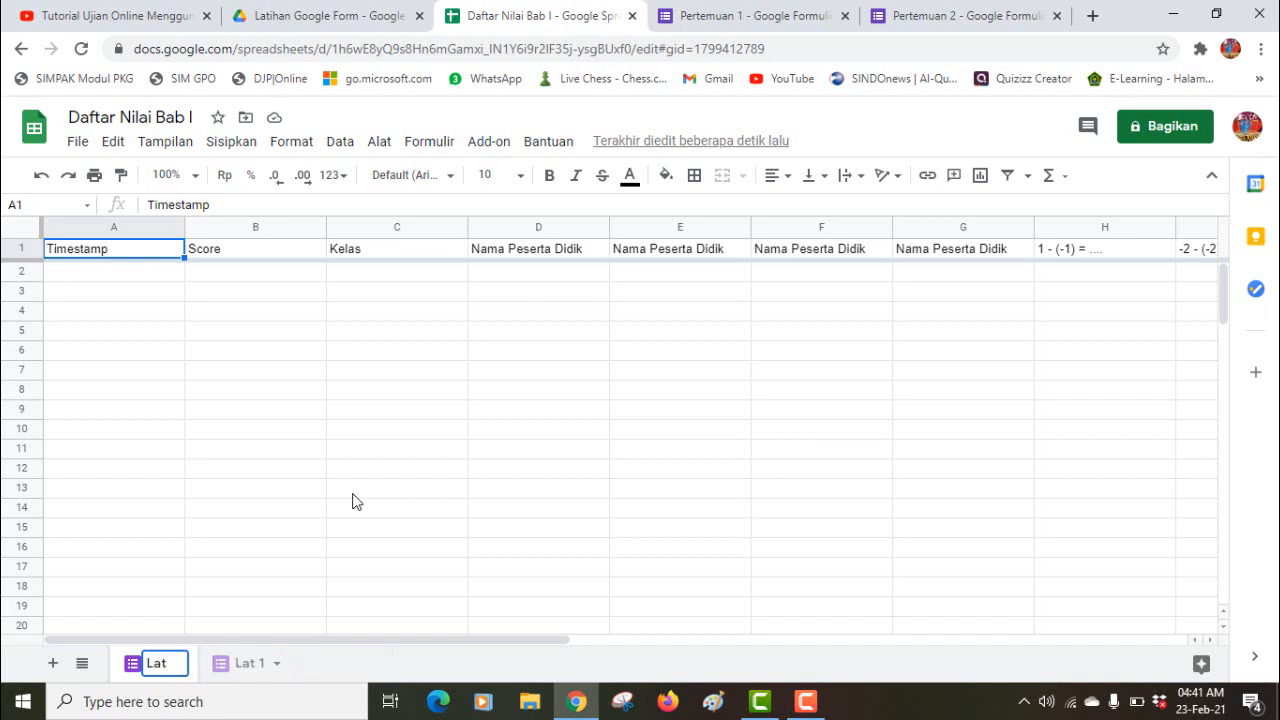
type(" 2")
left_click(352, 501)
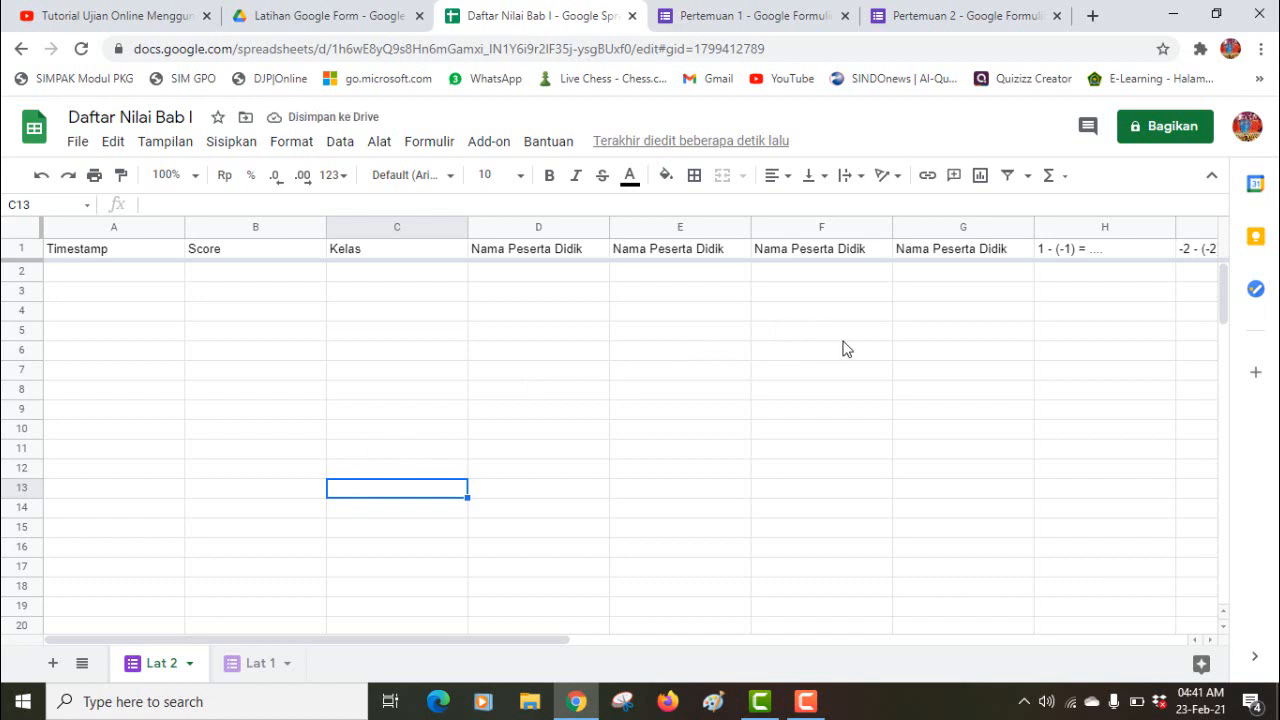
Step: Preview the Pertemuan 1 form, select class 7a and a student's name, and continue to the multiple-choice questions
left_click(735, 18)
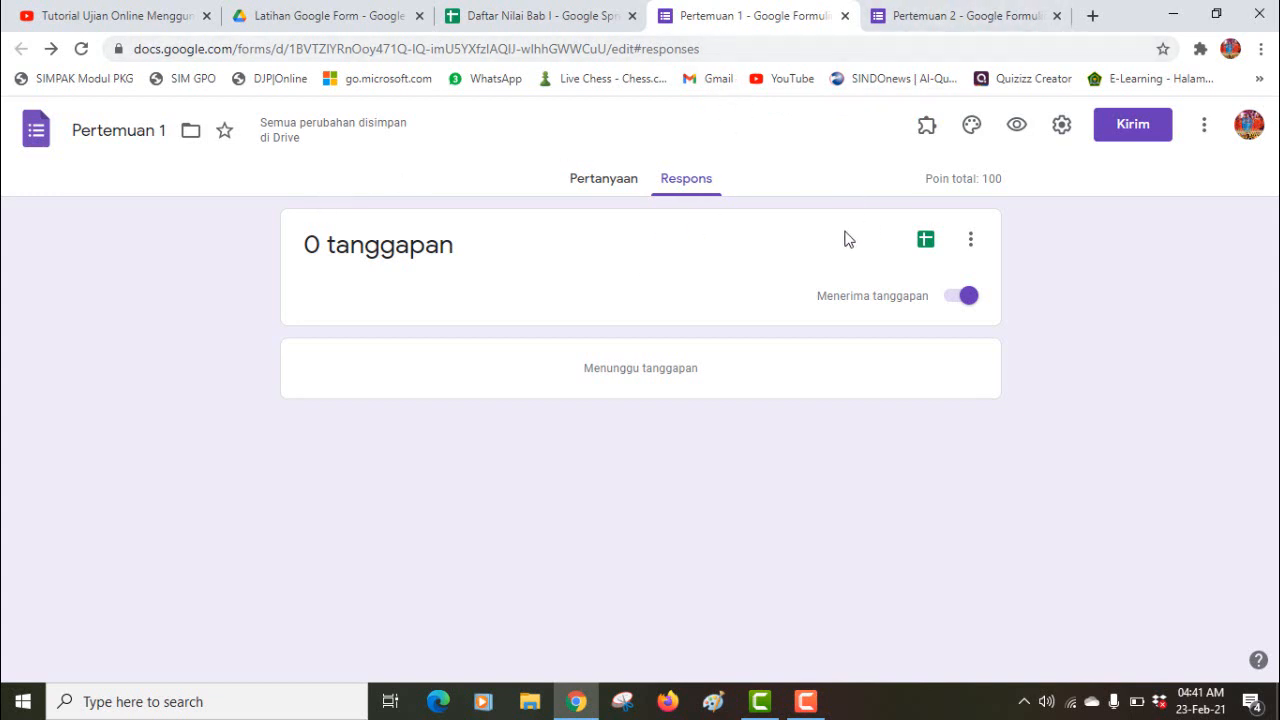
left_click(1016, 130)
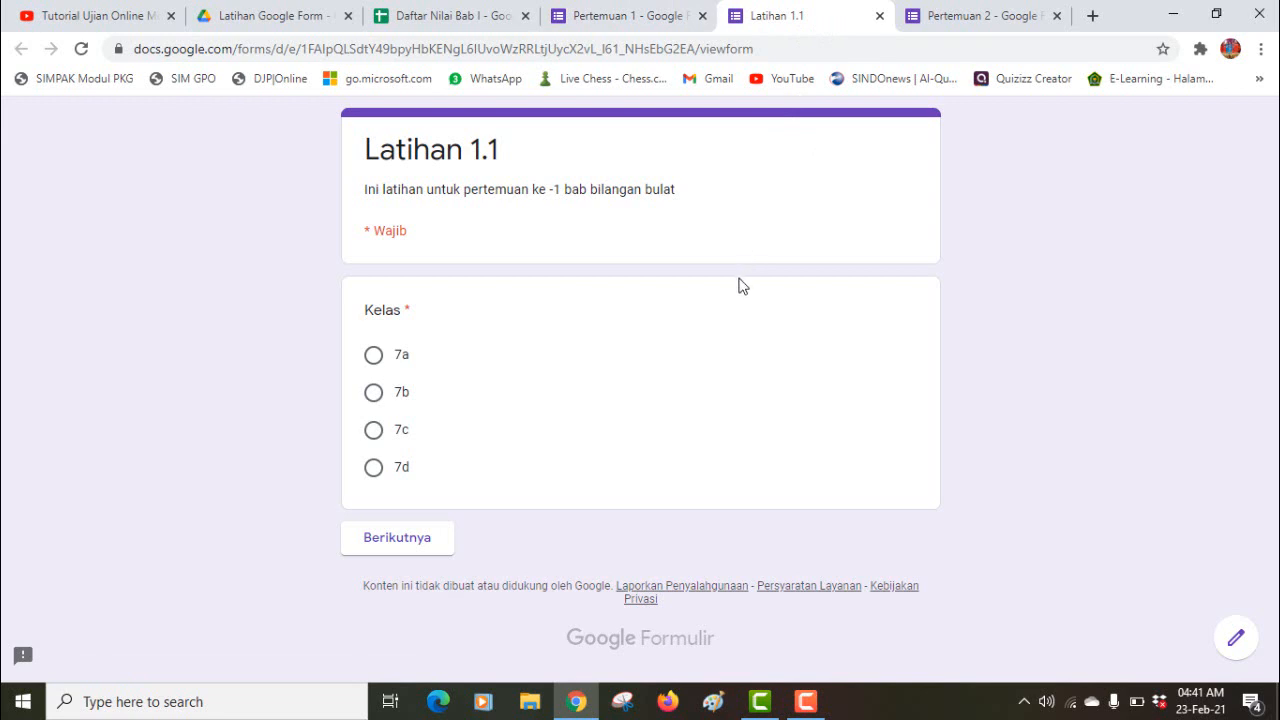
left_click(376, 362)
left_click(414, 542)
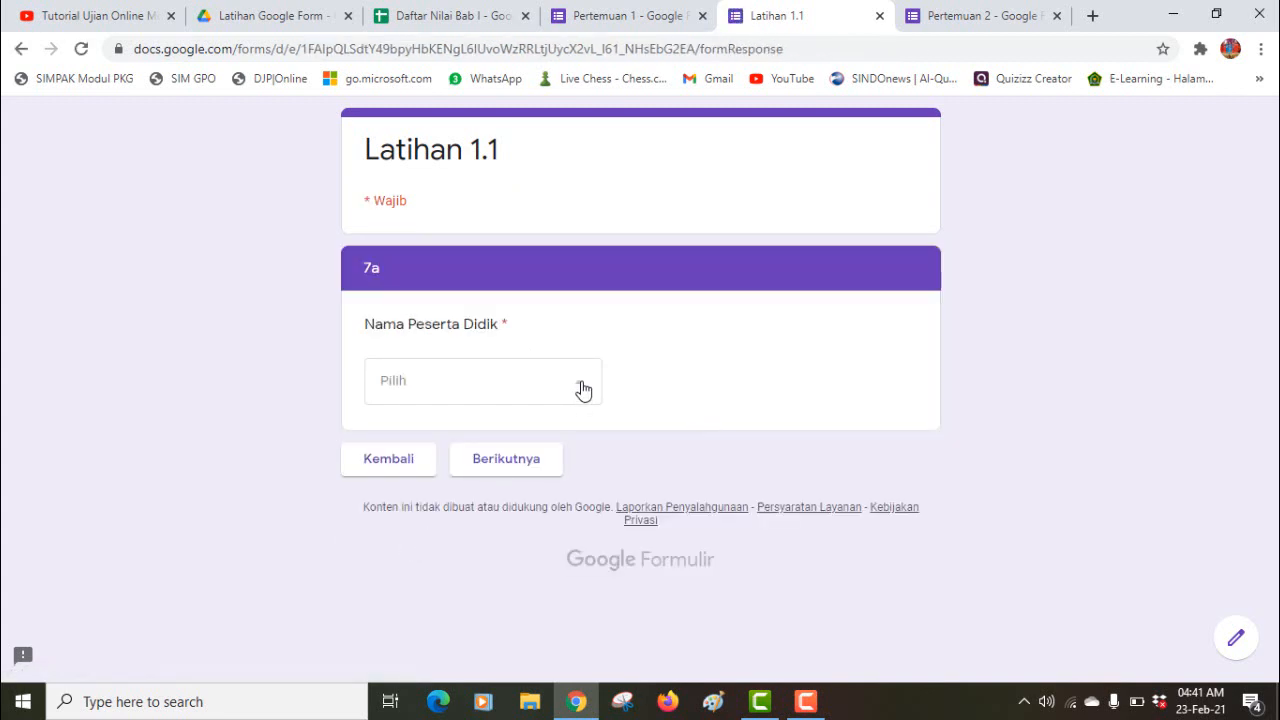
left_click(583, 390)
left_click(459, 224)
left_click(495, 467)
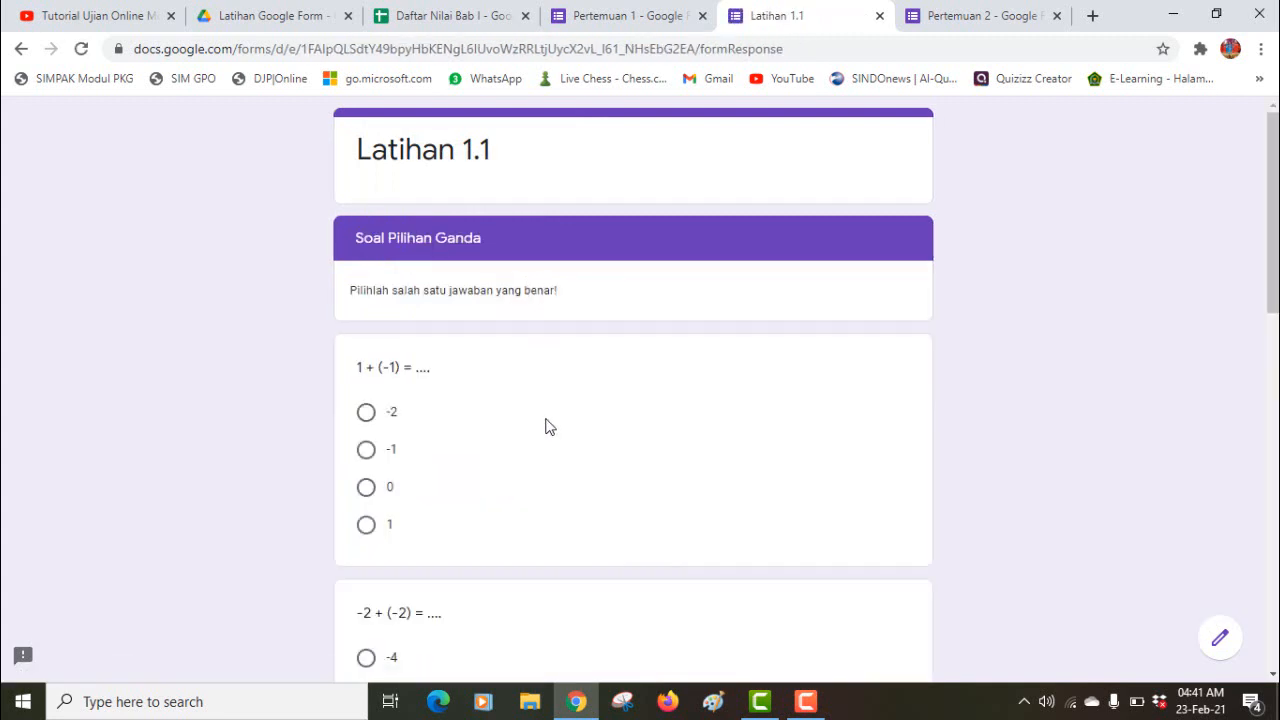
Step: Answer the five Latihan 1.1 questions with -2, -4, 0, 8 and -15, and submit the form
left_click(366, 420)
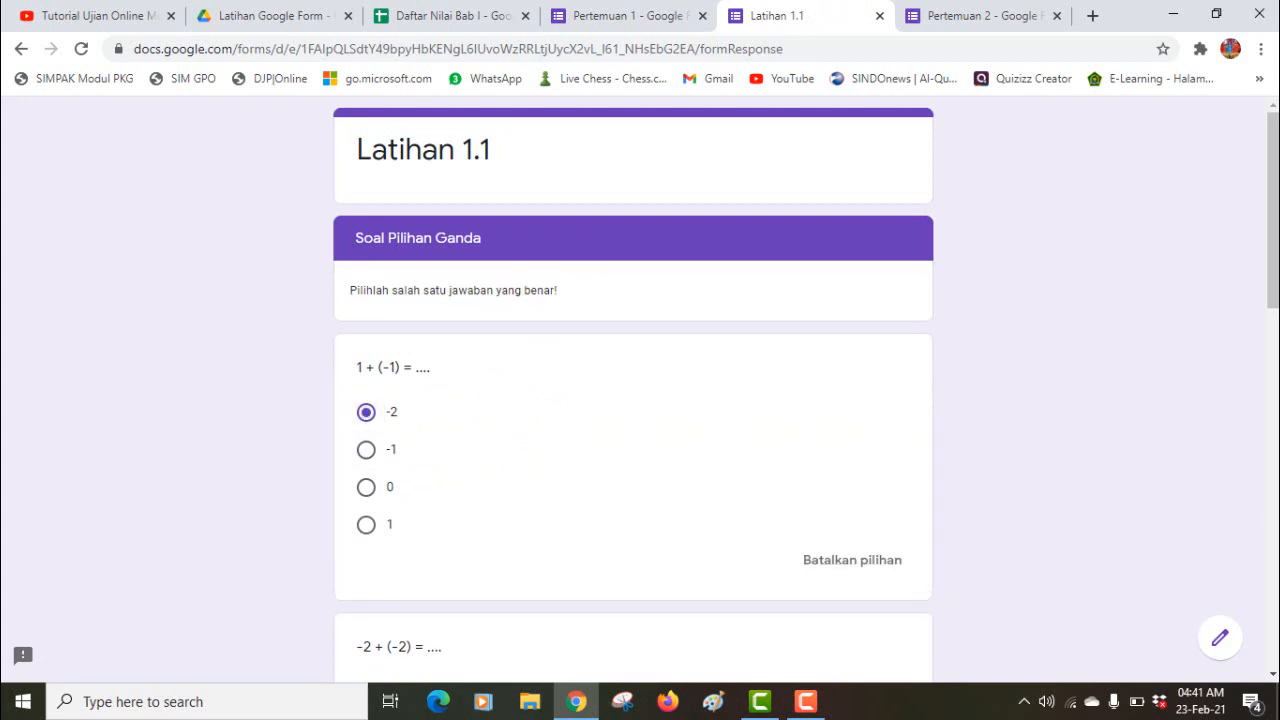
scroll(700, 341, "down", 4)
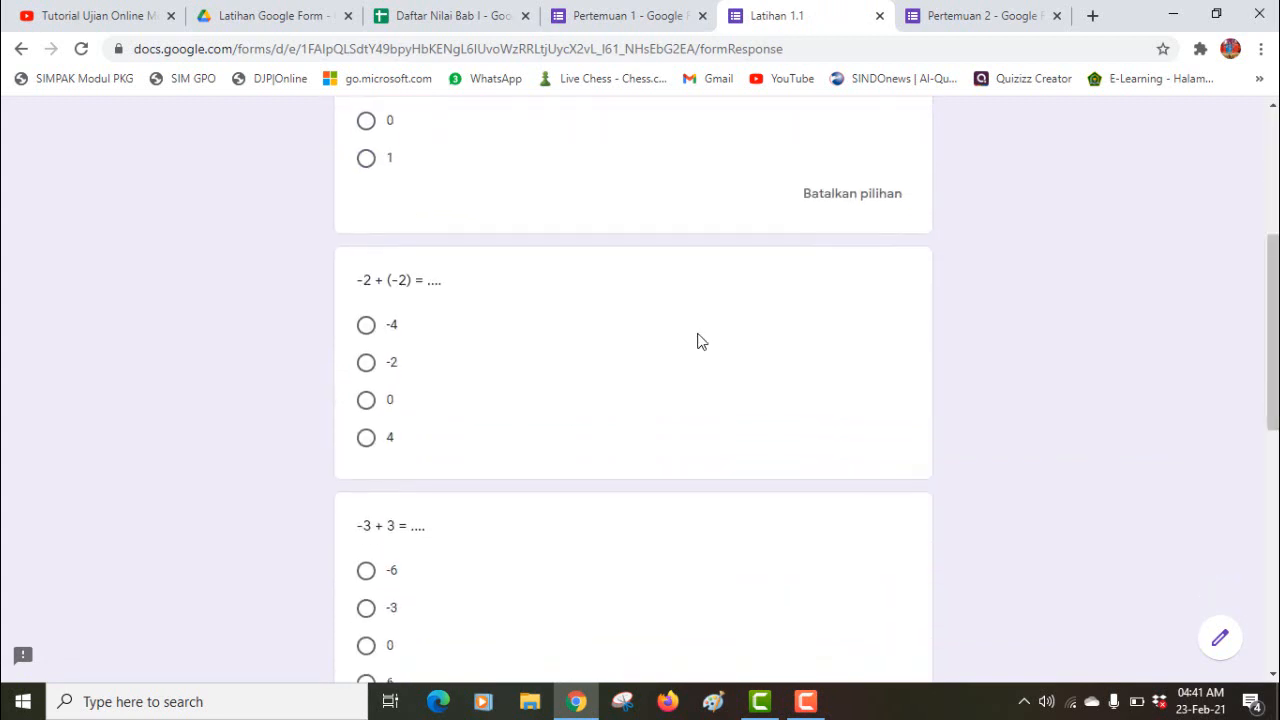
left_click(366, 328)
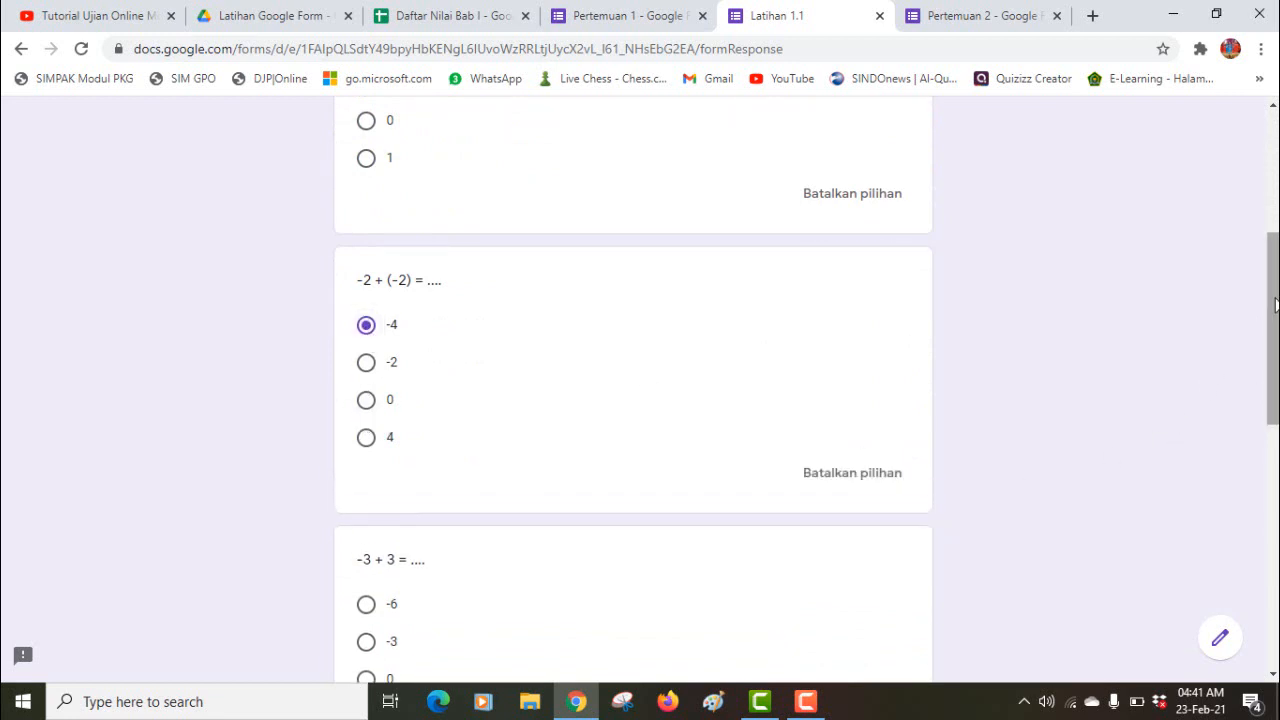
left_click_drag(1276, 305, 1276, 409)
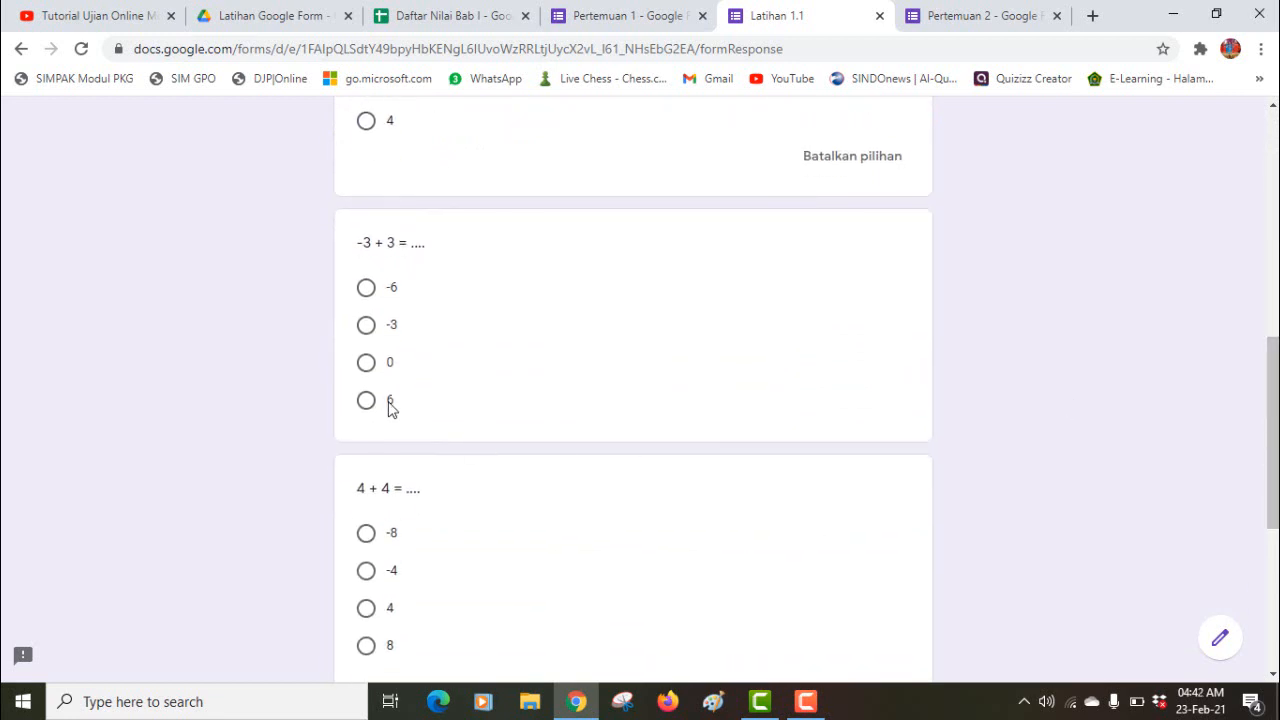
left_click(366, 362)
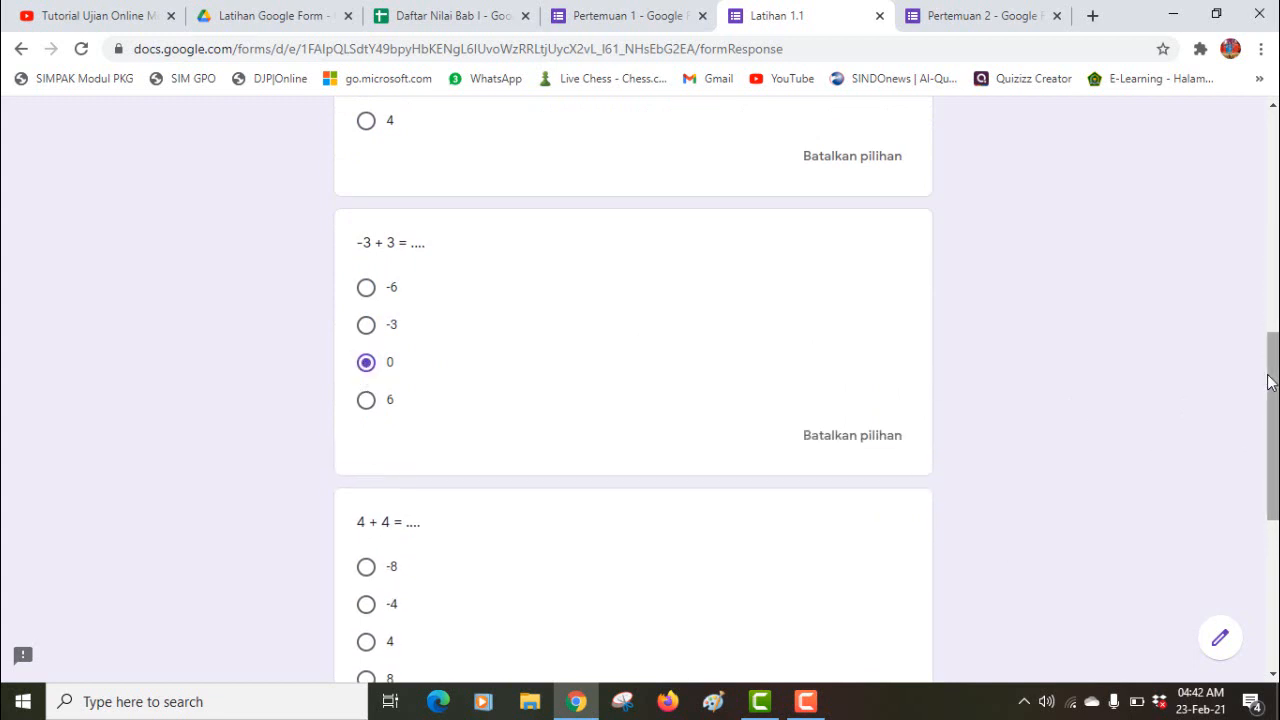
left_click_drag(1270, 382, 1270, 508)
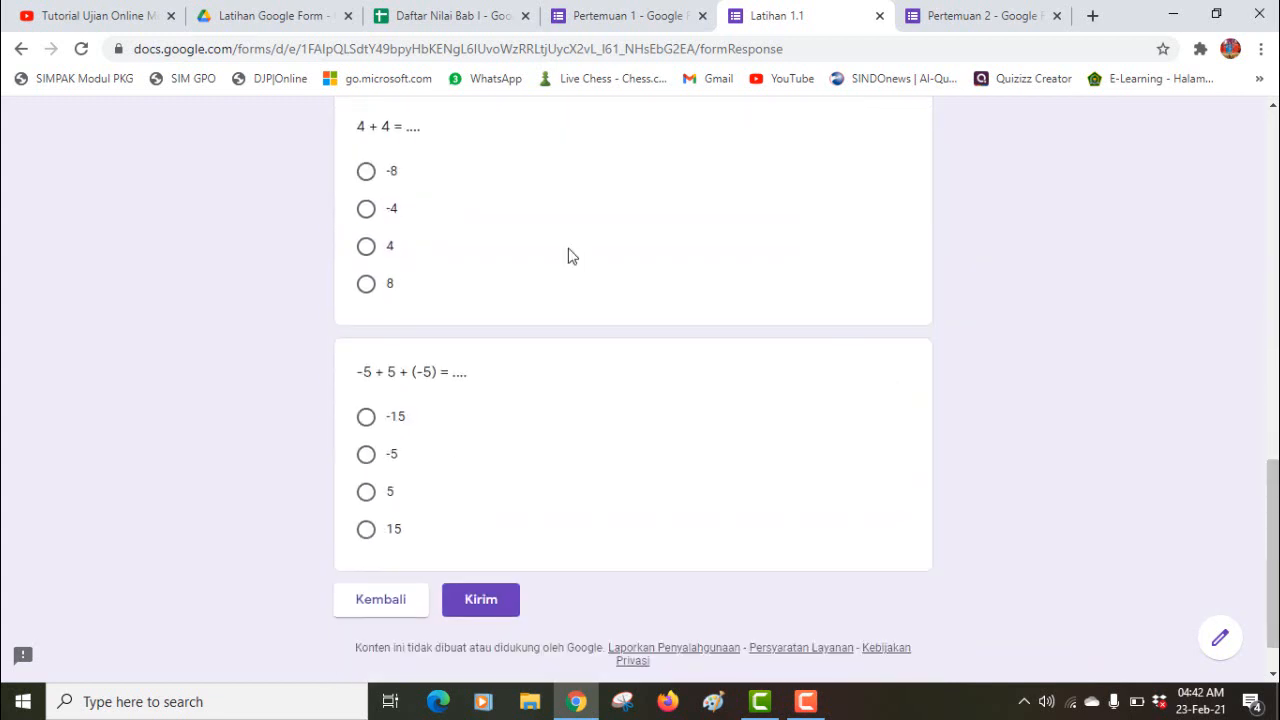
left_click(366, 283)
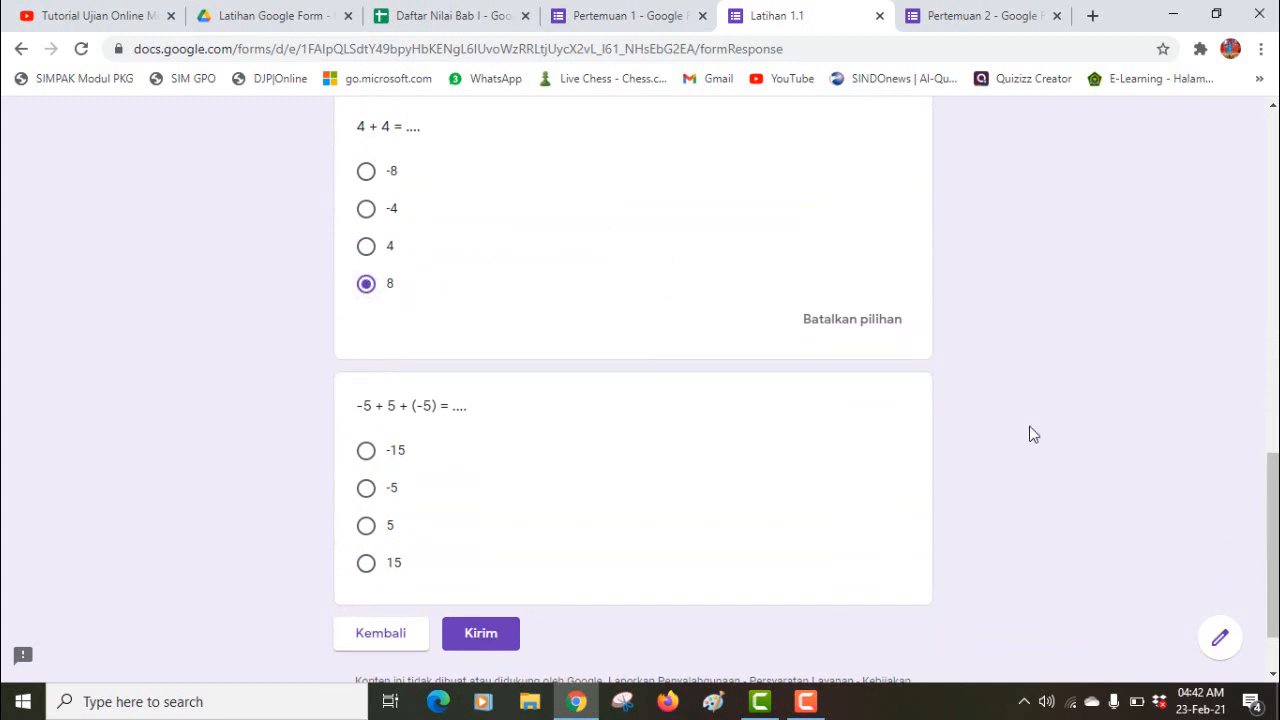
left_click_drag(1268, 526, 1268, 552)
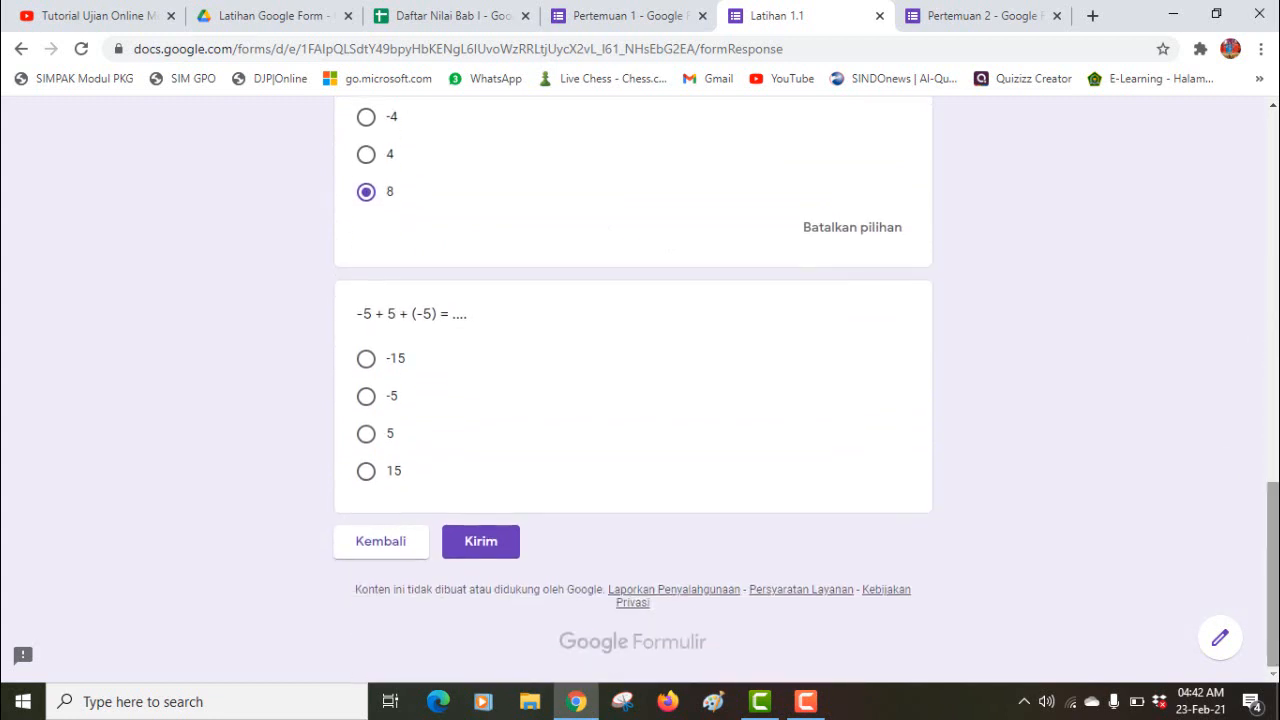
left_click(362, 359)
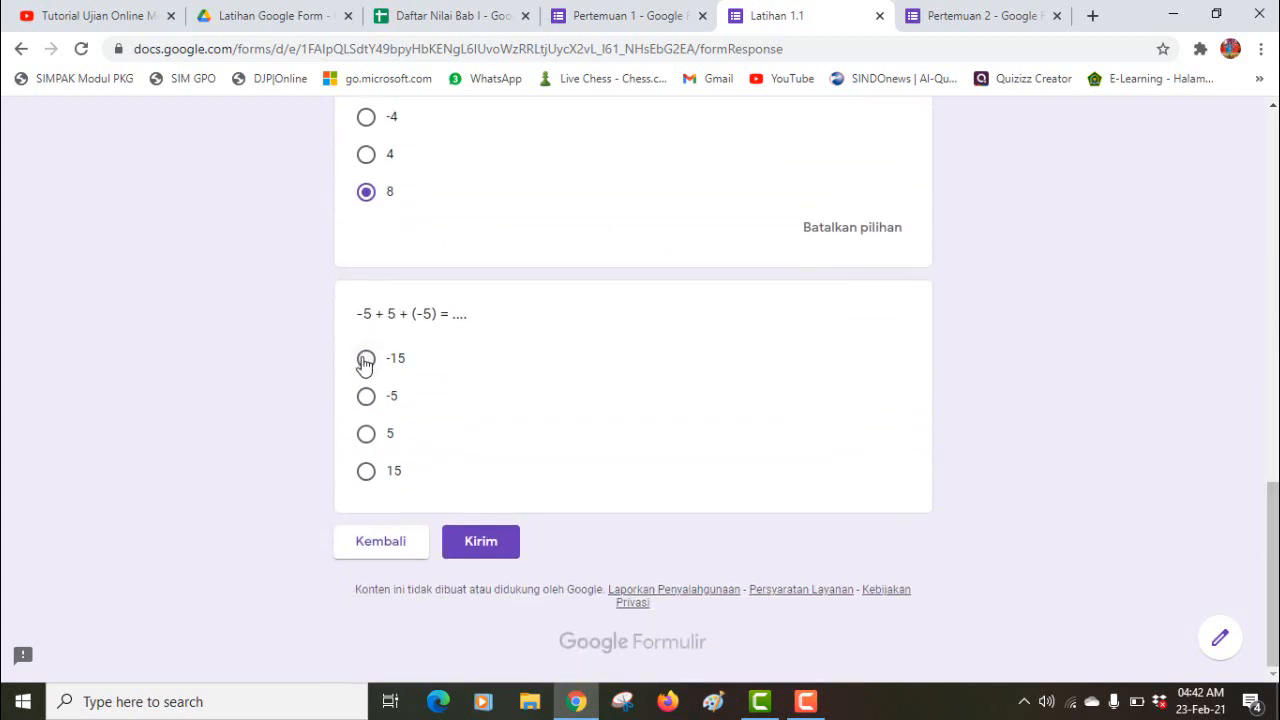
left_click(481, 576)
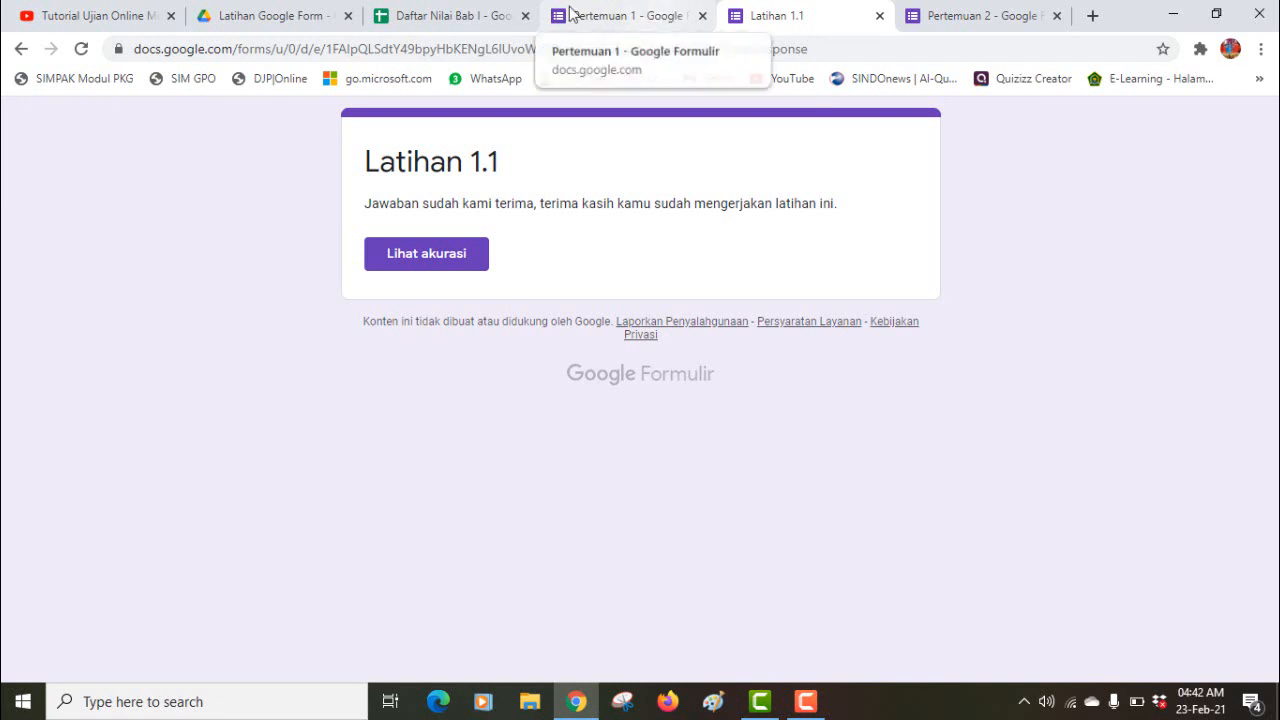
Step: Reload the Daftar Nilai Bab I spreadsheet on the Lat 1 sheet to check the submitted response
left_click(465, 25)
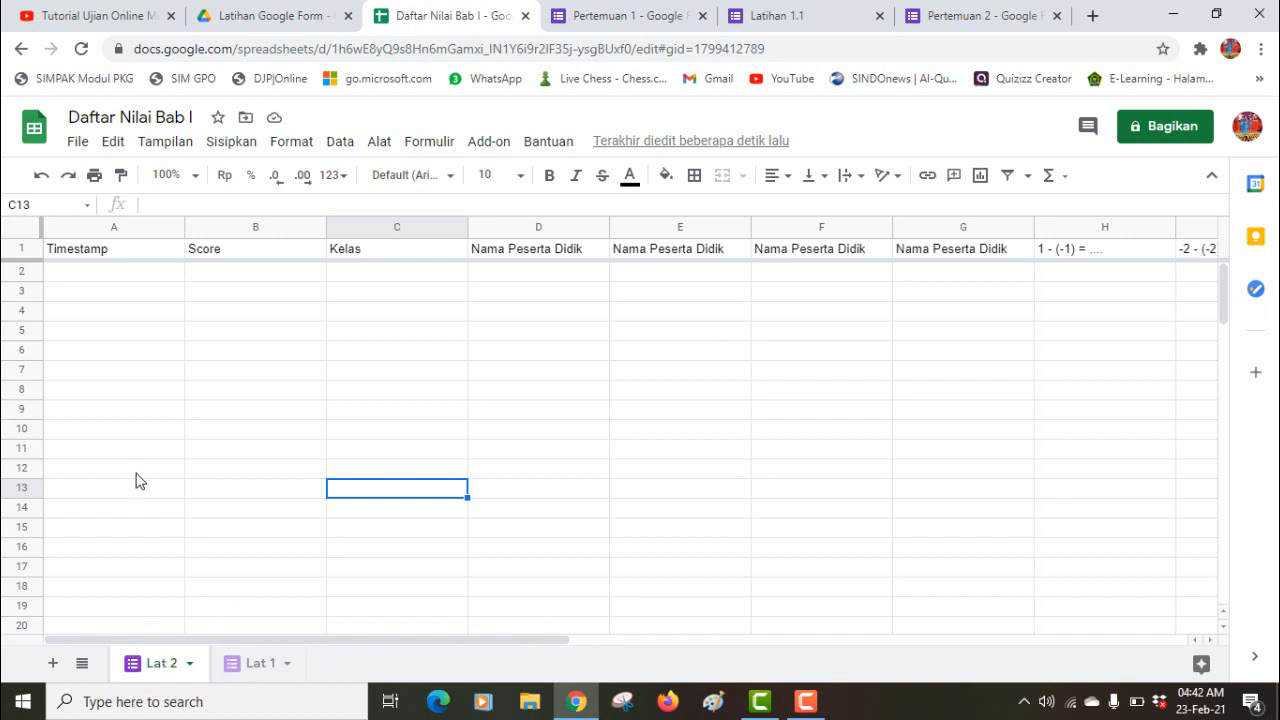
left_click(253, 668)
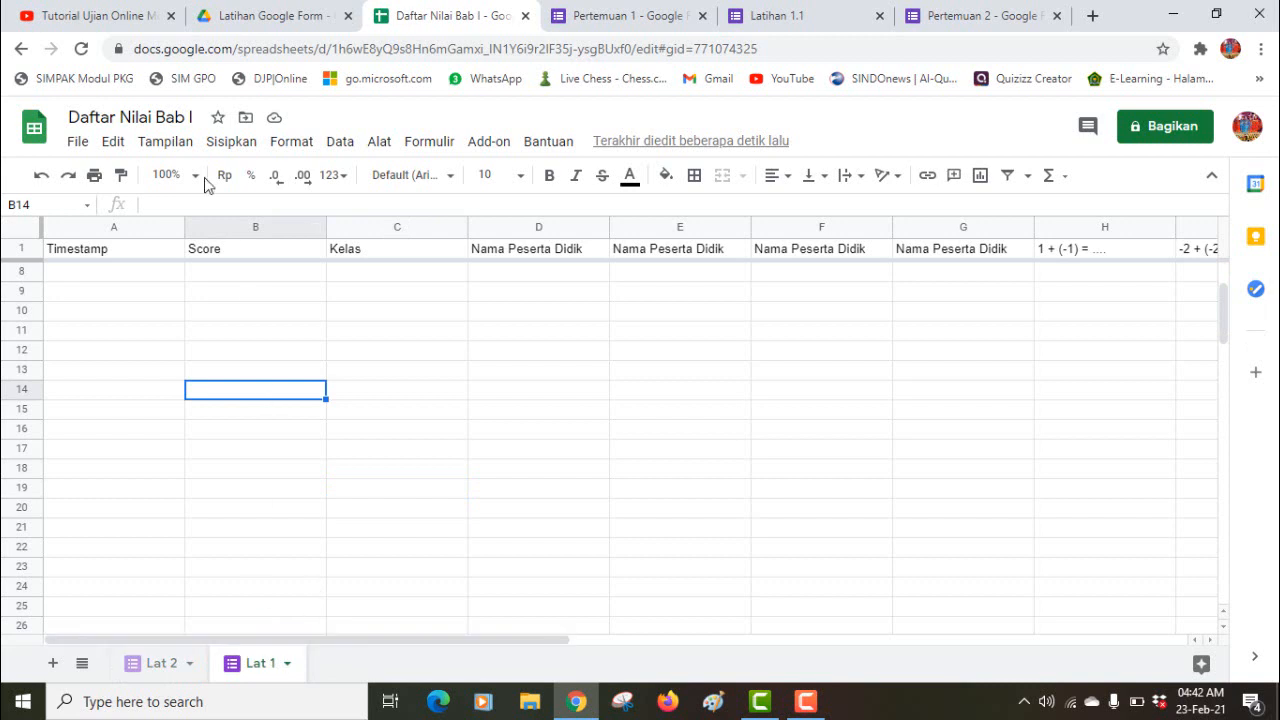
left_click(81, 48)
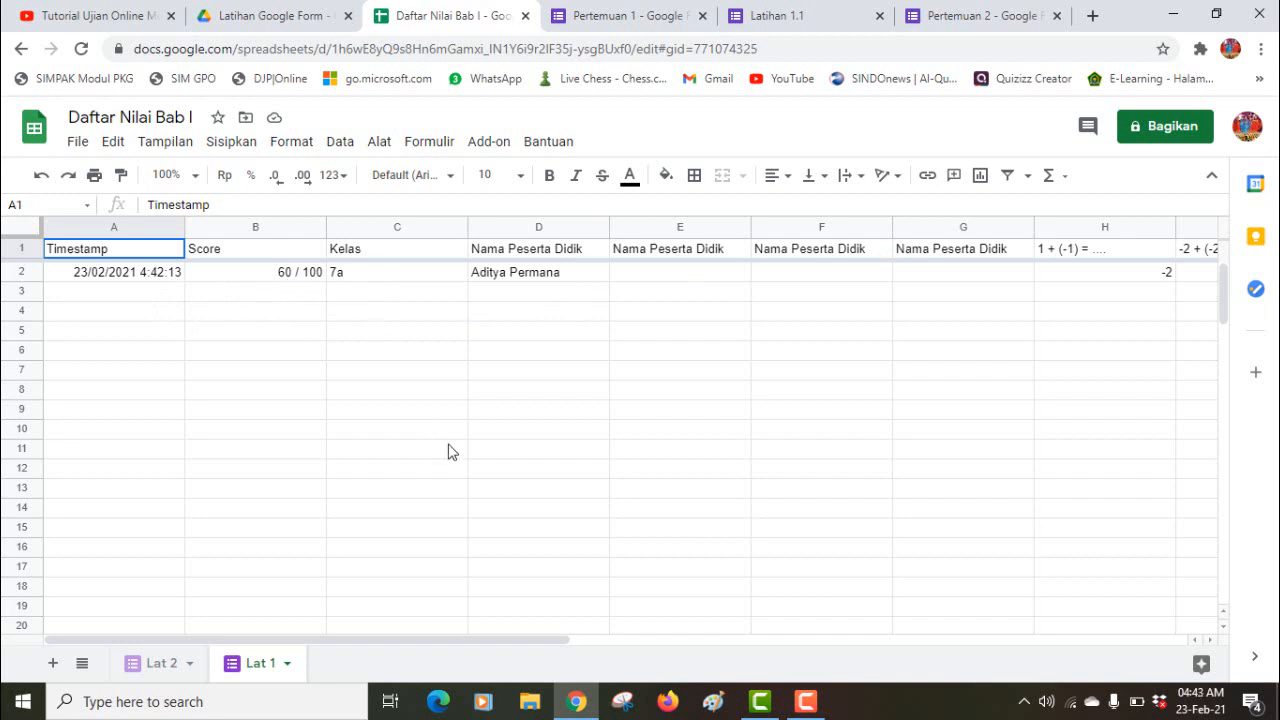
Step: Close the Latihan 1.1 form page and open a preview of the Pertemuan 2 form
left_click(955, 17)
left_click(880, 16)
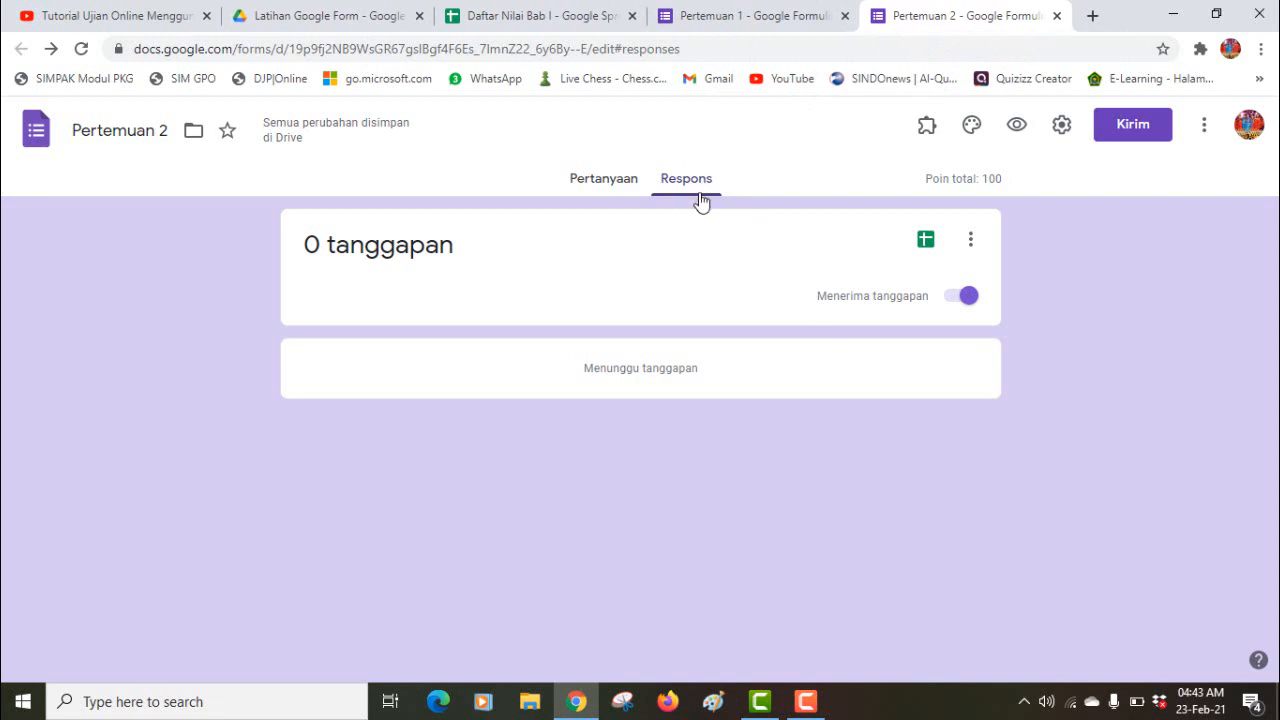
left_click(1015, 128)
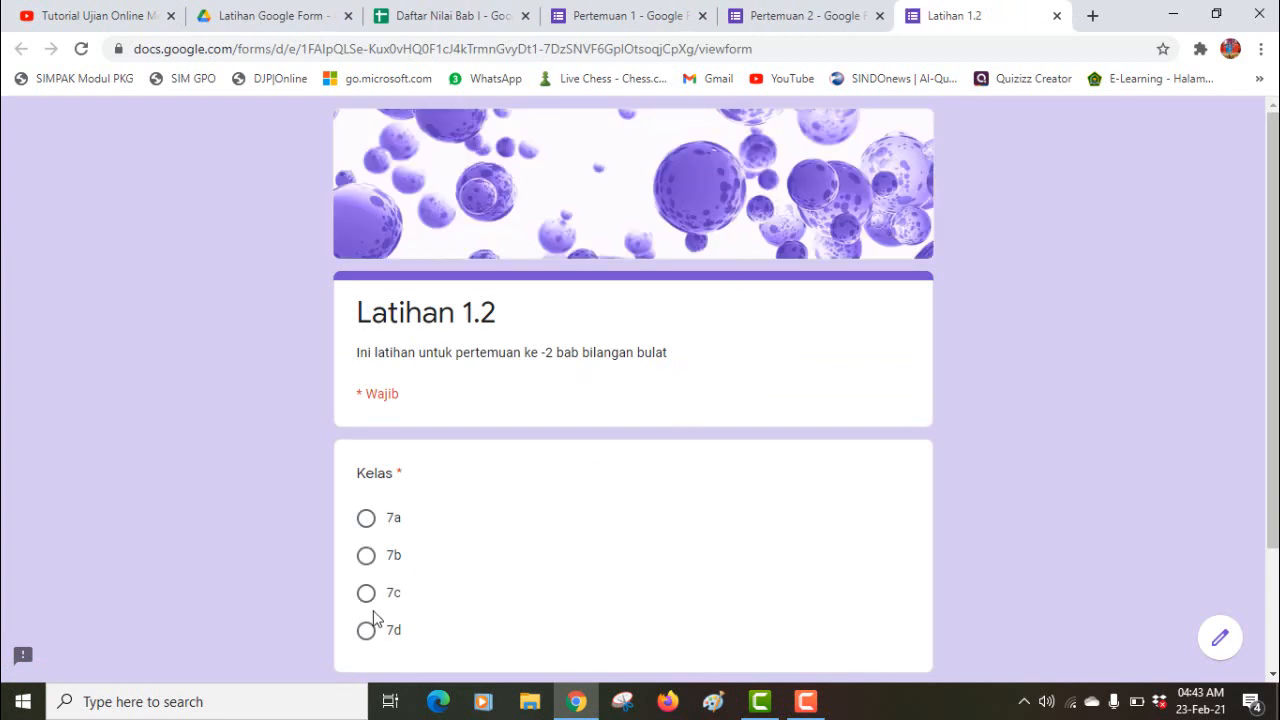
Step: Select class 7d and a student's name in the Latihan 1.2 form, and continue to the multiple-choice questions
left_click(366, 630)
scroll(1275, 215, "down", 2)
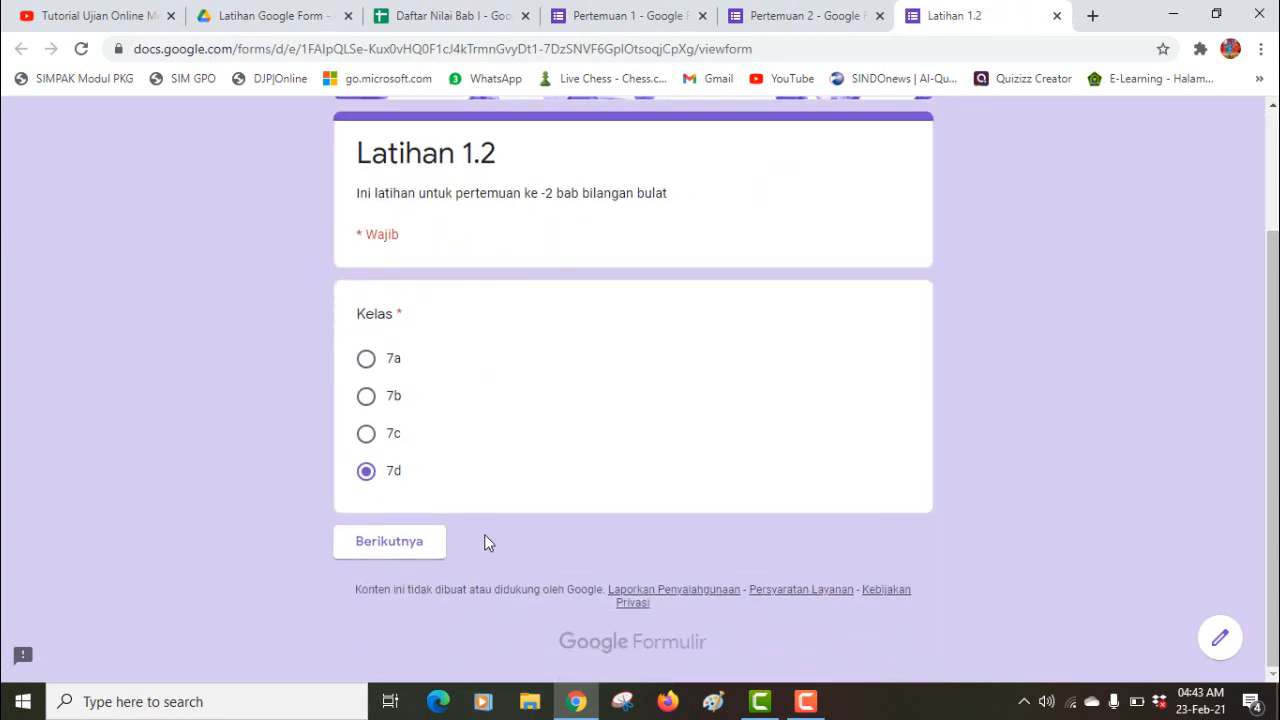
left_click(398, 553)
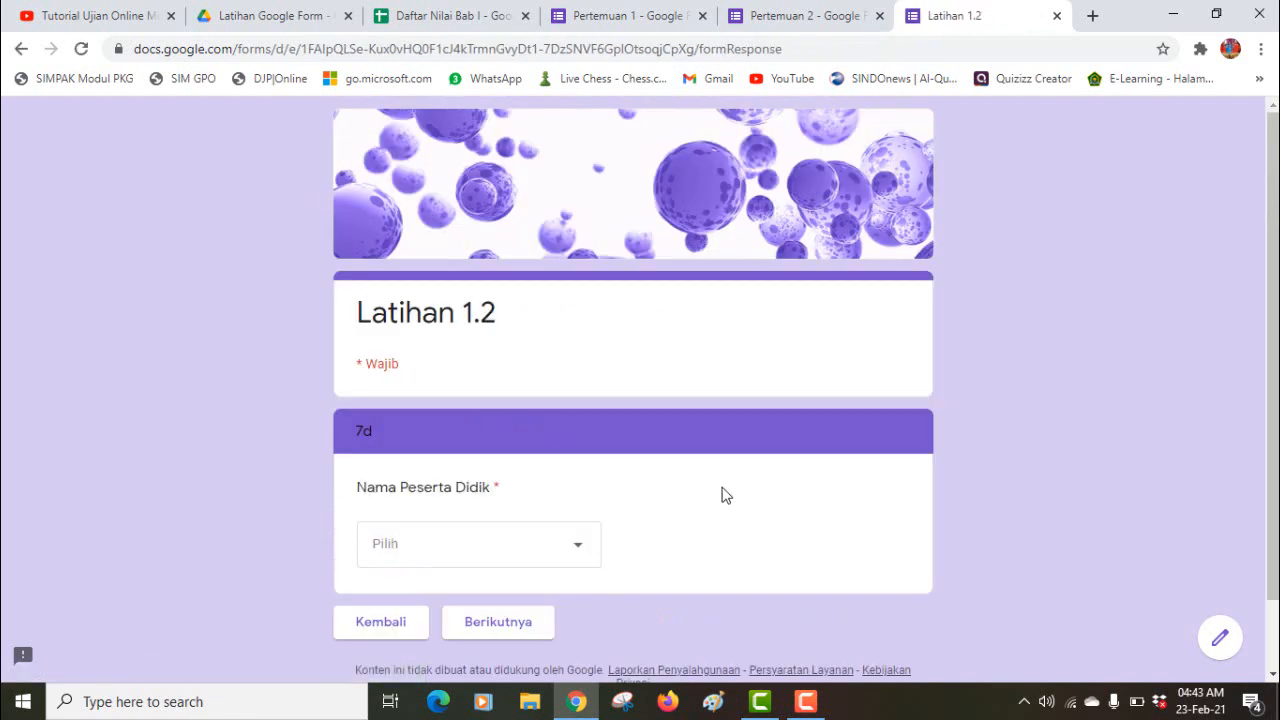
left_click(584, 557)
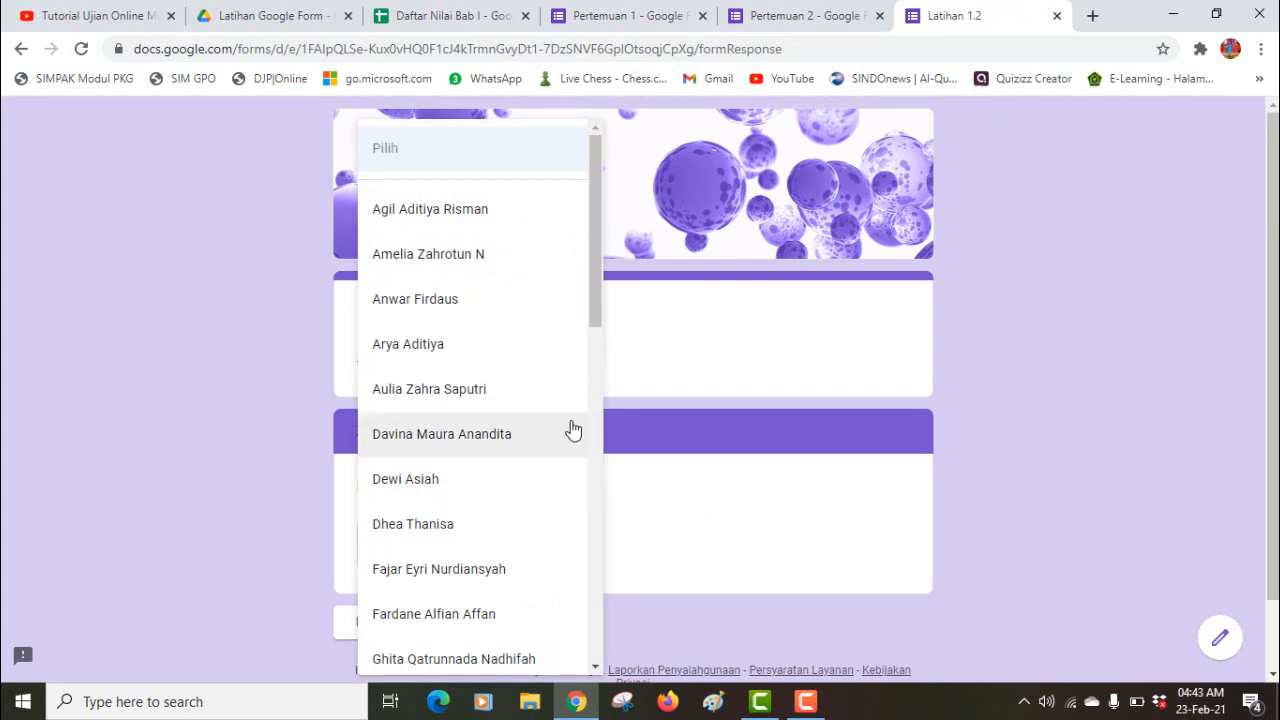
left_click(463, 436)
left_click(510, 638)
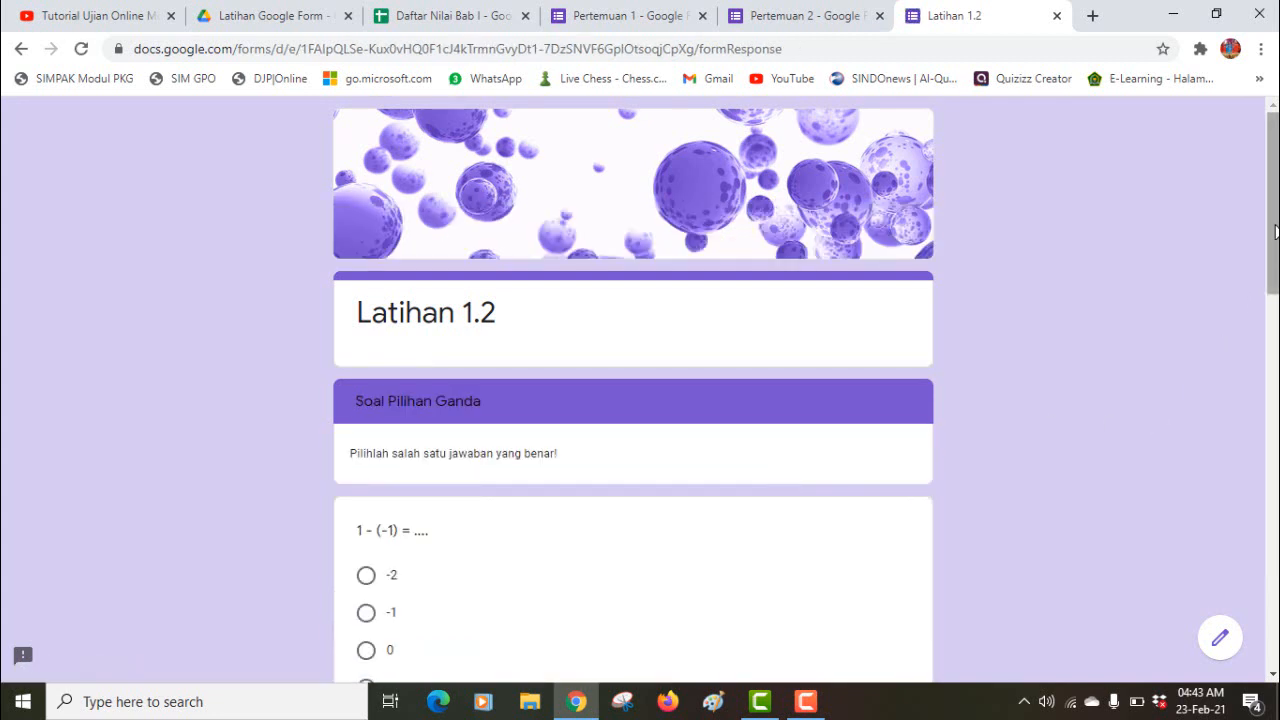
Step: Answer the five Latihan 1.2 questions with 0, 0, 6, 4 and -5, and submit the form
scroll(855, 316, "down", 3)
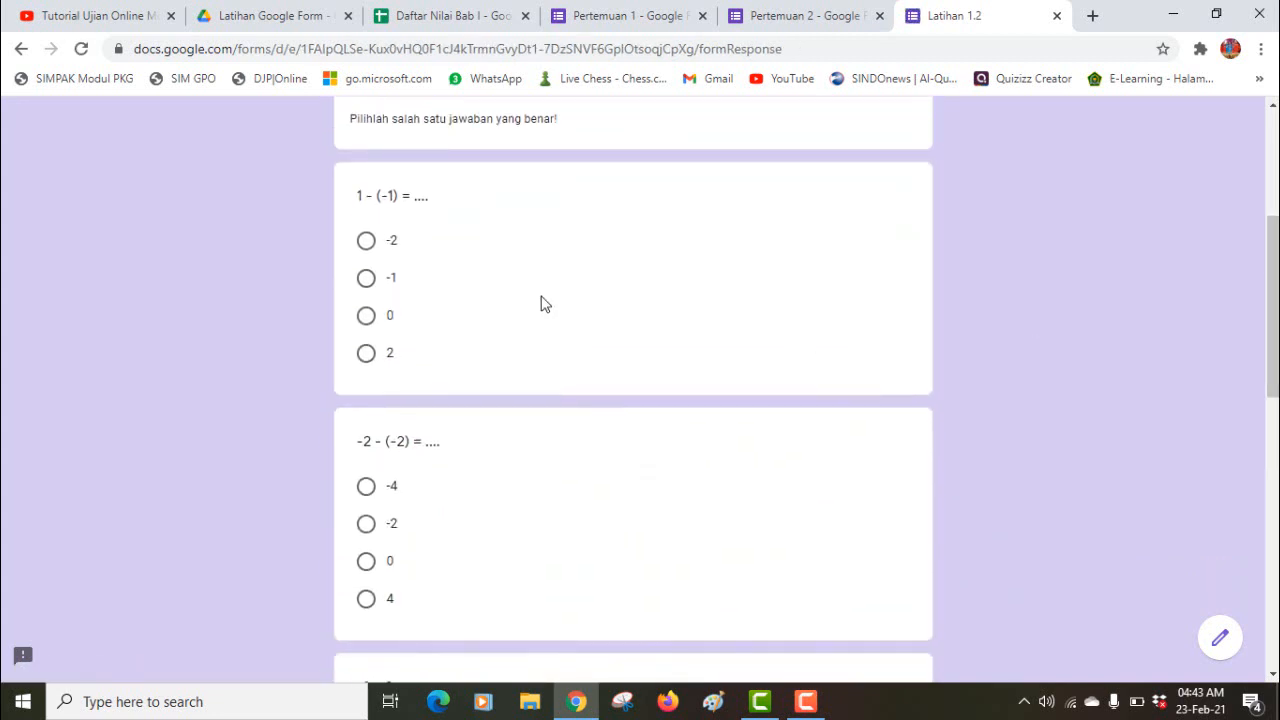
left_click(366, 316)
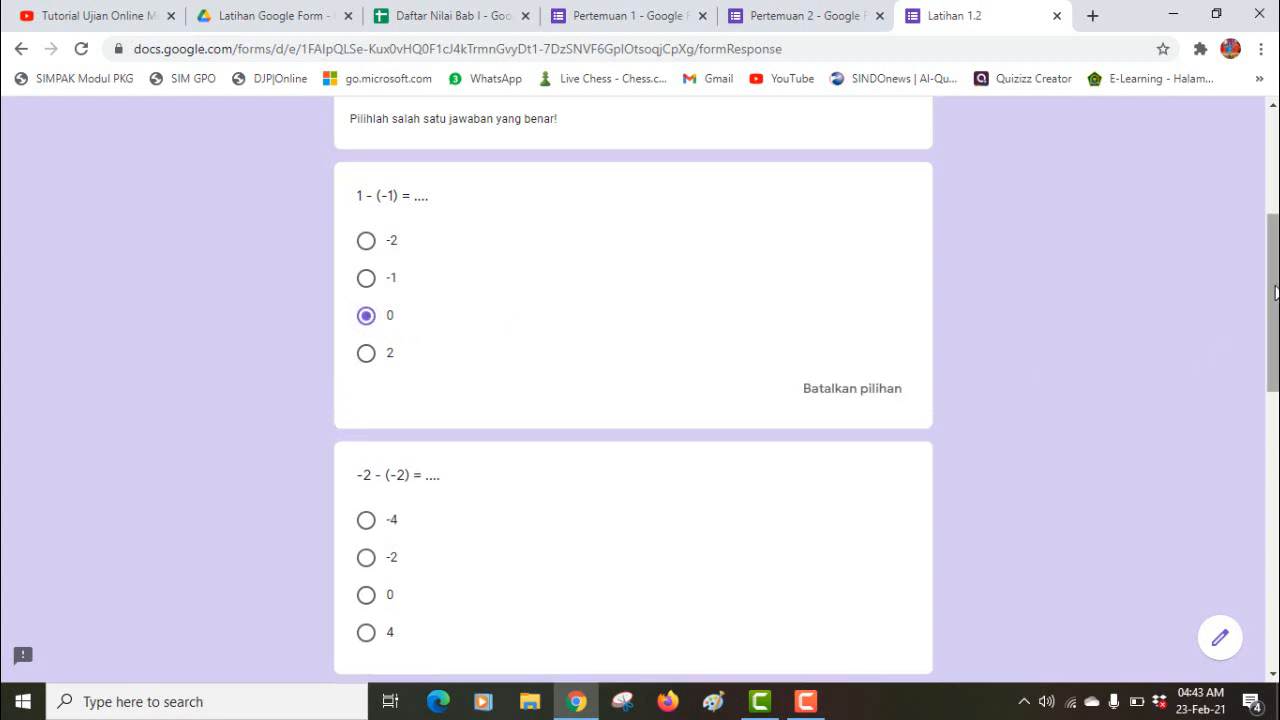
left_click_drag(1276, 293, 1266, 401)
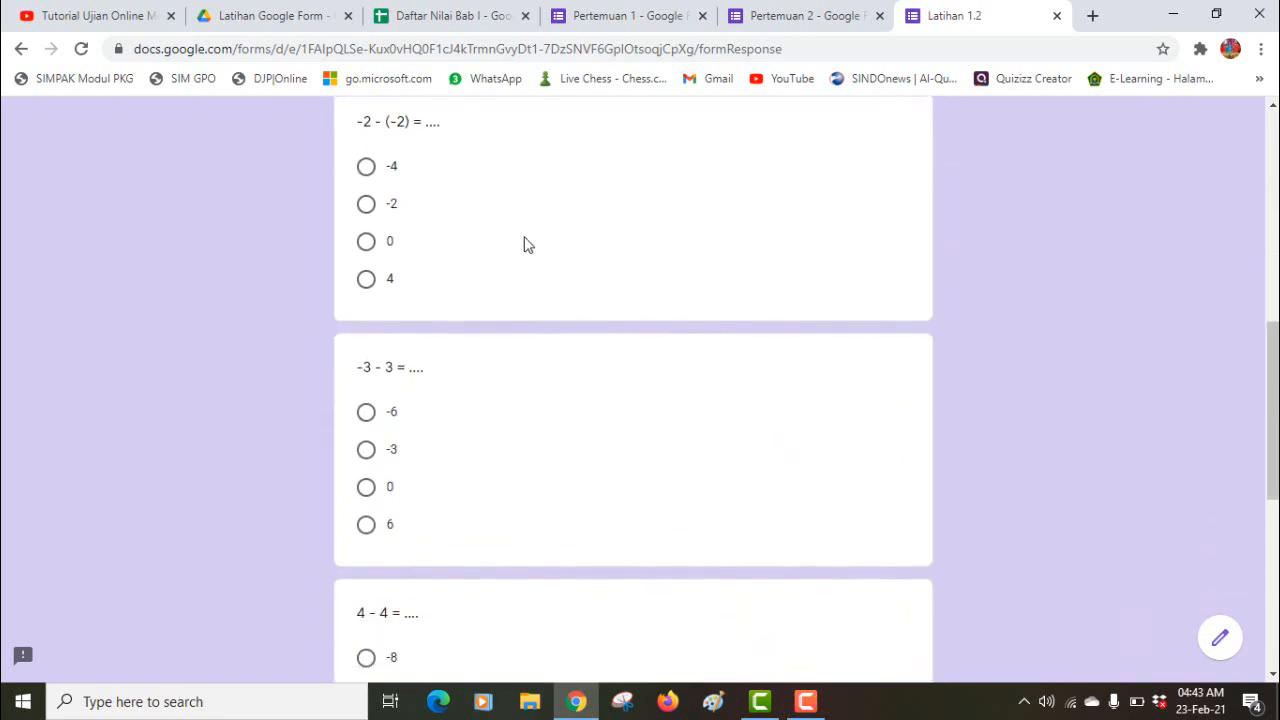
left_click(367, 242)
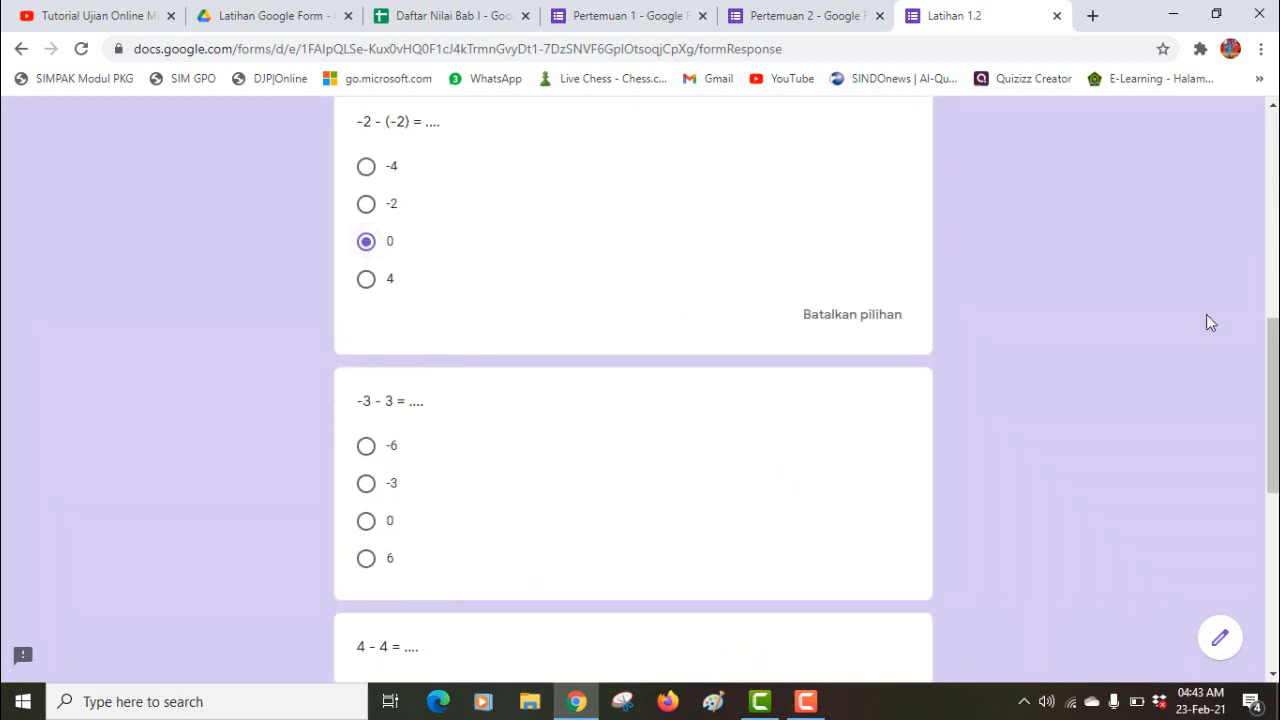
left_click_drag(1277, 370, 1268, 456)
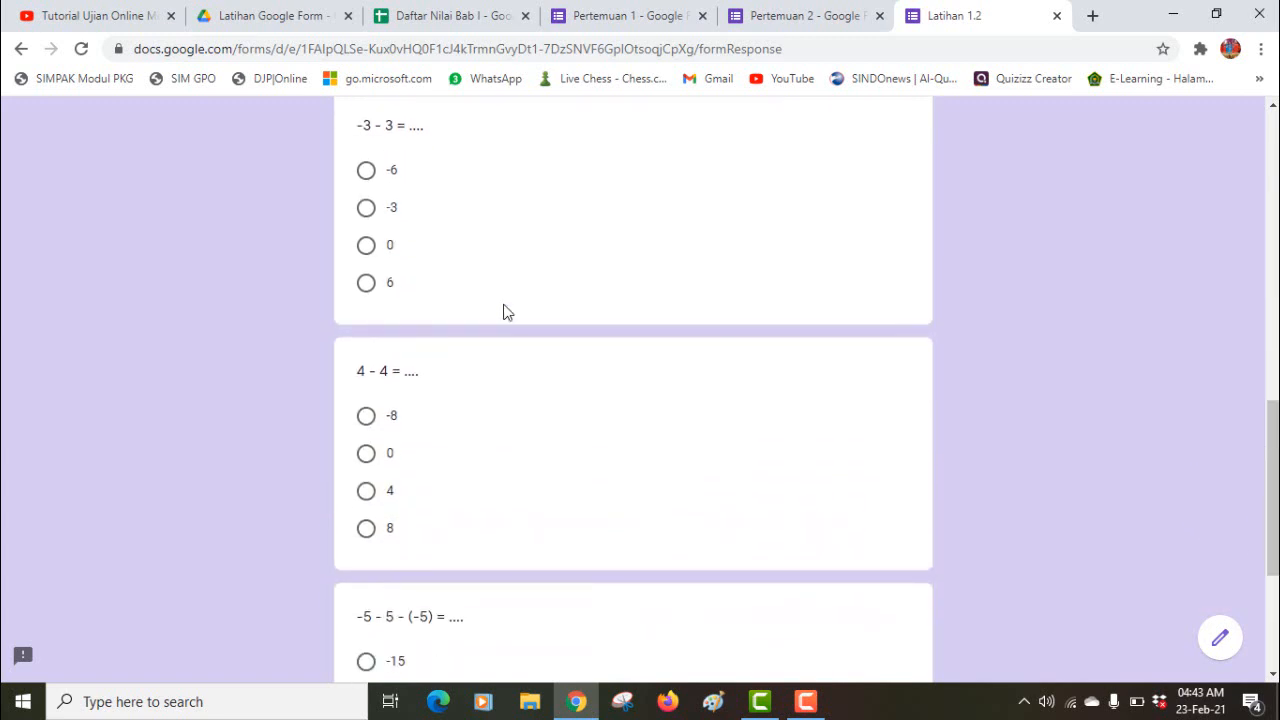
left_click(366, 283)
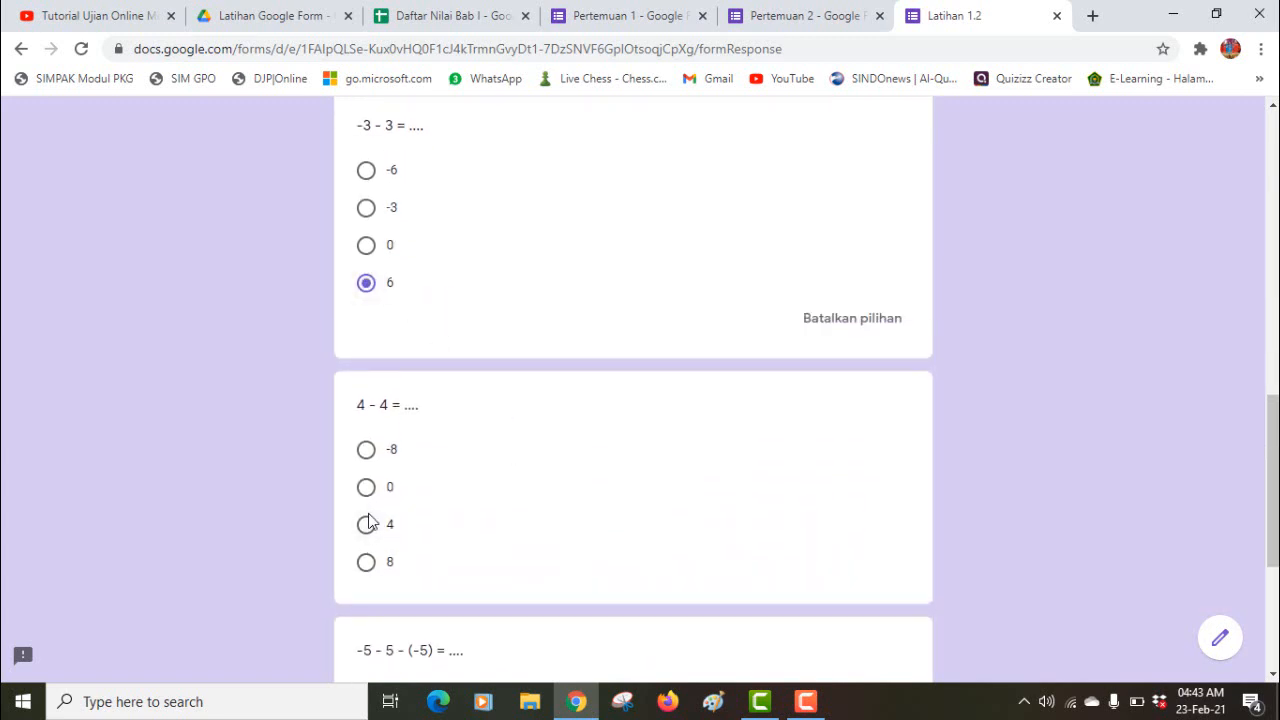
left_click(366, 524)
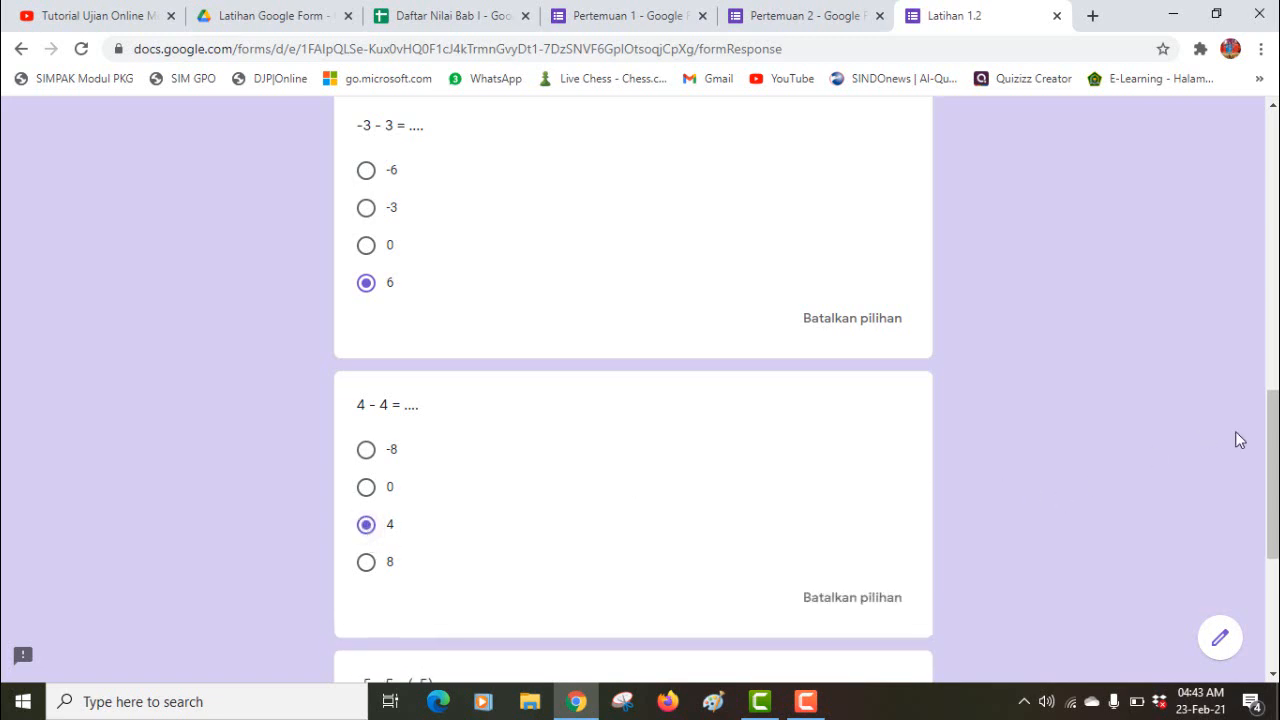
left_click_drag(1272, 459, 1268, 566)
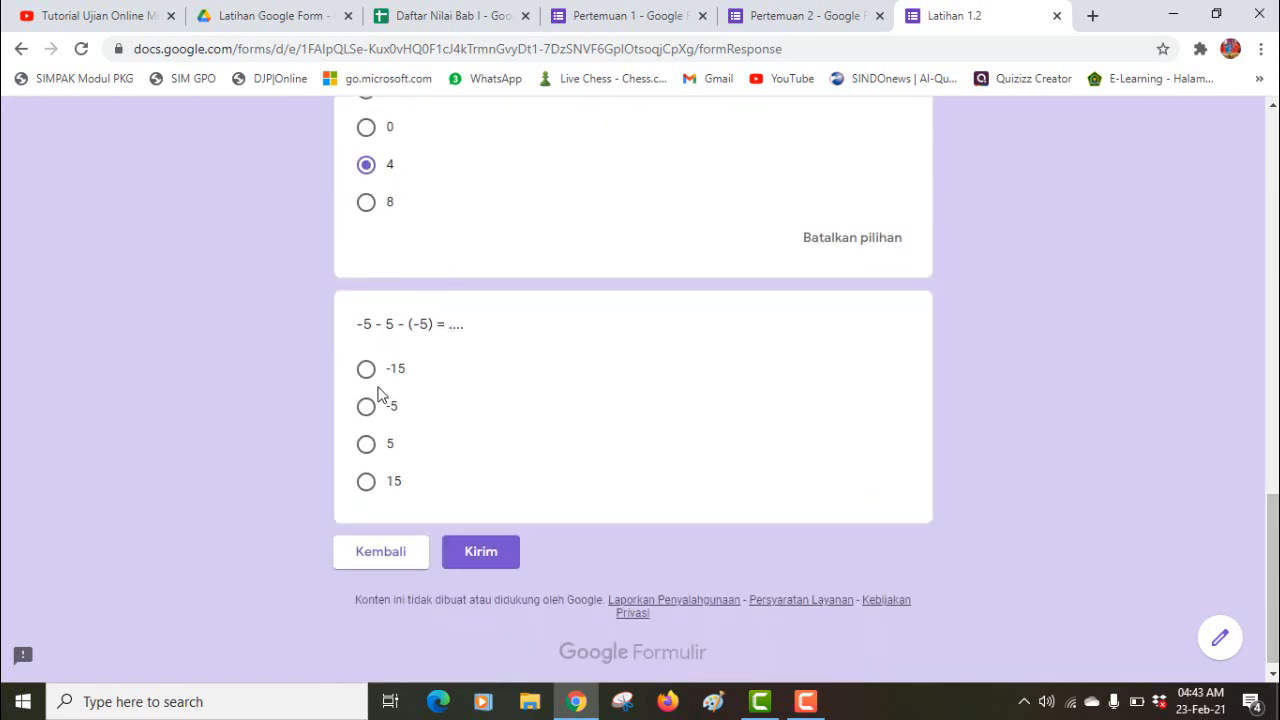
left_click(368, 407)
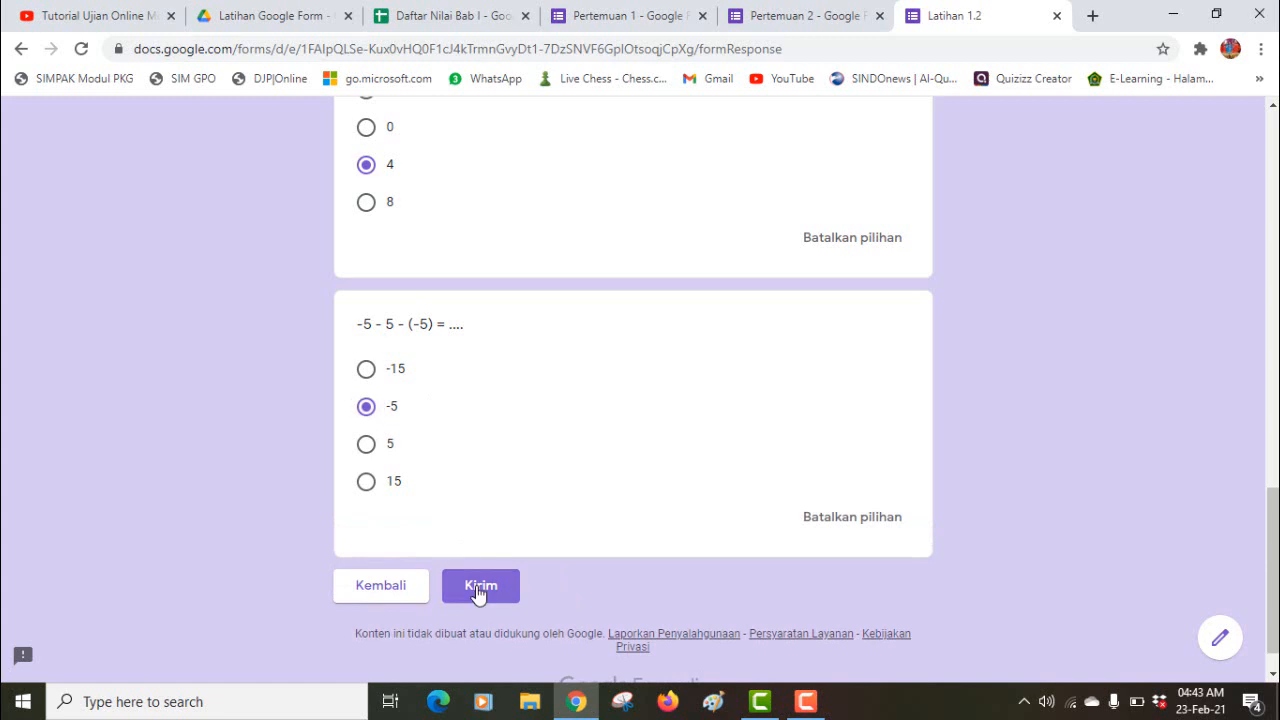
left_click(478, 594)
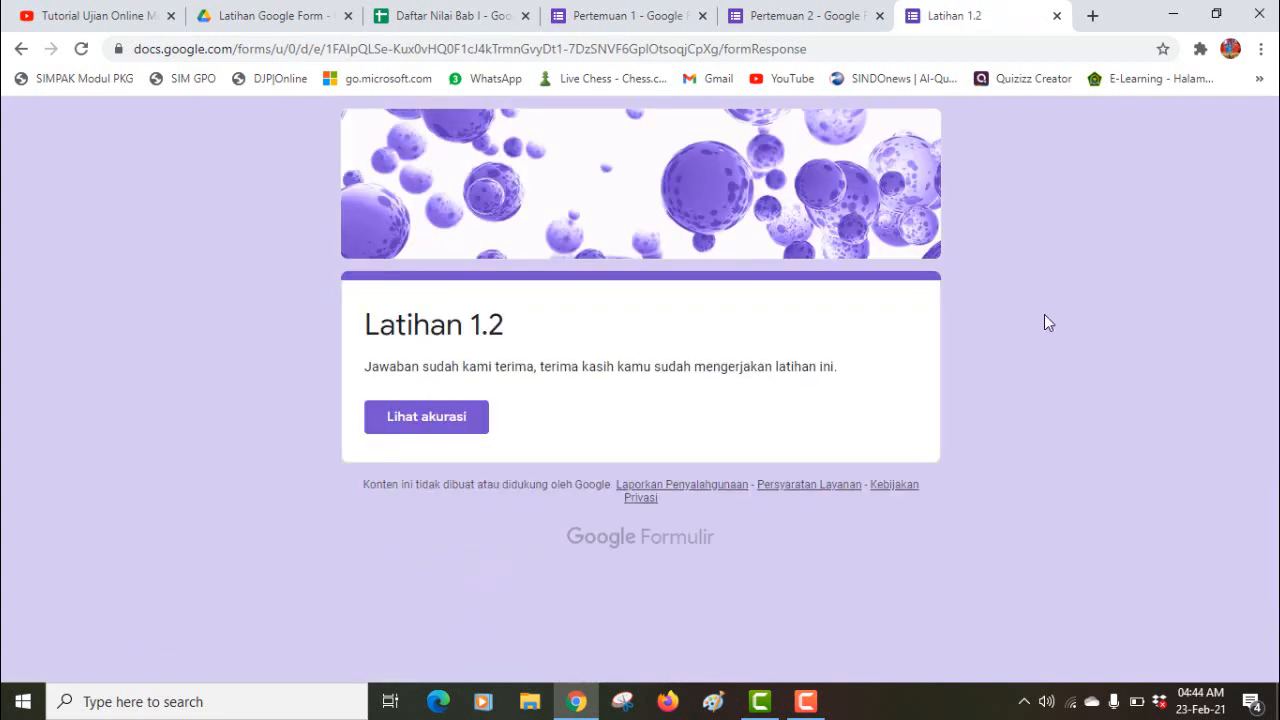
Step: Open the Lat 2 sheet of the Daftar Nilai Bab I spreadsheet to check the submitted response
left_click(409, 18)
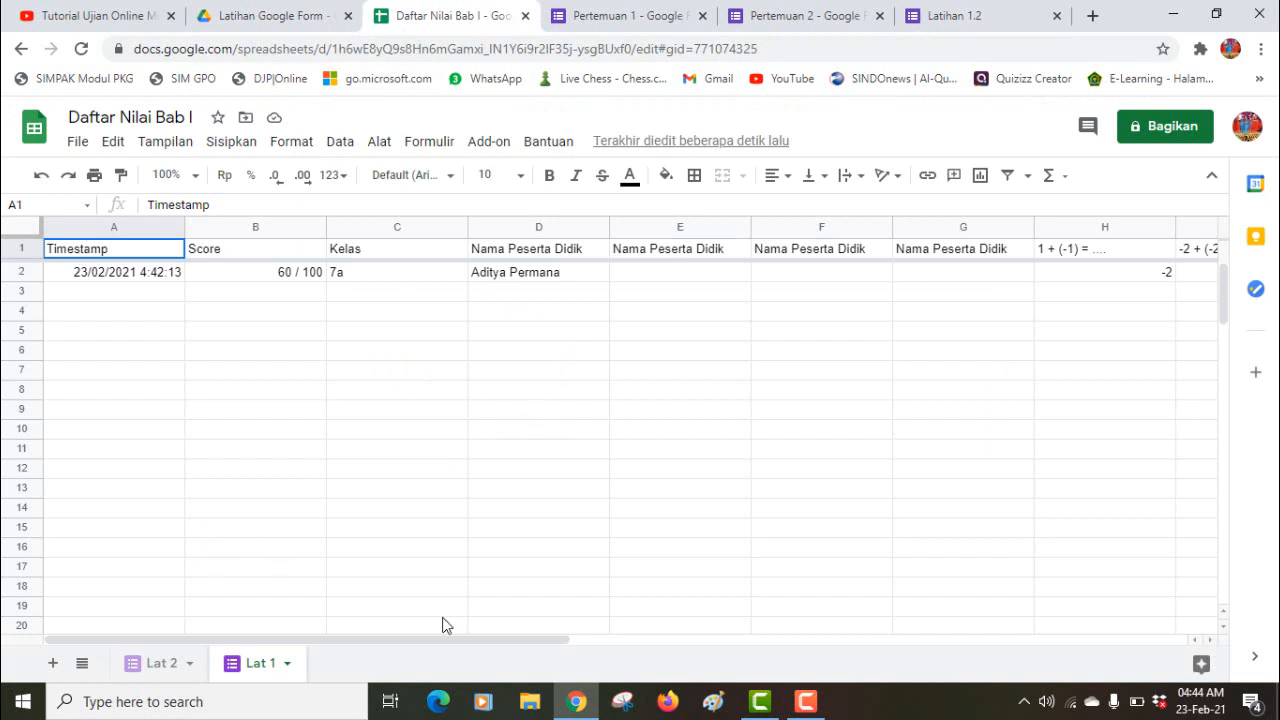
left_click(162, 665)
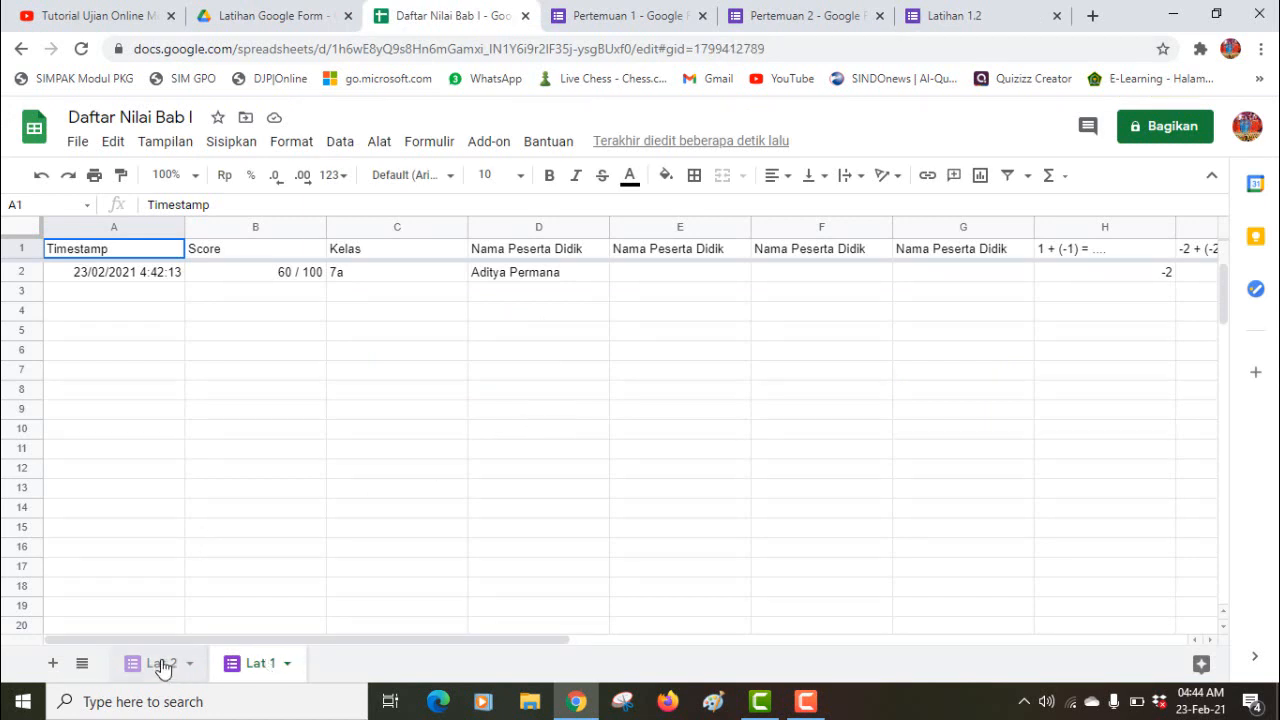